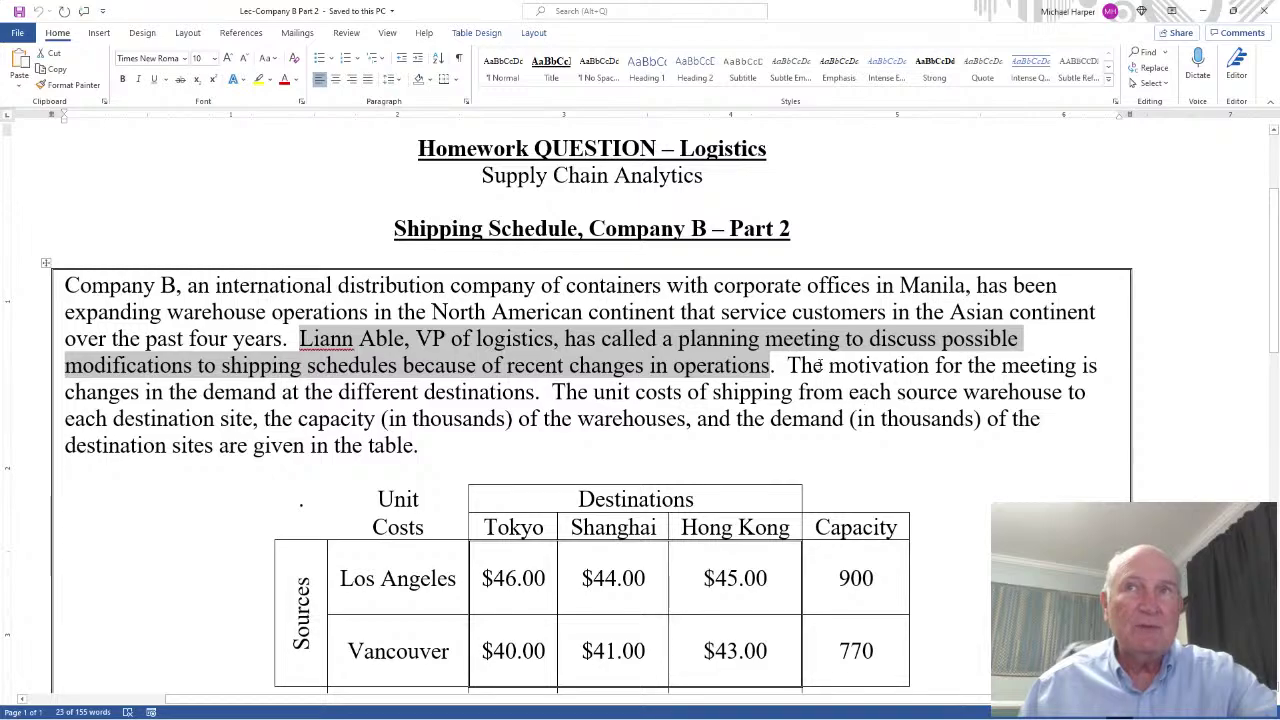
Step: Bold the sentence about changes in demand at the different destinations being the motivation for the meeting
left_click_drag(788, 366, 535, 392)
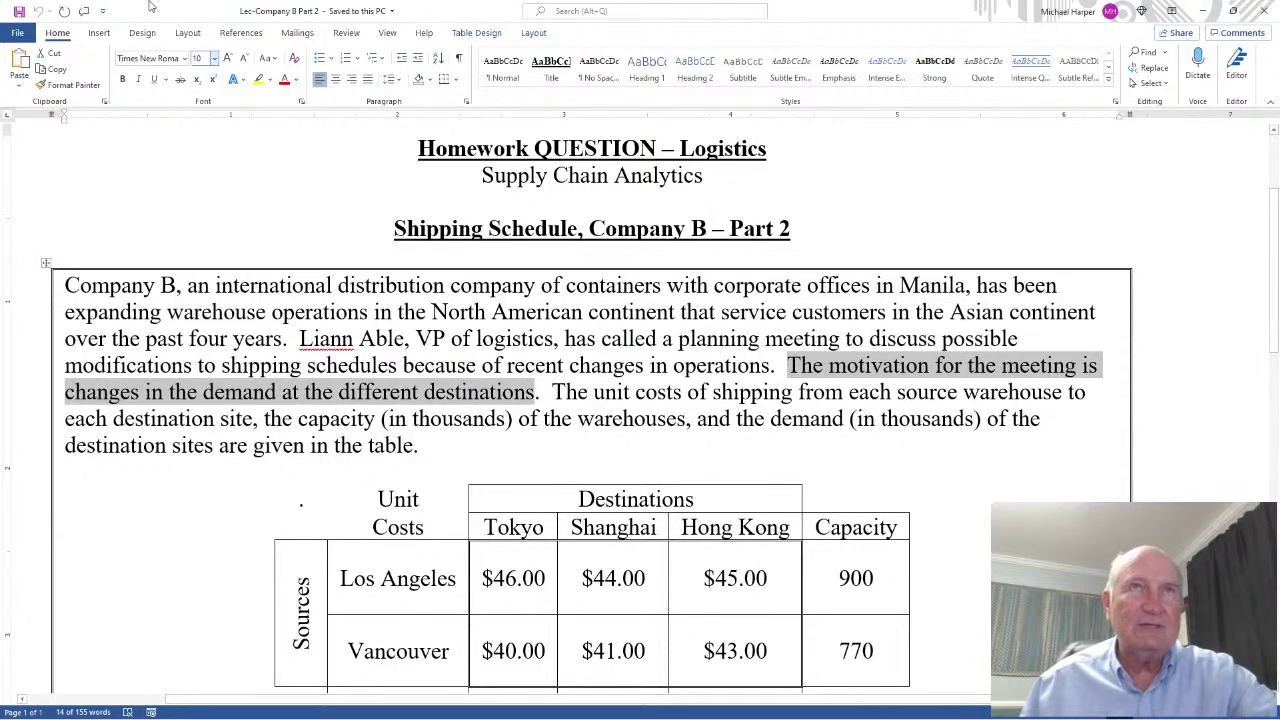
left_click(122, 80)
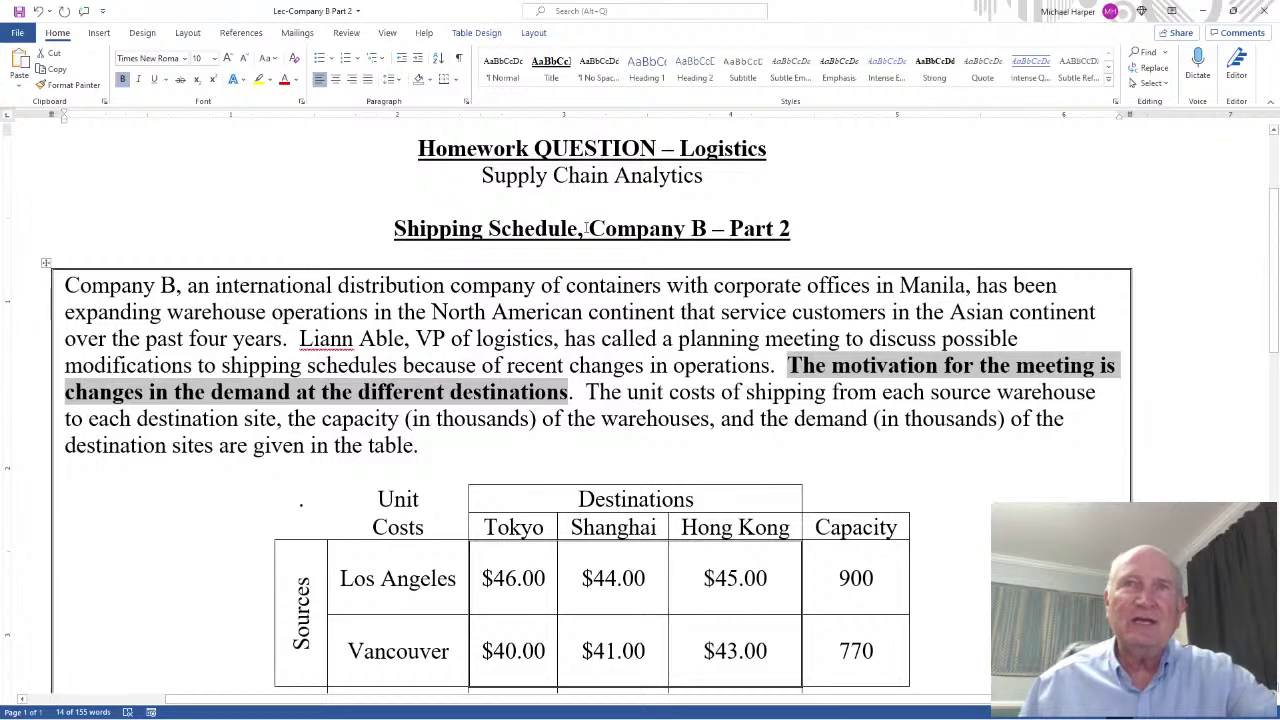
Step: Examine the unit-cost sentence and the shipping table's warehouse capacities, Vancouver costs and destination demands
left_click_drag(586, 392, 790, 419)
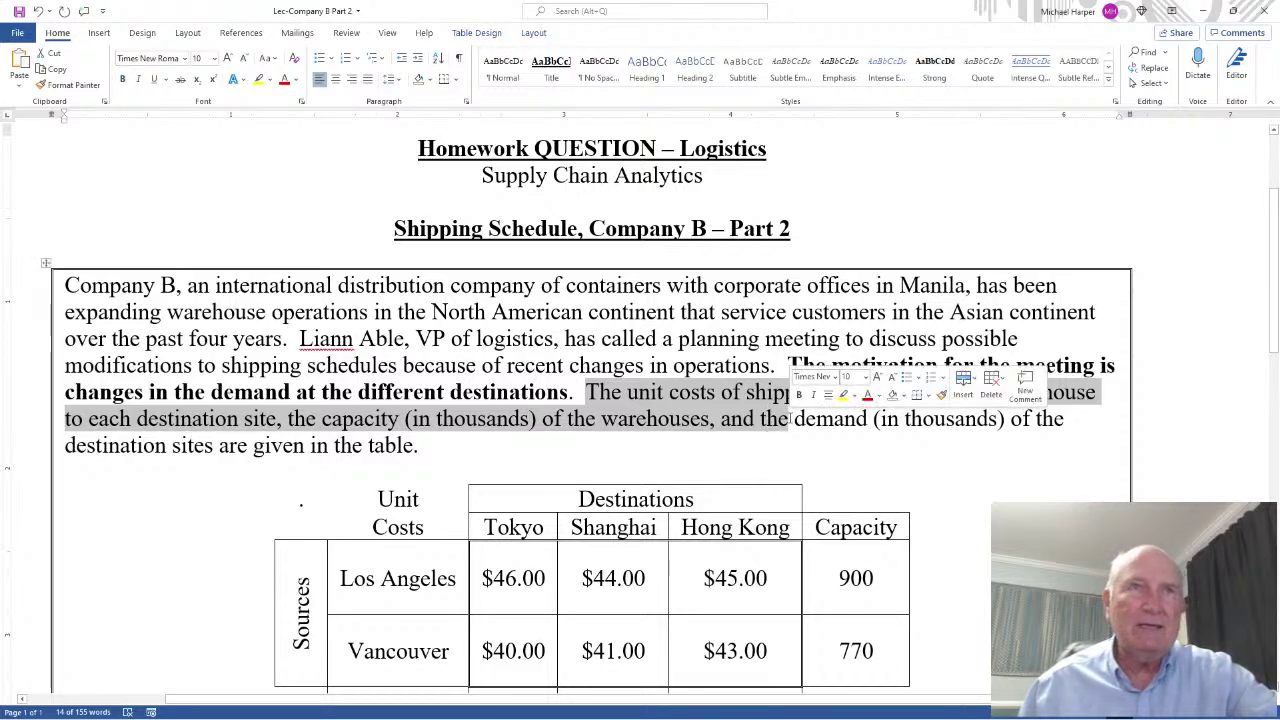
scroll(785, 415, "down", 4)
scroll(684, 360, "down", 3)
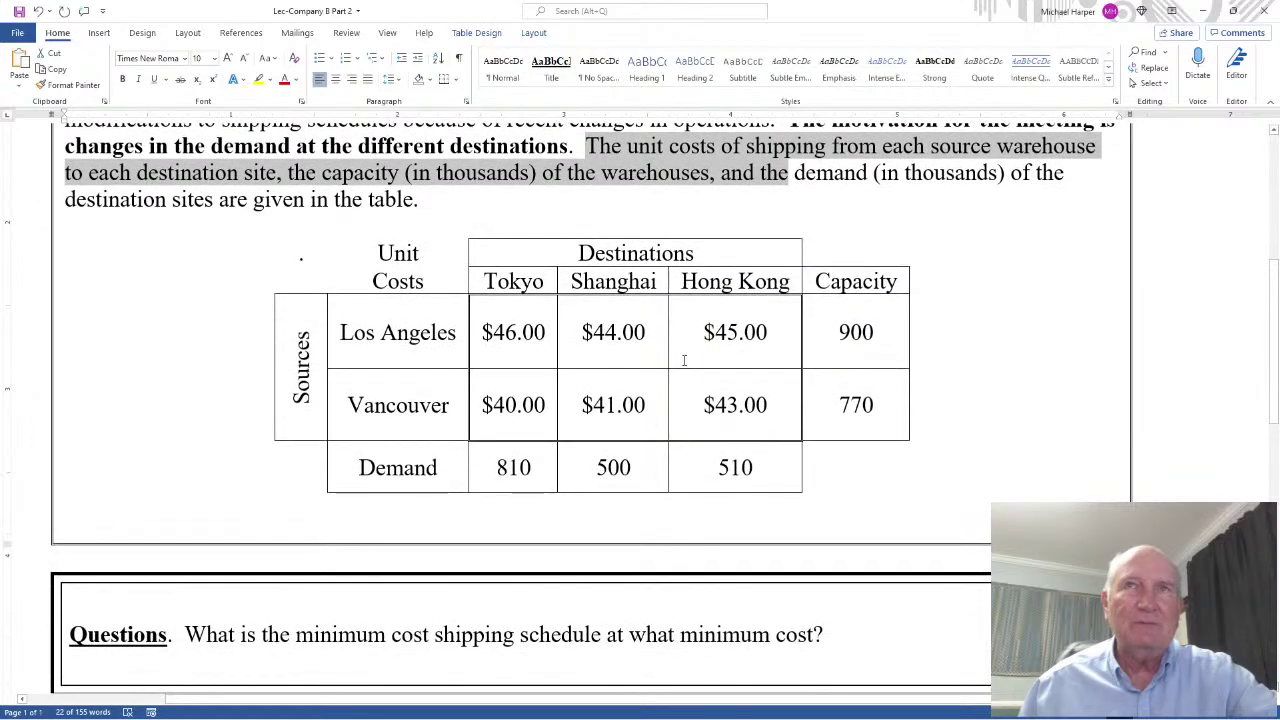
scroll(684, 360, "up", 2)
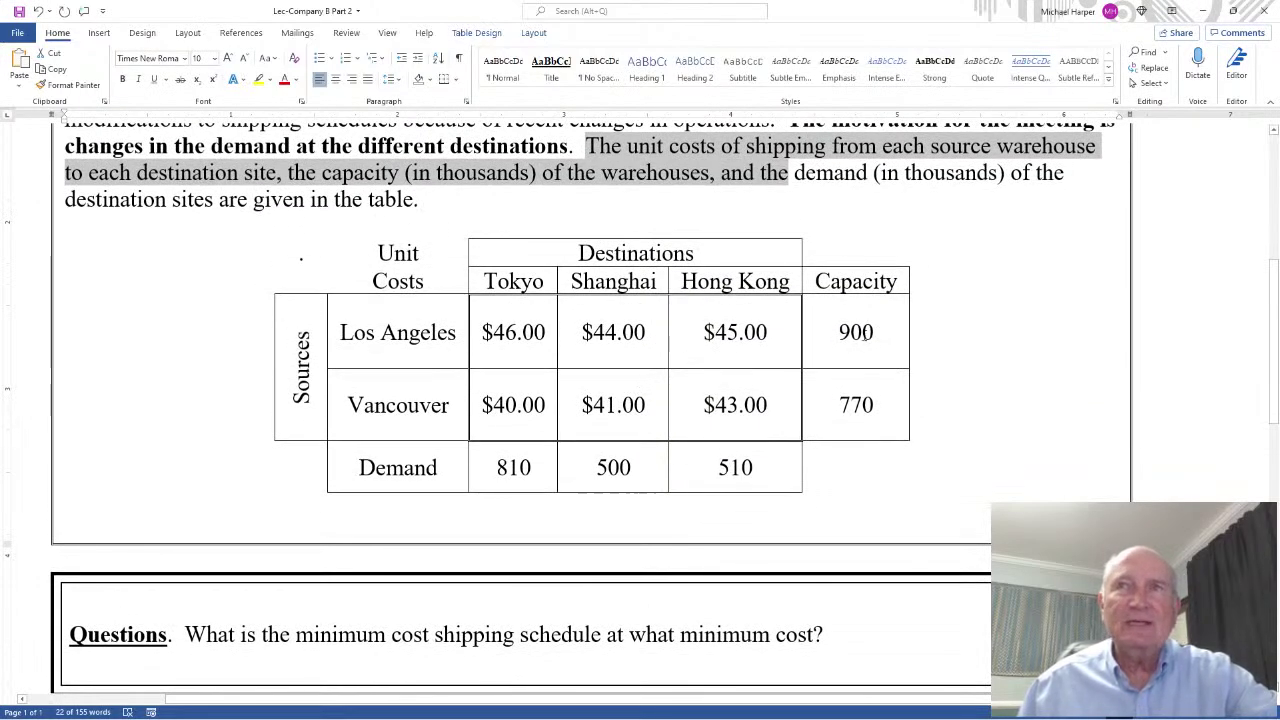
left_click_drag(865, 334, 860, 405)
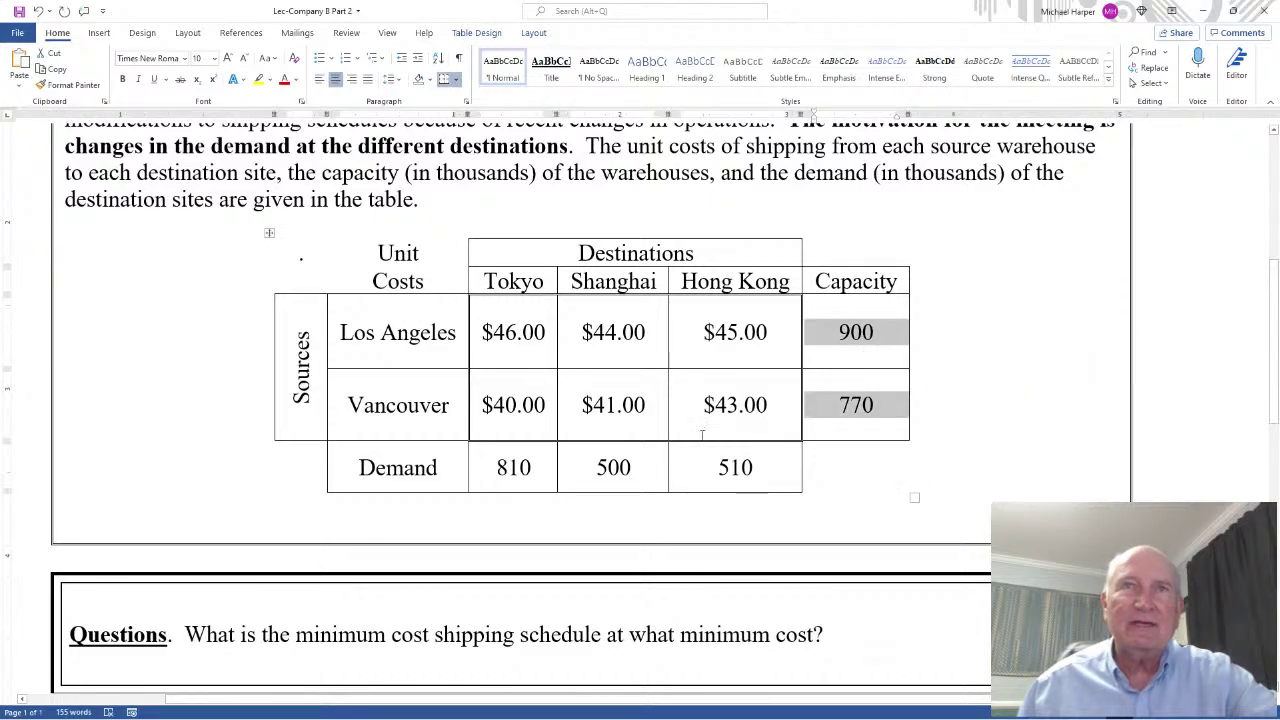
left_click_drag(420, 421, 831, 380)
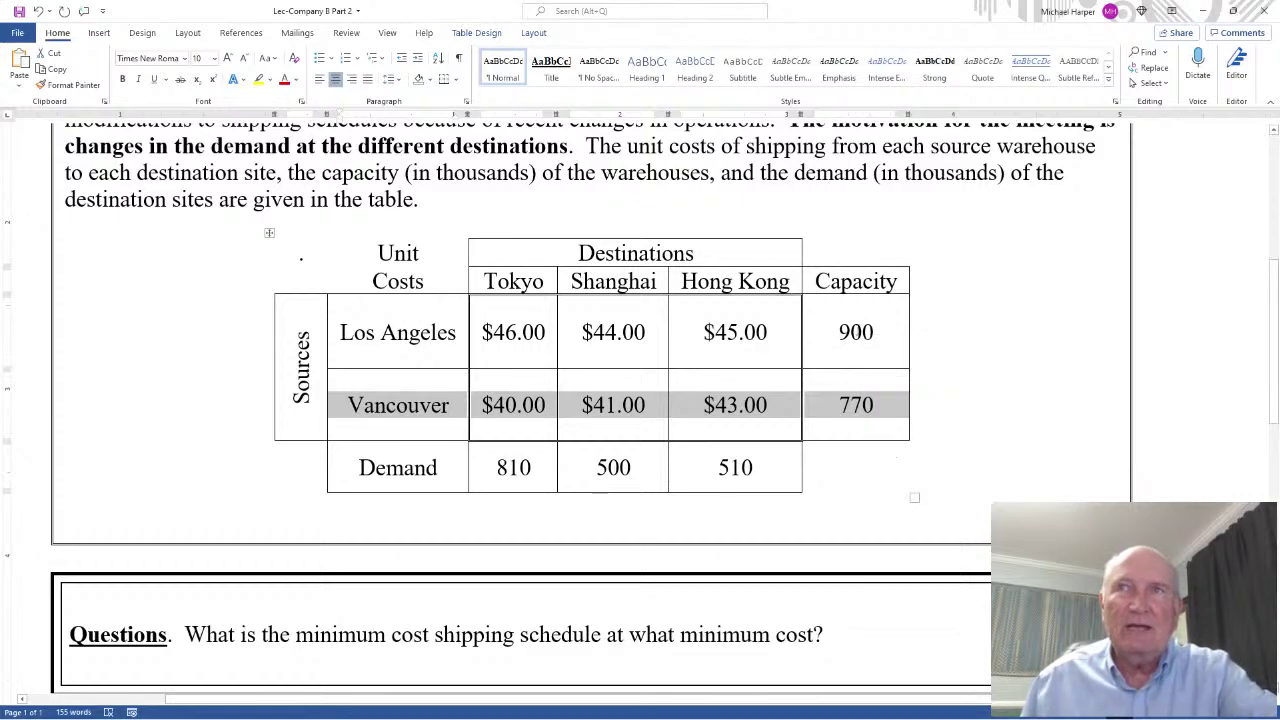
left_click(851, 340)
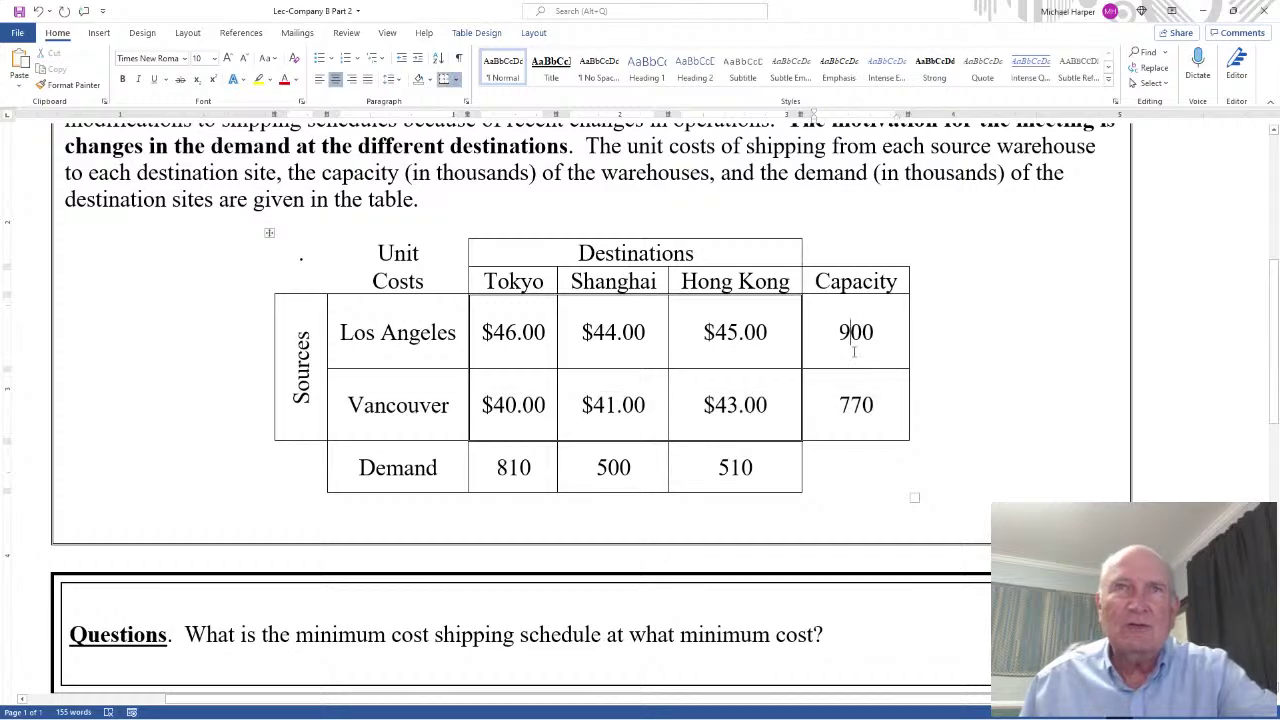
left_click_drag(854, 350, 864, 396)
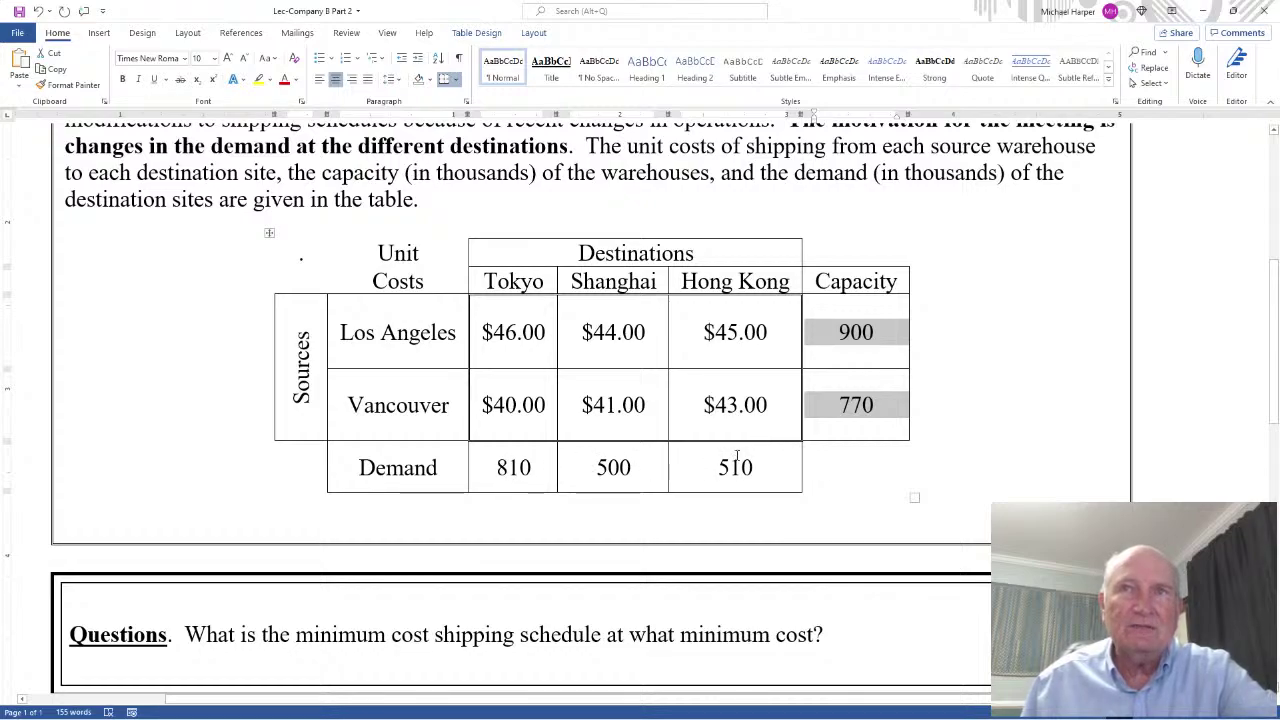
left_click_drag(737, 456, 500, 466)
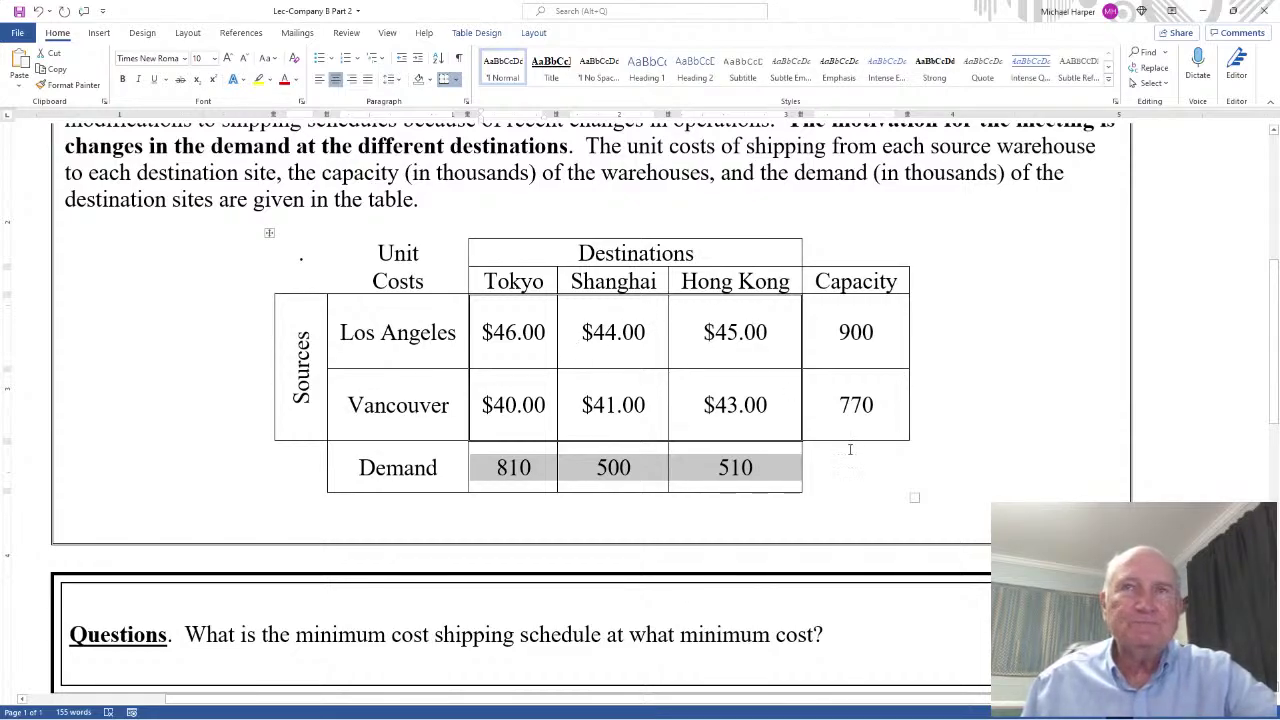
Step: Copy the shipping table from the Costs header row through the Demand row and paste it at B2 of the blank Excel workbook
left_click_drag(851, 460, 431, 284)
key("ctrl+c")
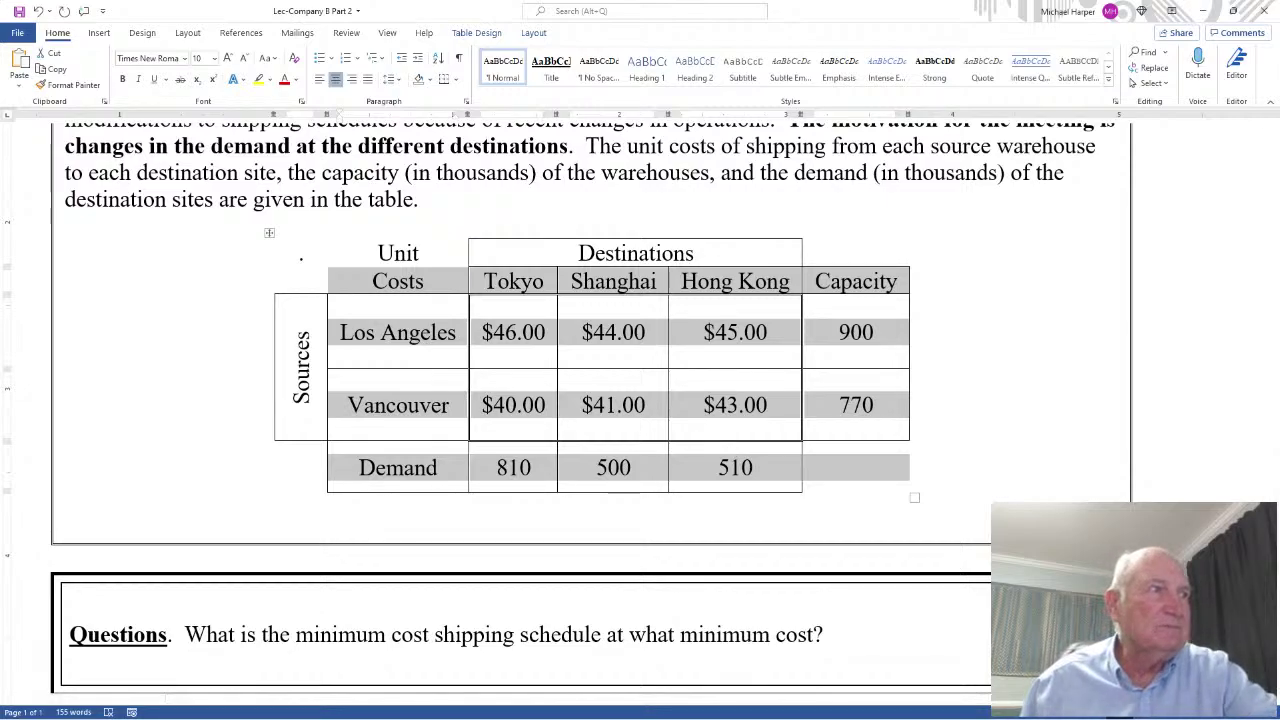
key("alt+Tab")
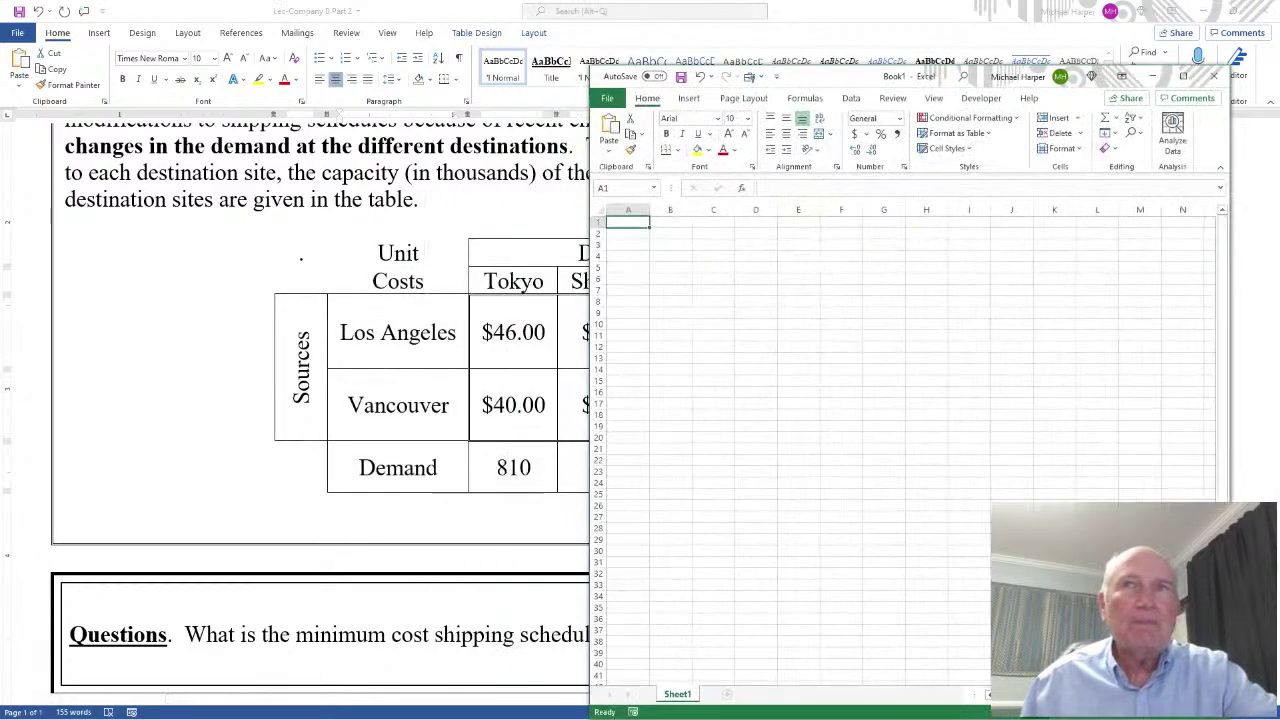
left_click(674, 234)
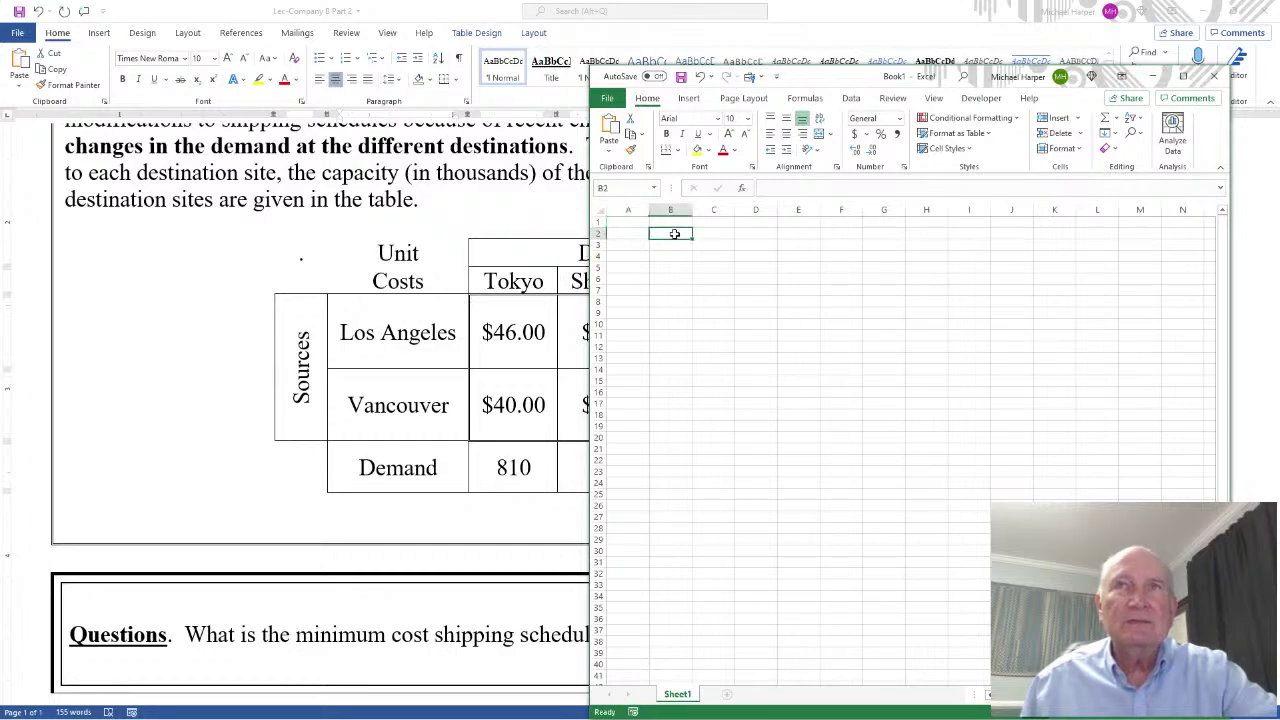
key("ctrl+v")
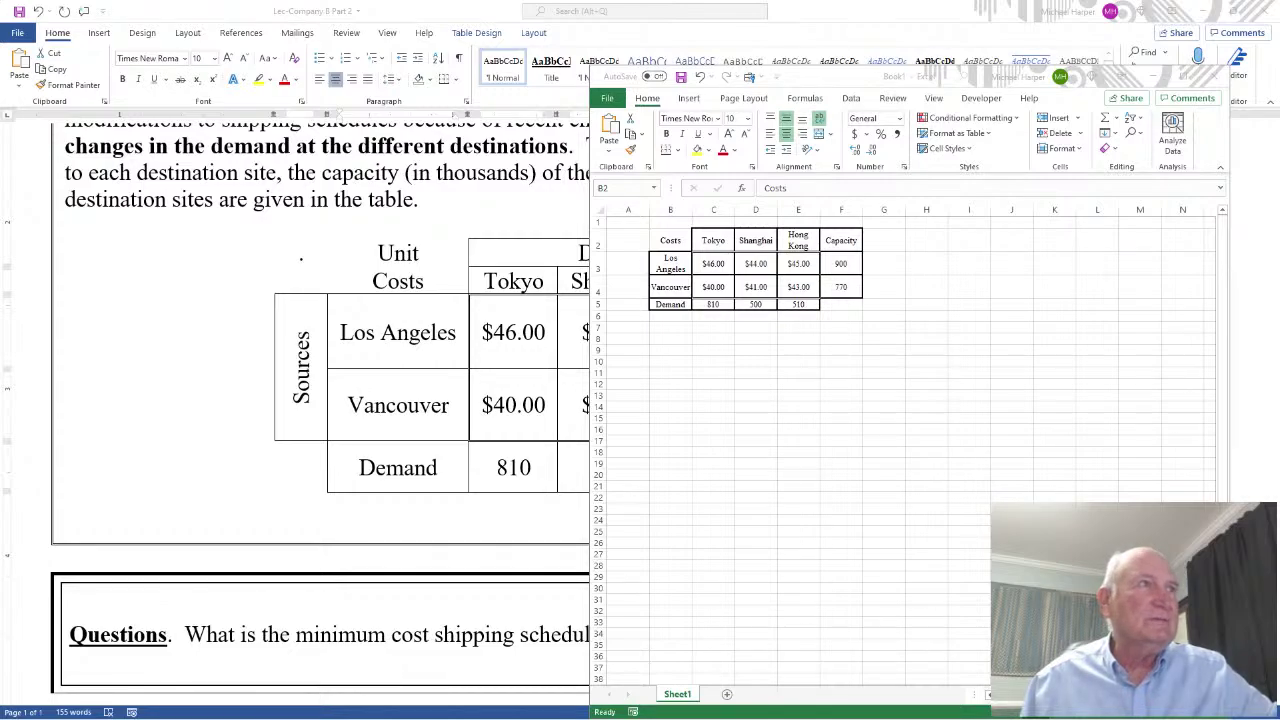
Step: Maximize the workbook window, widen columns B through F, and autofit the heights of rows 2 to 5
left_click(843, 366)
scroll(843, 366, "up", 3)
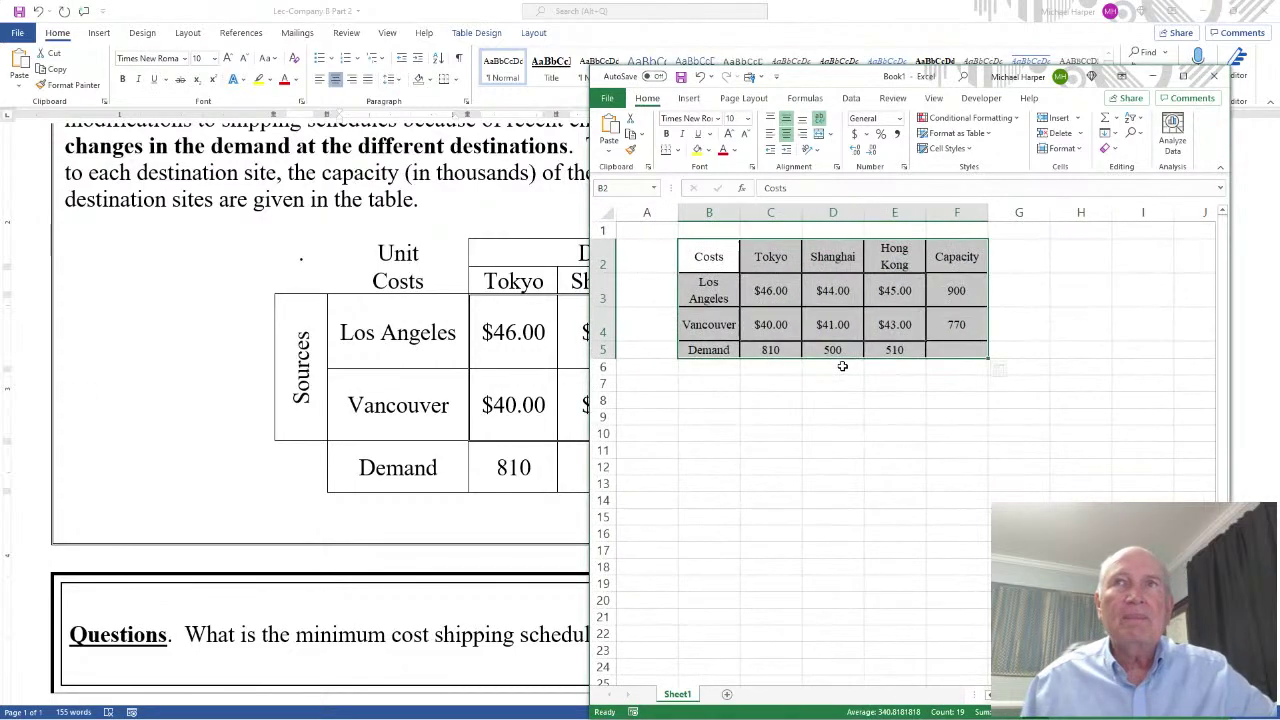
left_click(1184, 78)
scroll(611, 383, "up", 2)
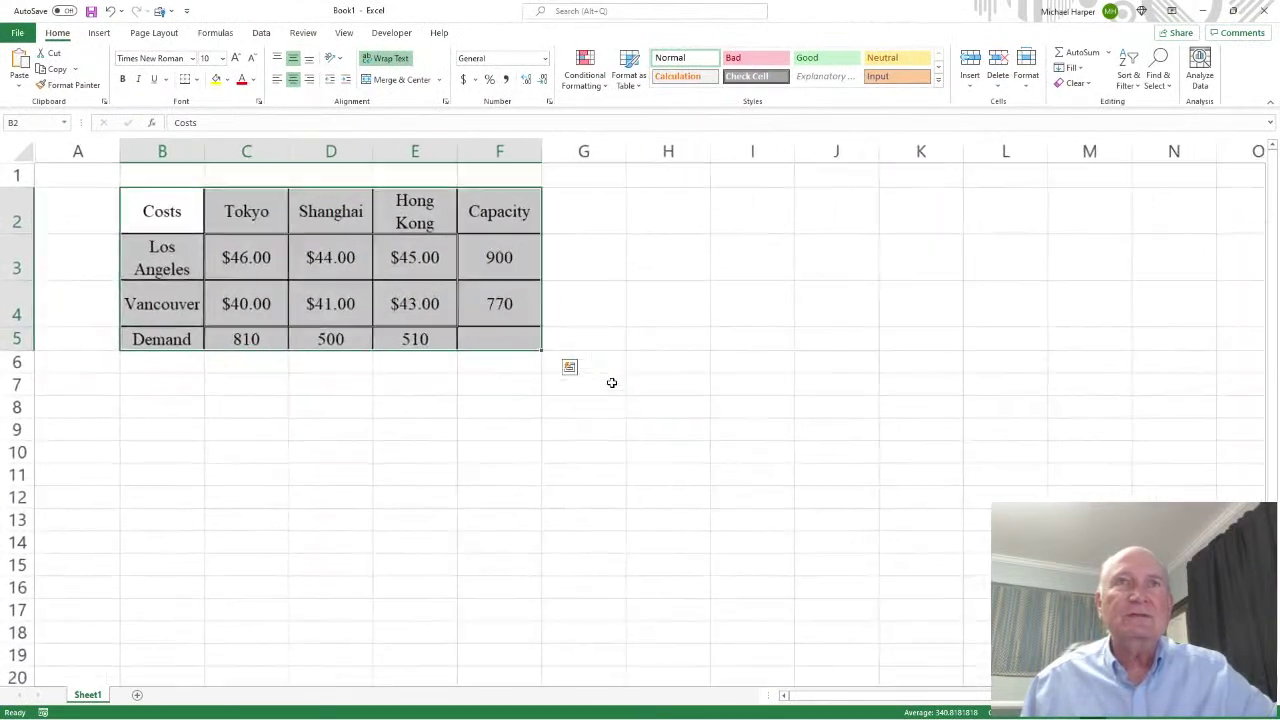
scroll(611, 383, "up", 1)
left_click(149, 289)
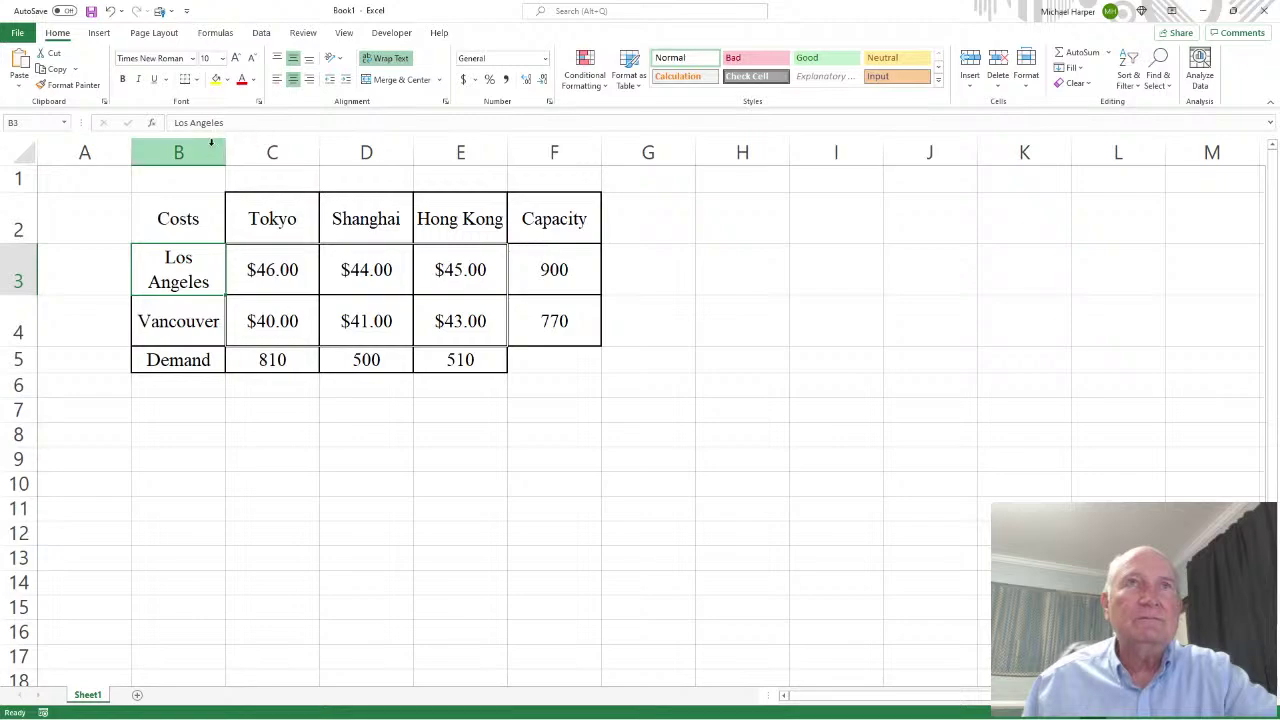
left_click_drag(211, 142, 866, 134)
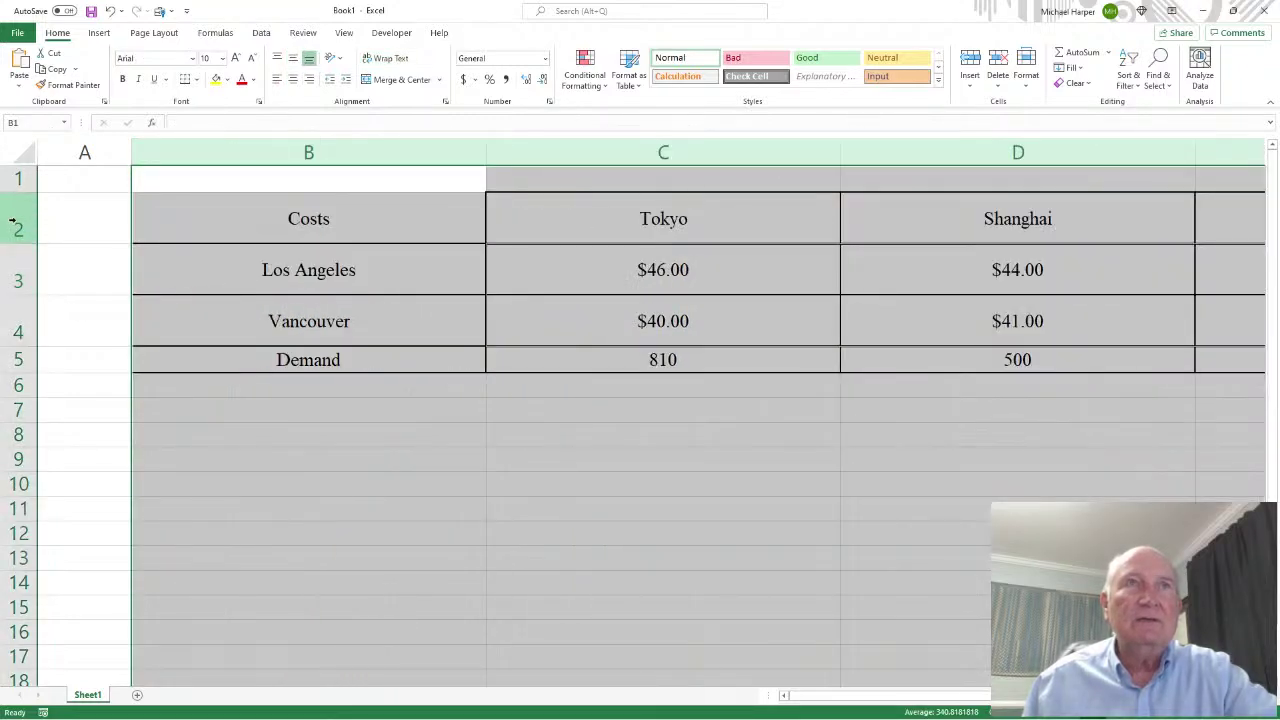
left_click_drag(13, 222, 11, 360)
double_click(17, 374)
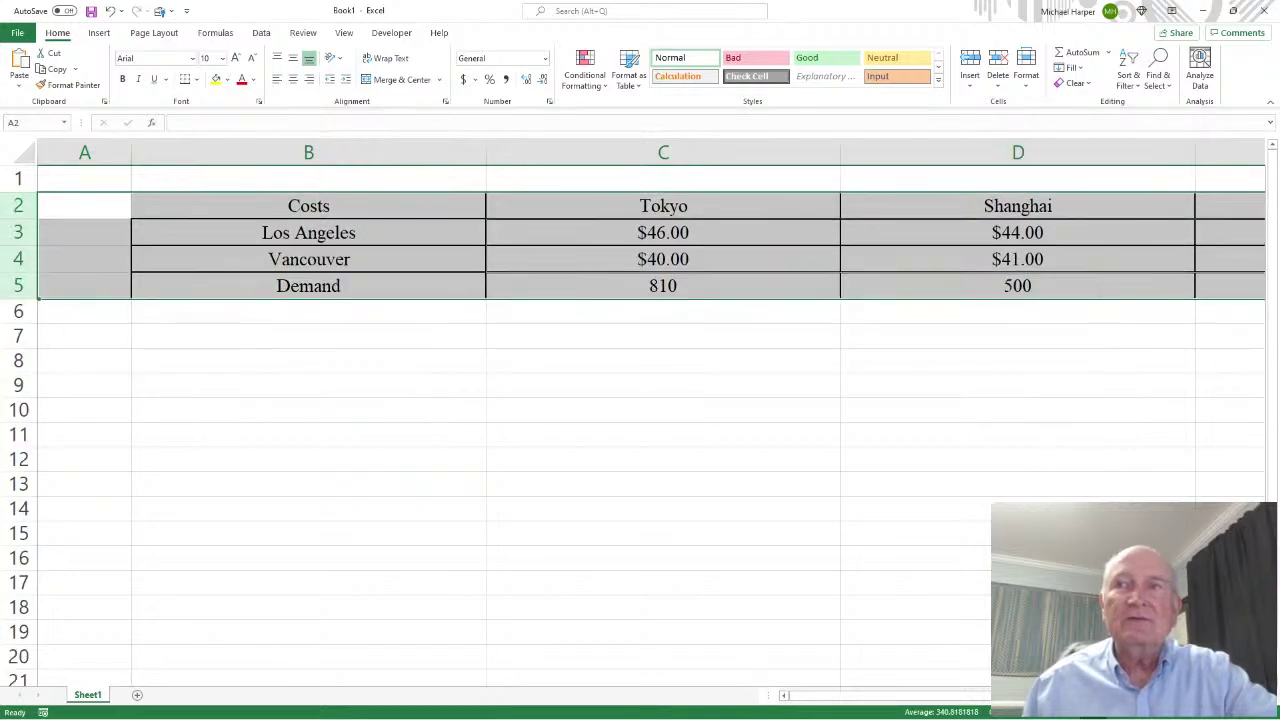
Step: Autofit the widths of columns B through F to the pasted table's contents
left_click_drag(1062, 695, 1235, 695)
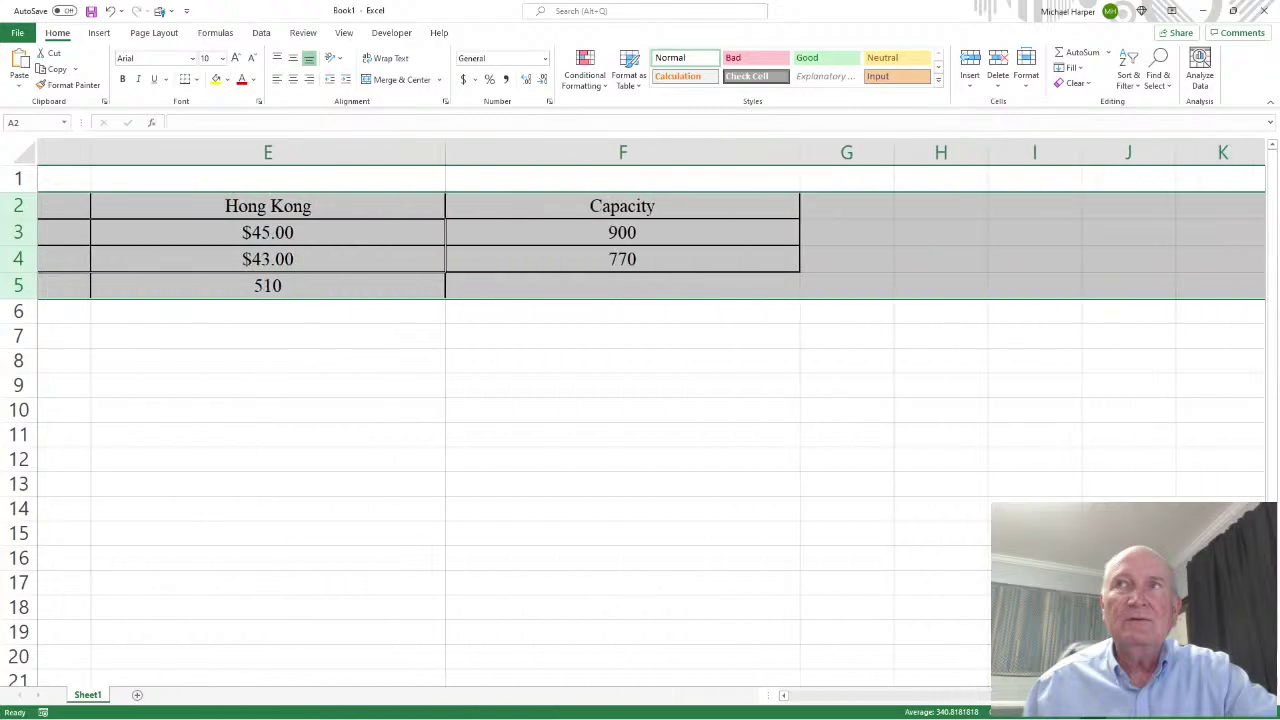
left_click(698, 146)
left_click_drag(698, 146, 175, 148)
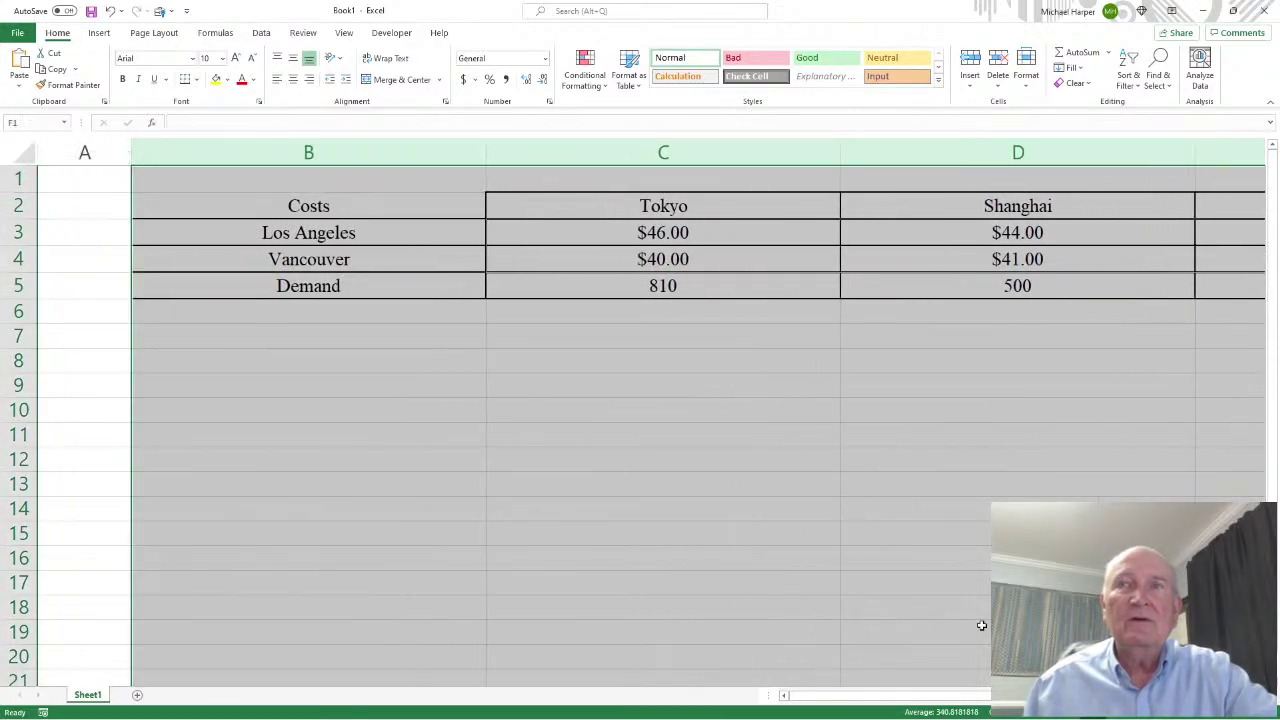
left_click_drag(967, 695, 1104, 695)
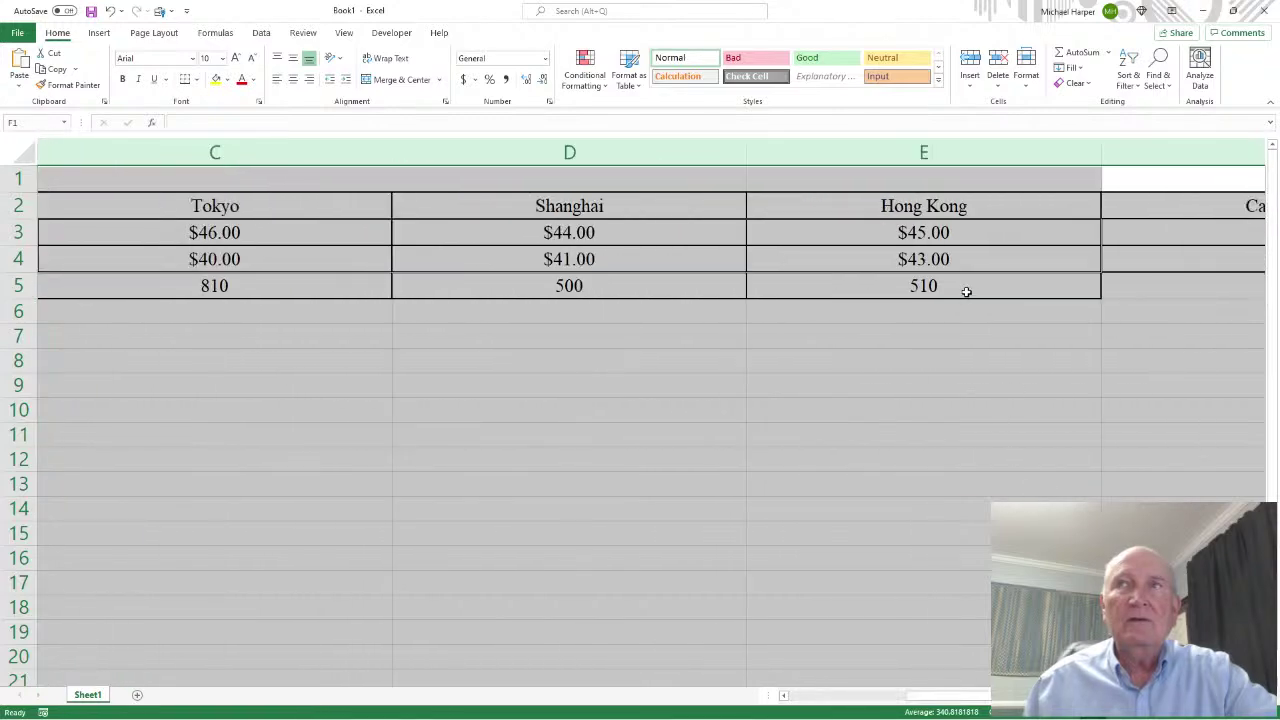
scroll(652, 256, "right", 3)
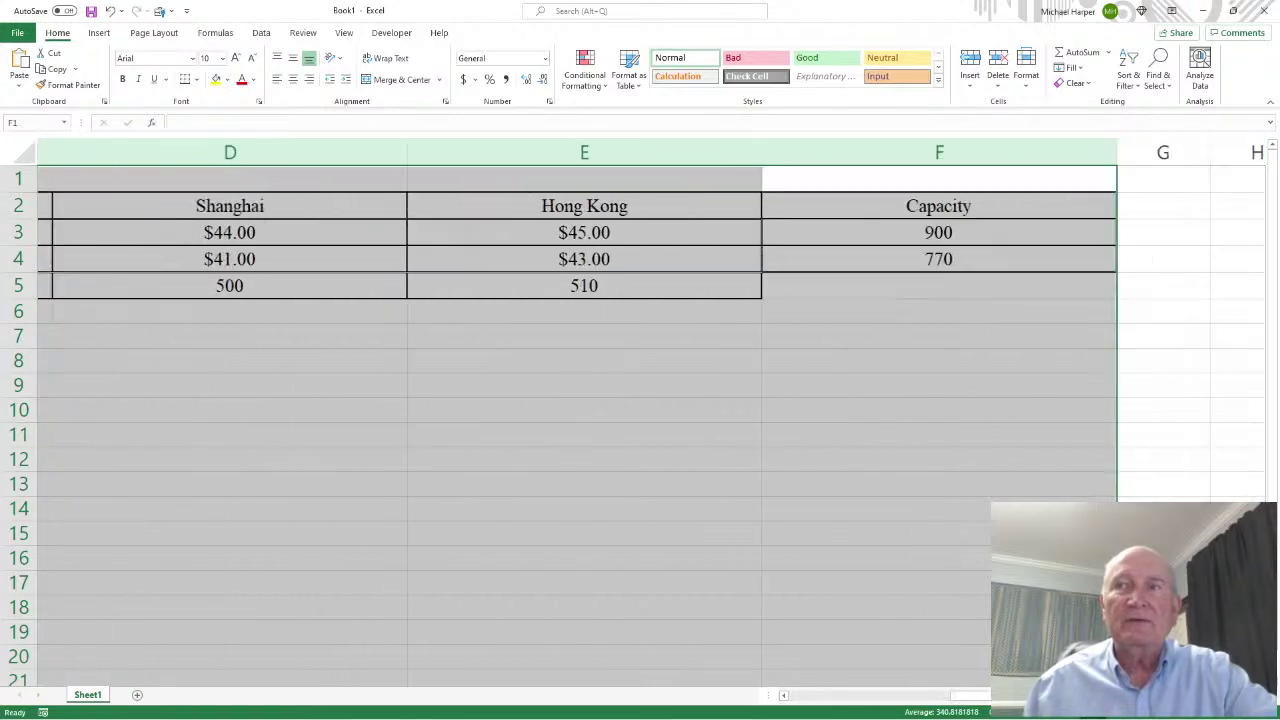
double_click(394, 152)
left_click_drag(970, 697, 800, 694)
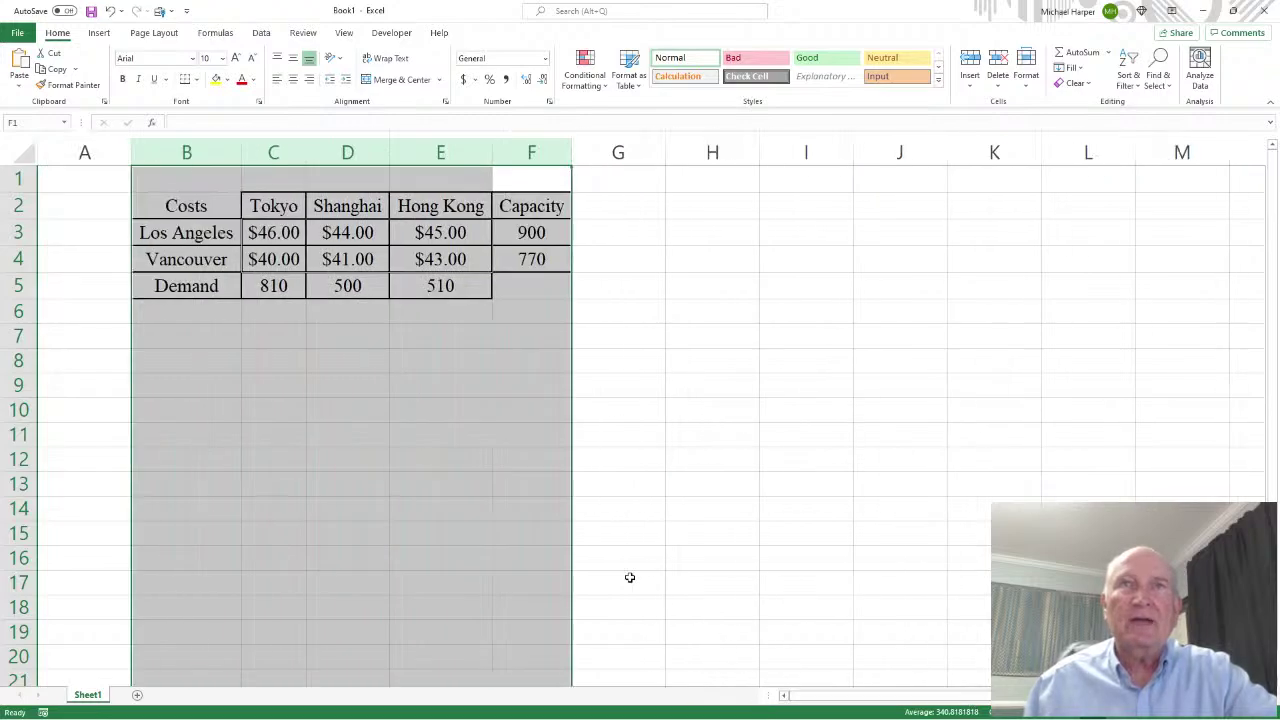
left_click(428, 563)
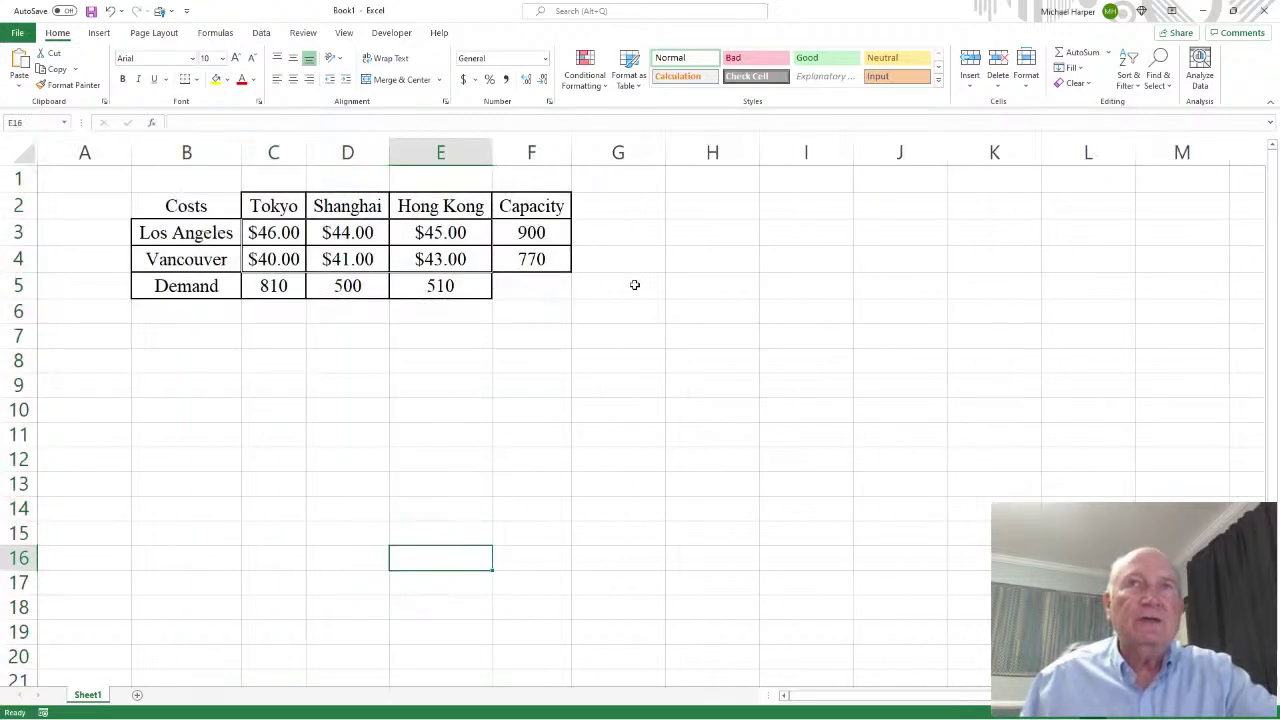
Step: Label H2 "Capacity" and enter a SUM of the warehouse capacities F3:F4 in I2
left_click(704, 210)
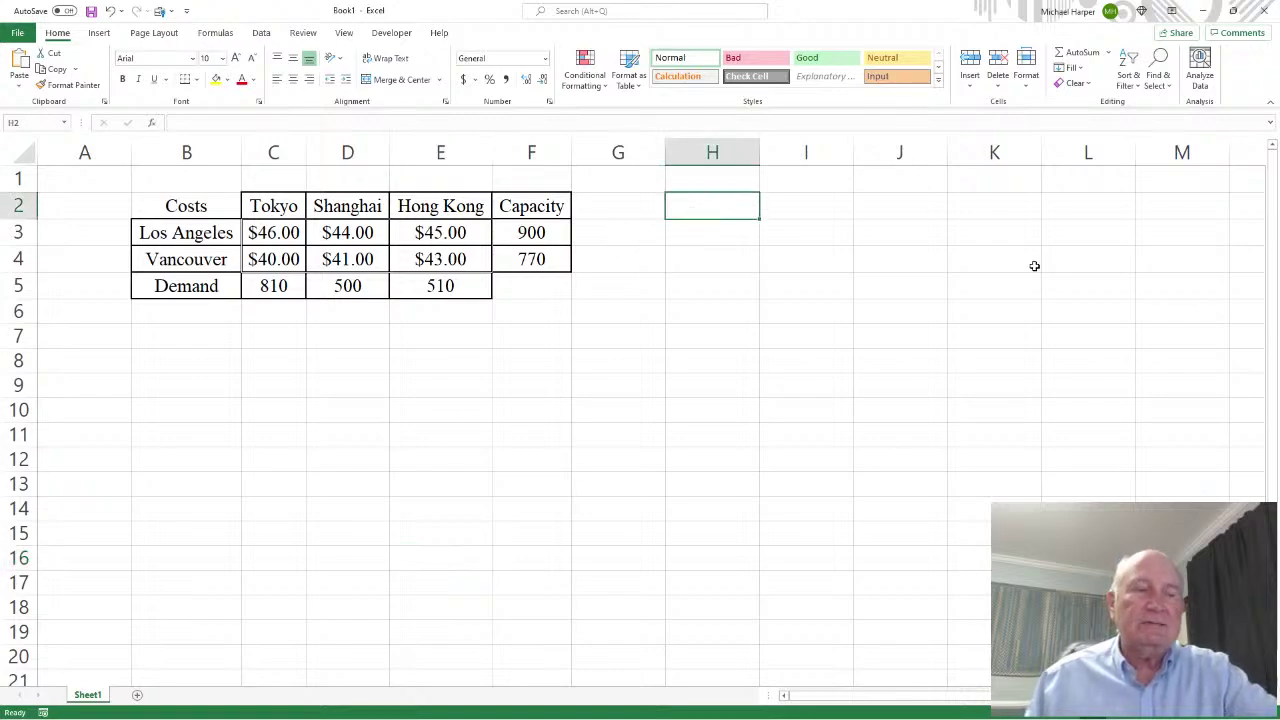
type("Capacity")
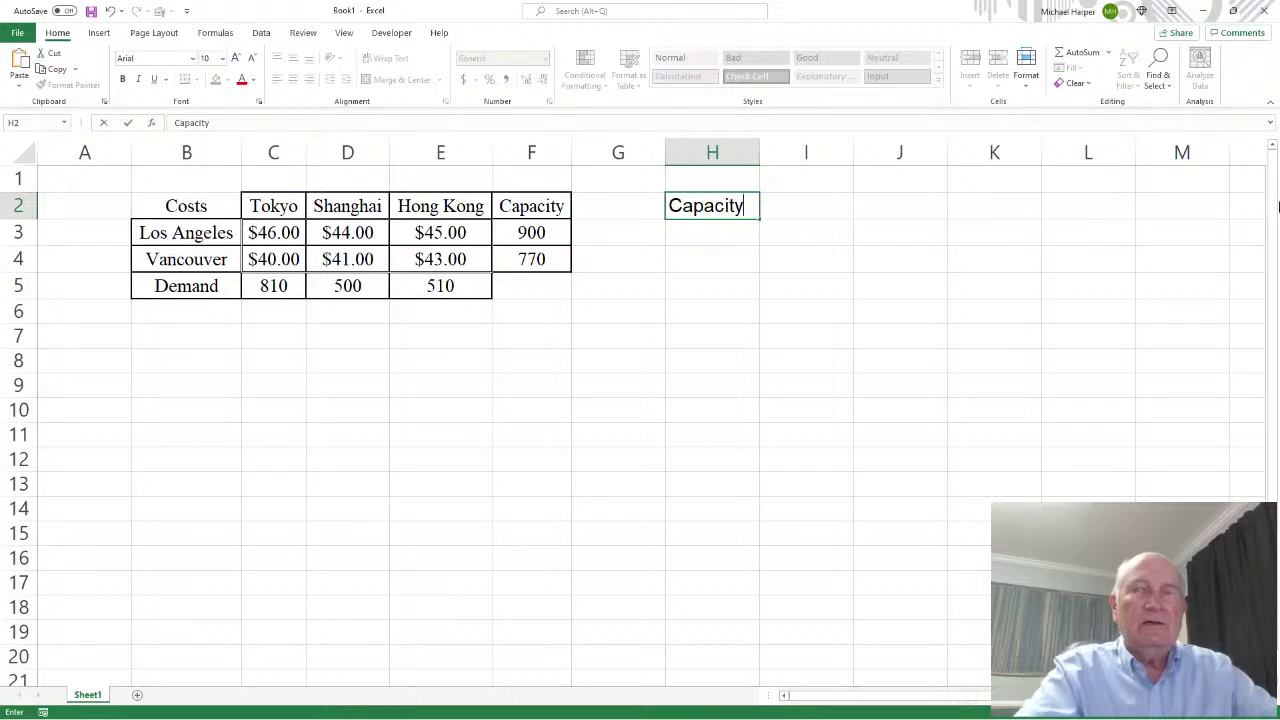
key("Tab")
type("=sum(")
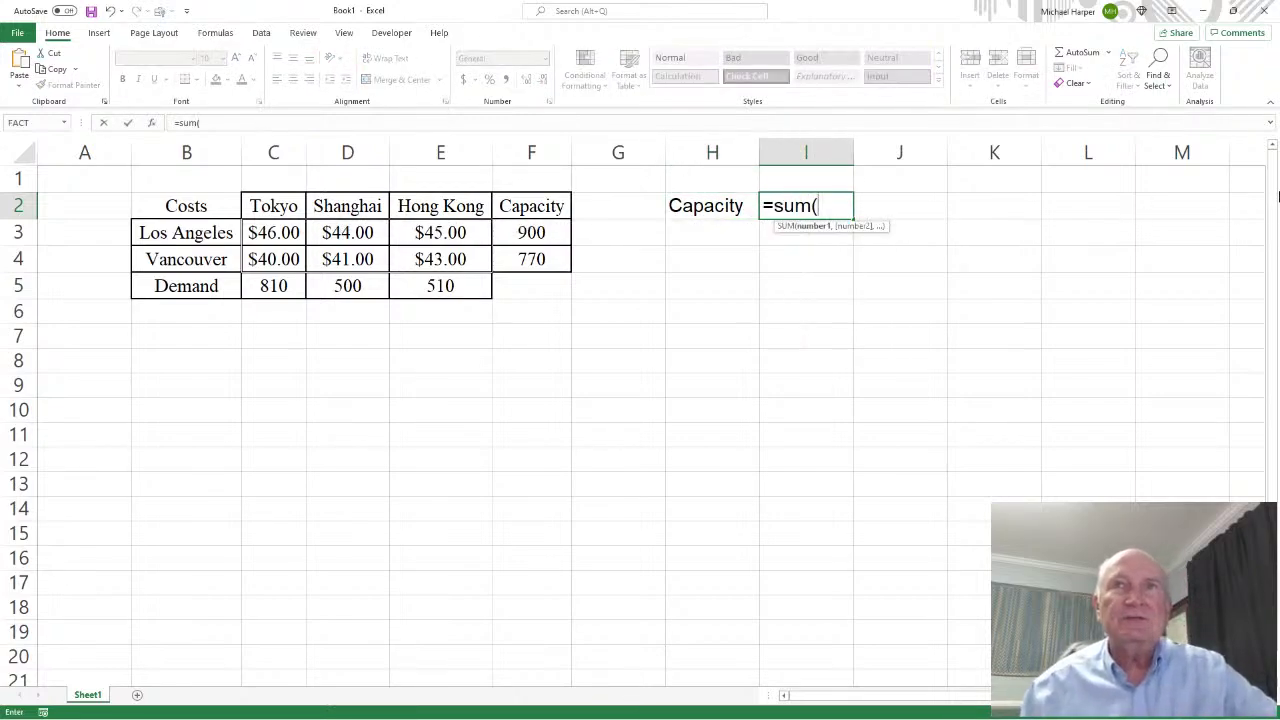
left_click_drag(537, 234, 540, 257)
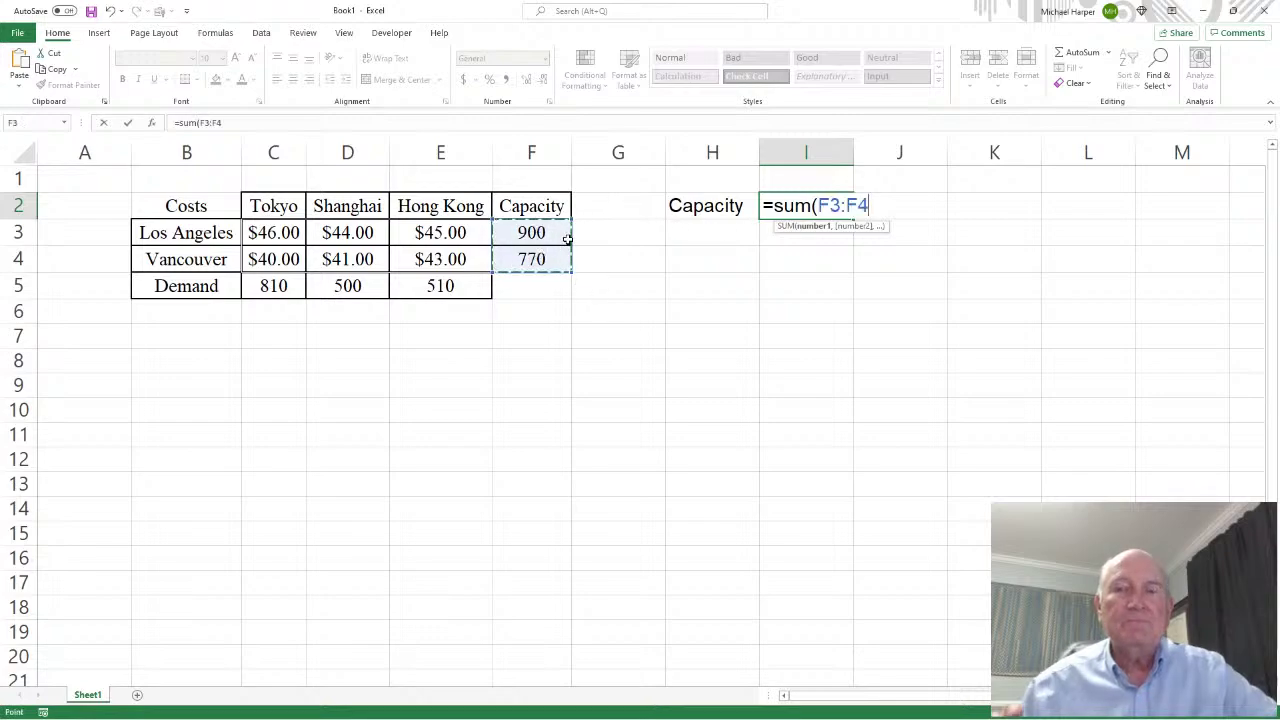
key("Return")
Step: Label H3 "Demand" and enter a SUM of the destination demands C5:E5 in I3
key("Left")
type("D")
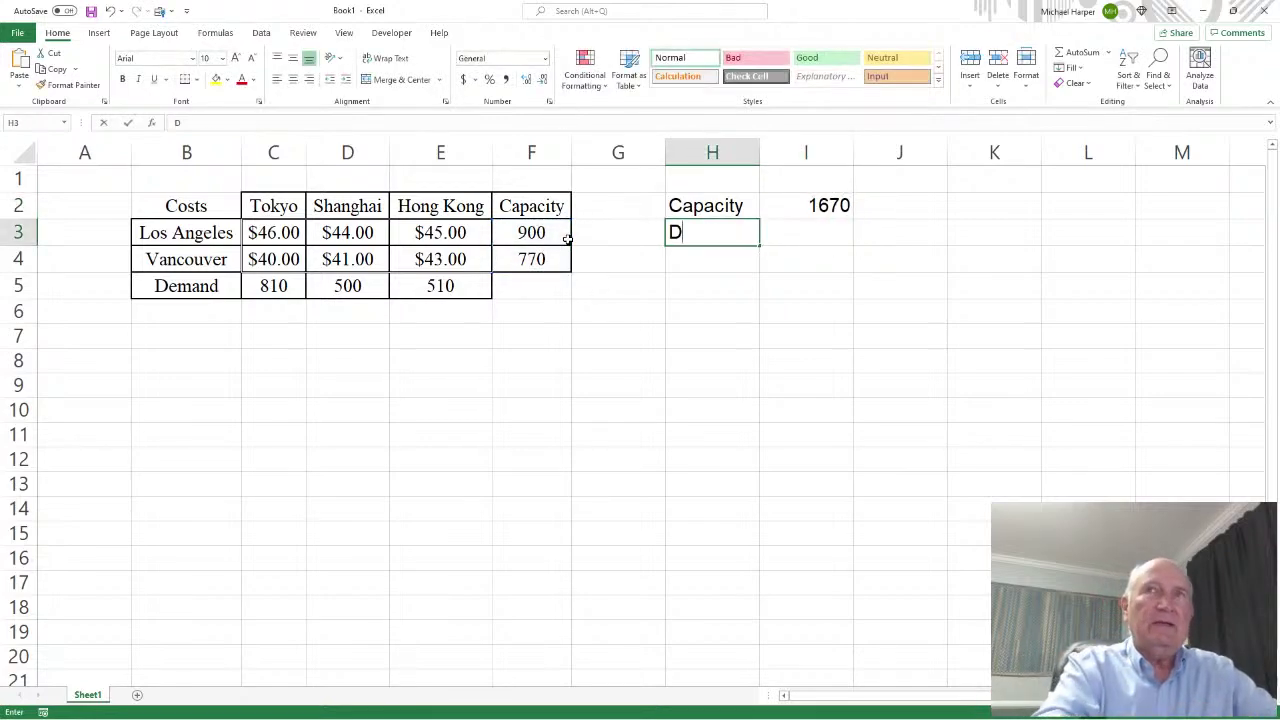
type("emand")
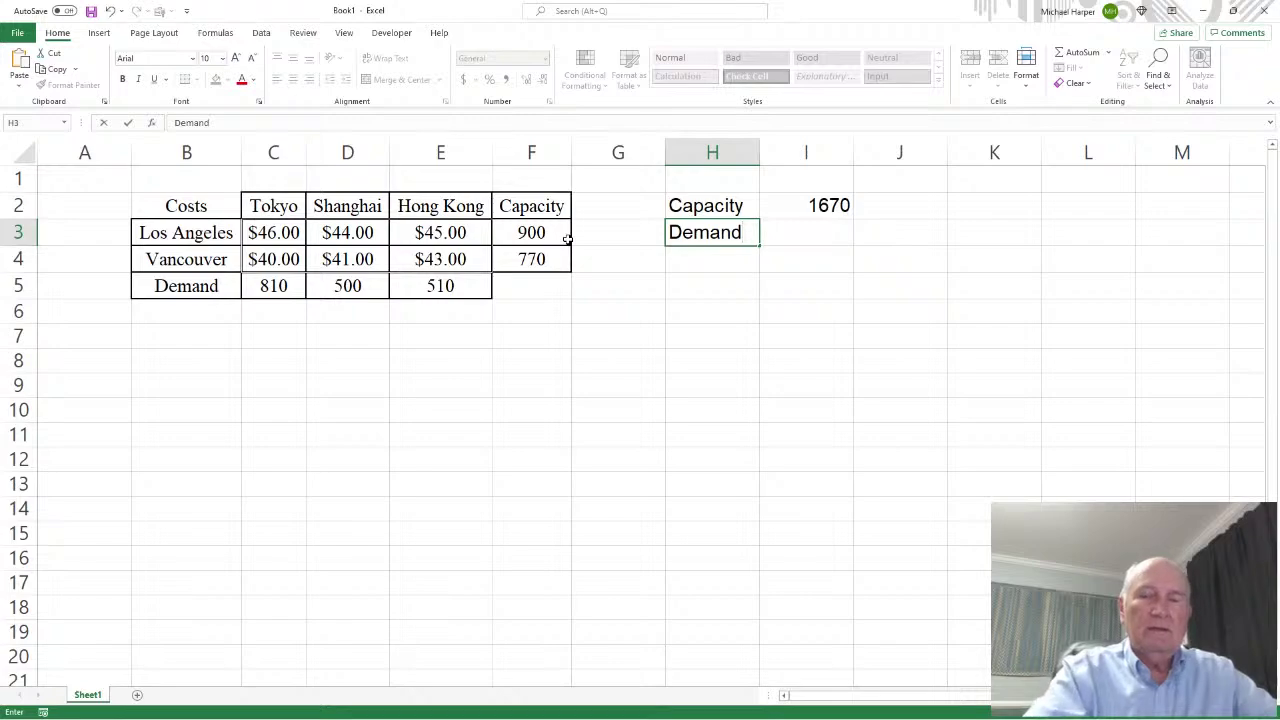
key("Right")
type("=sum(")
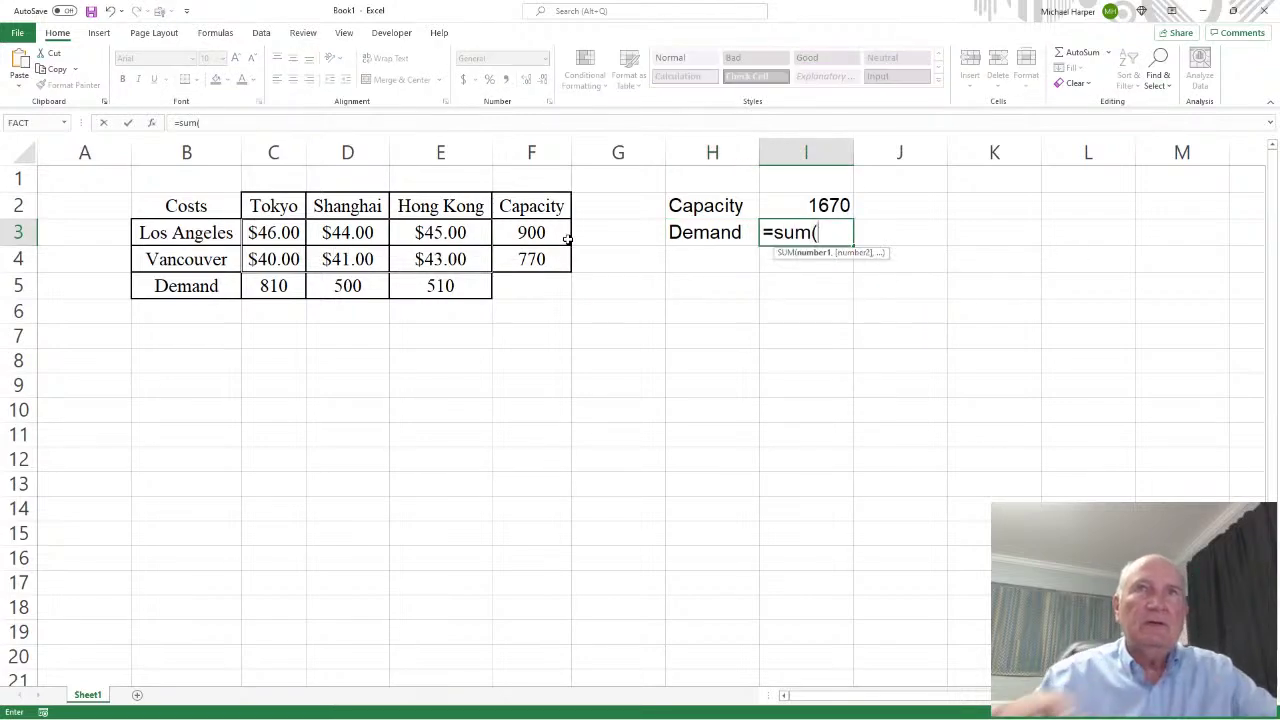
left_click_drag(288, 284, 411, 290)
key("Return")
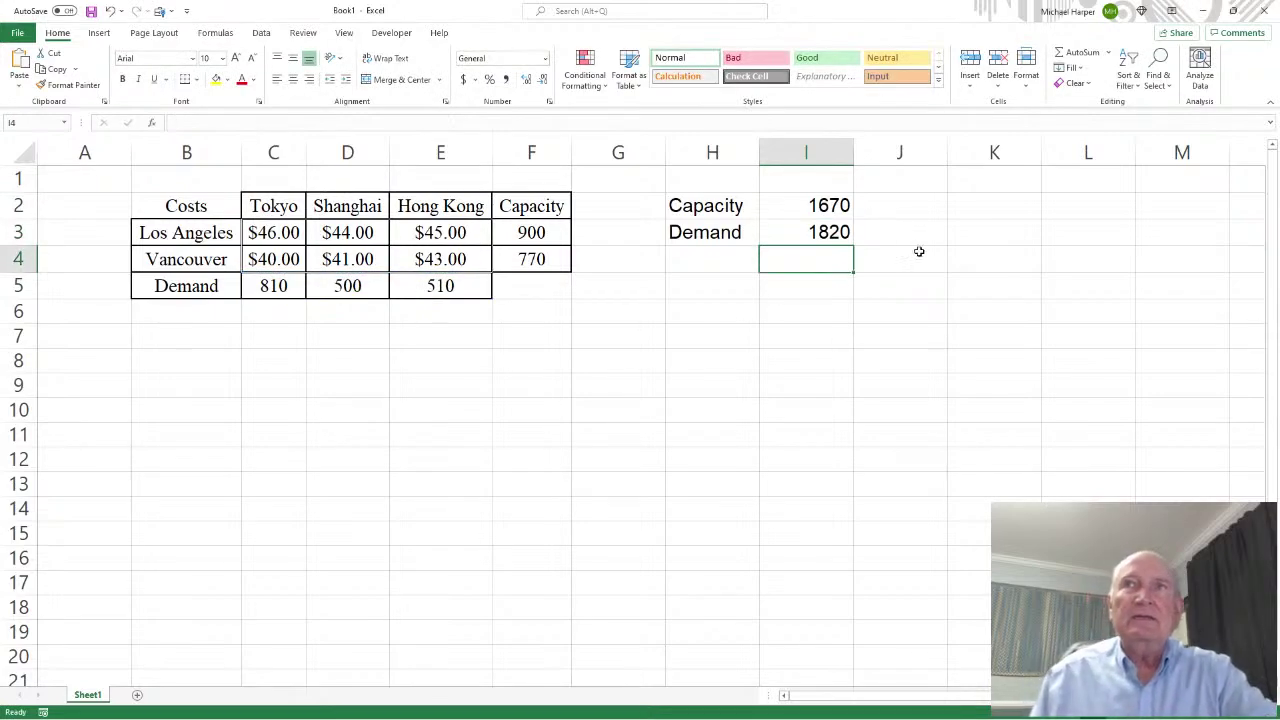
left_click(808, 236)
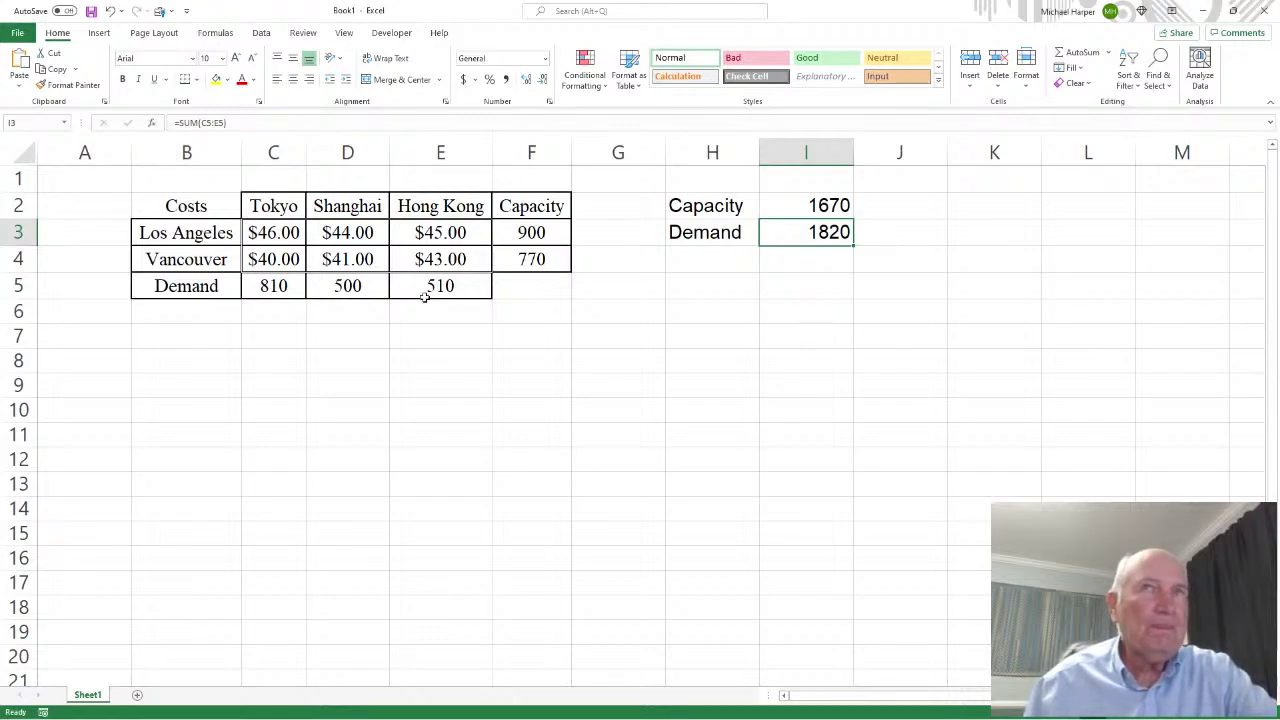
left_click(532, 296)
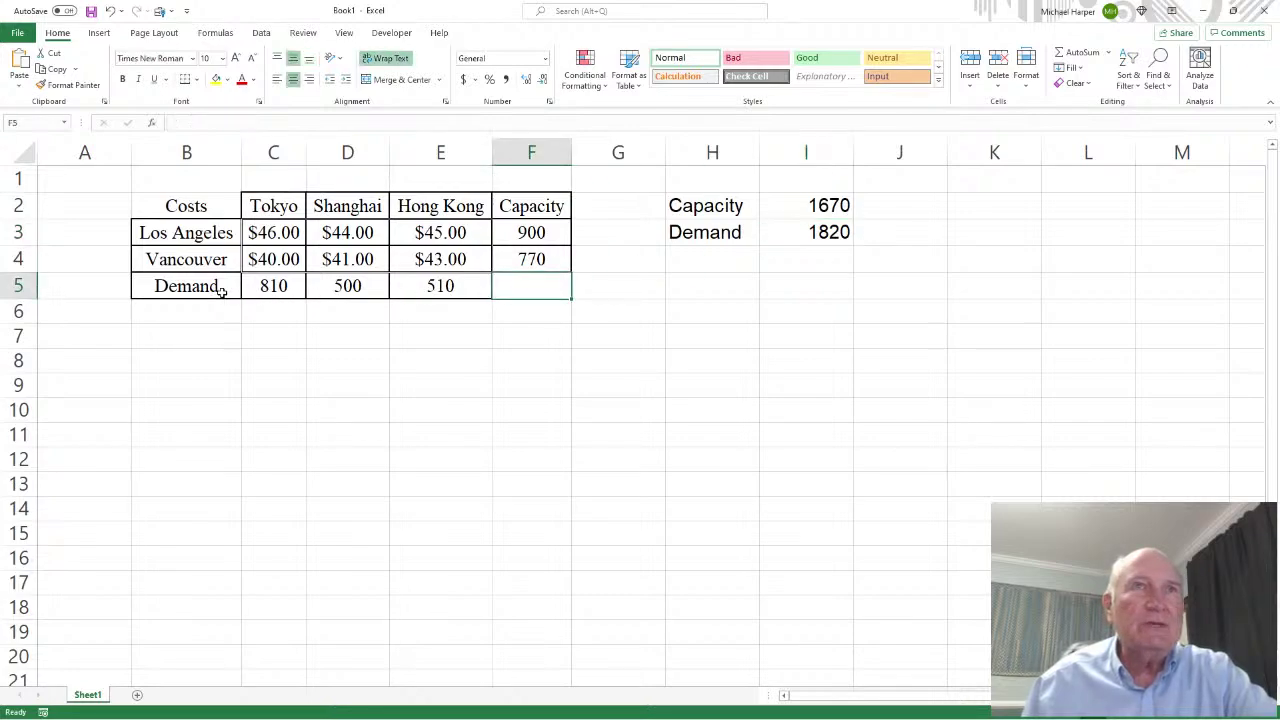
Step: Move the Demand row B5:E5 down one row to B6:E6, leaving row 5 of the cost table empty
left_click_drag(190, 286, 425, 297)
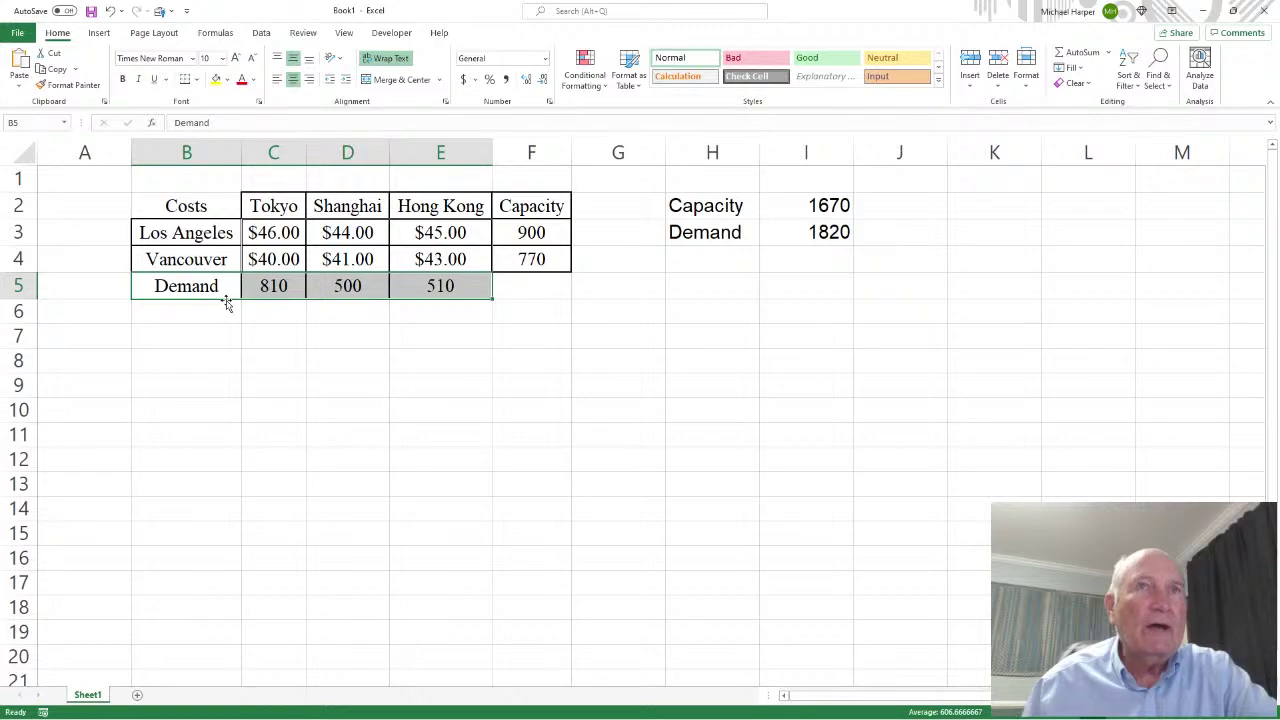
left_click_drag(233, 303, 233, 313)
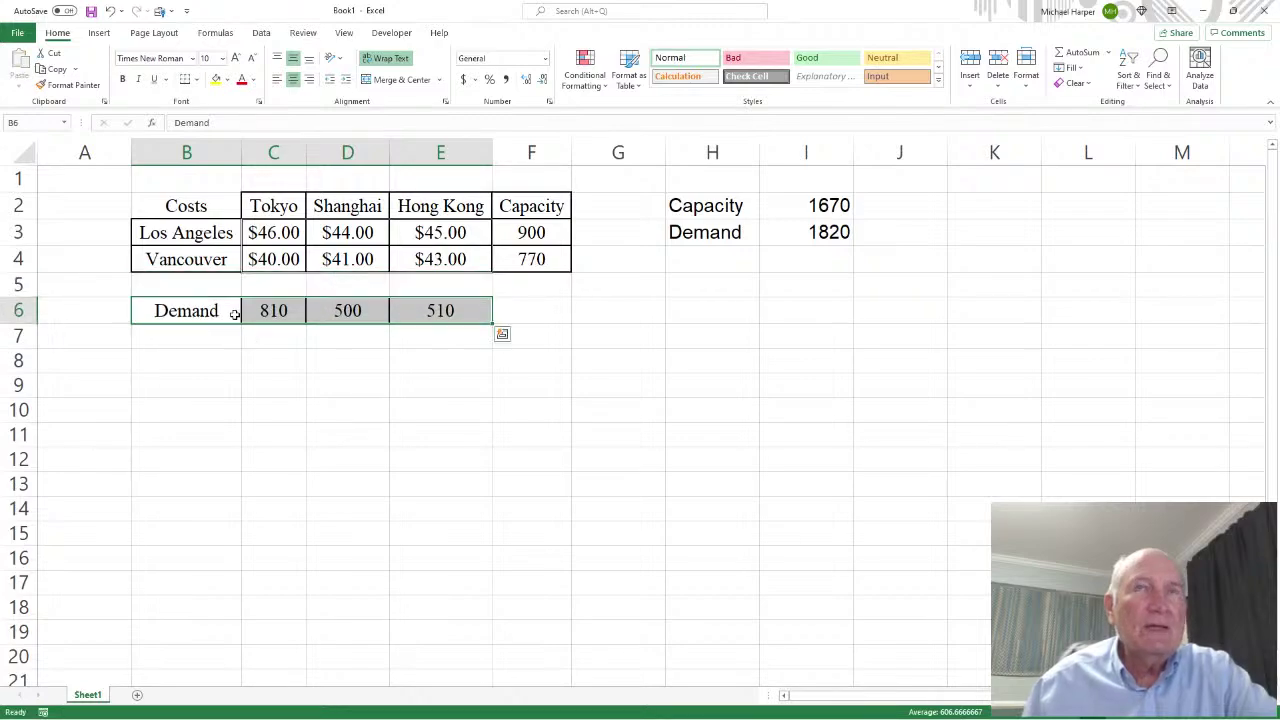
Step: Label H4 "Difference" and enter demand minus capacity, =I3-I2, in I4
left_click(805, 262)
left_click(720, 260)
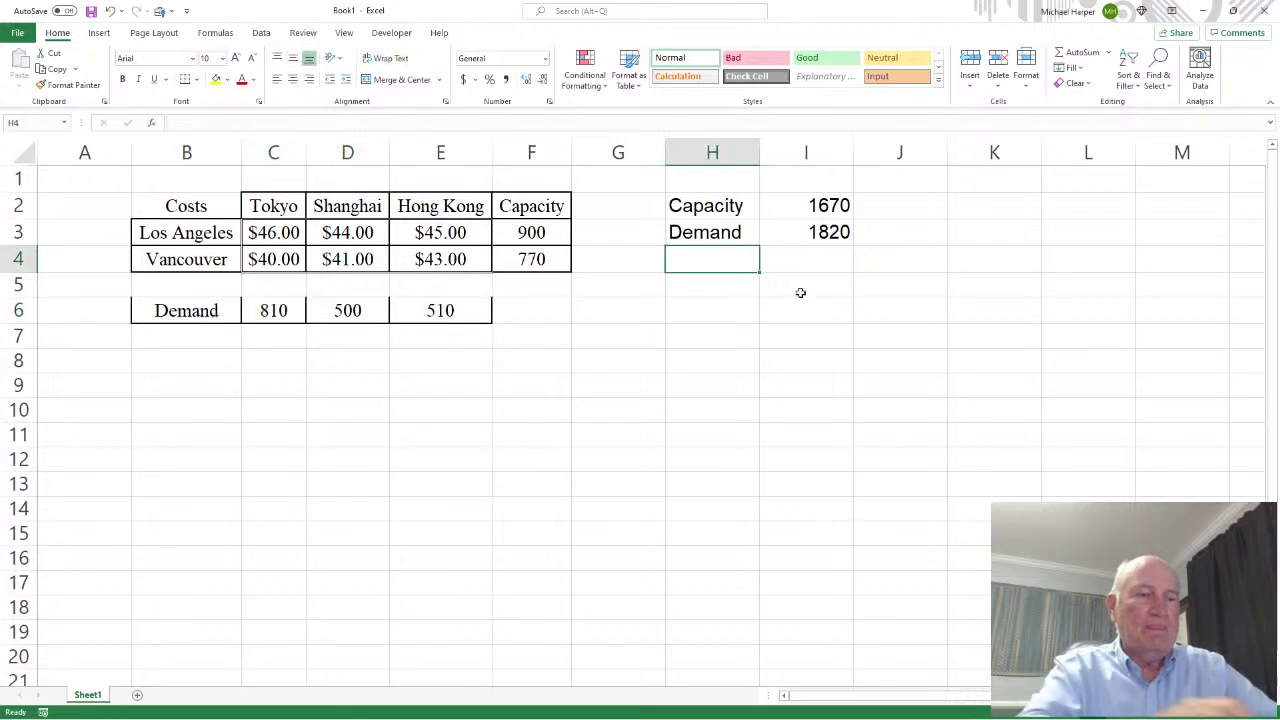
type("Differenc")
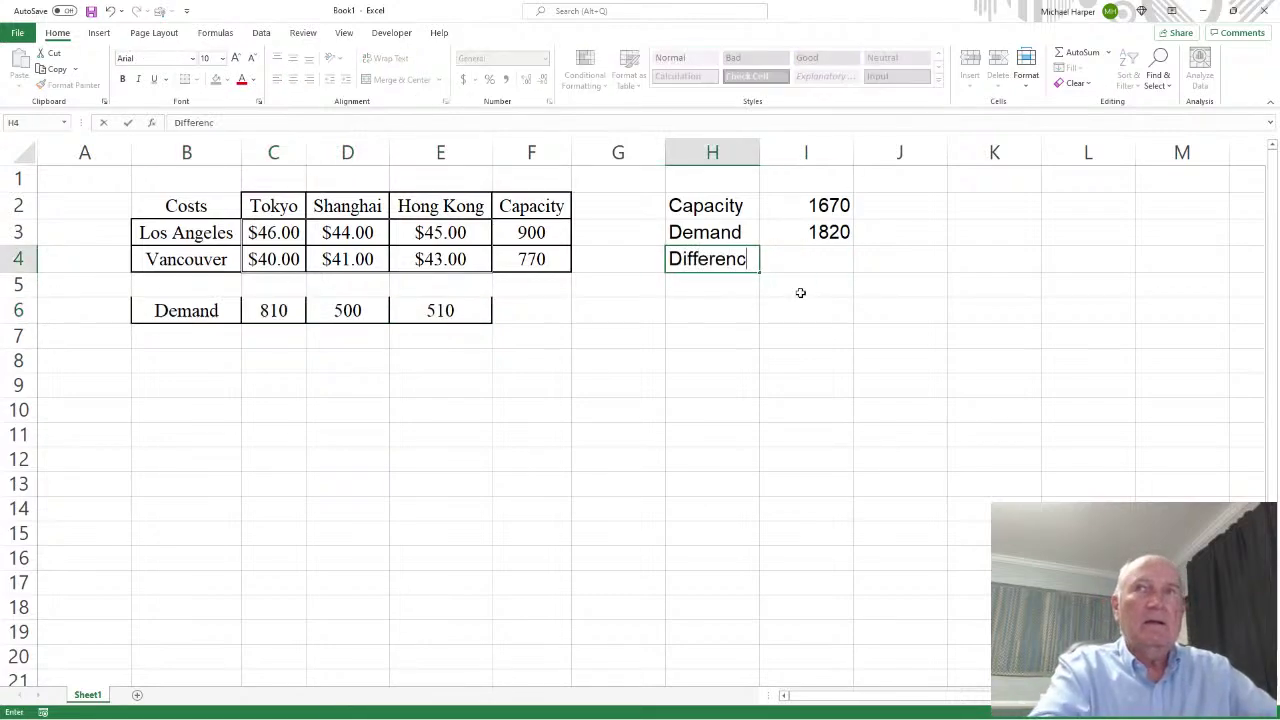
type("t")
key("BackSpace")
type("e")
key("Tab")
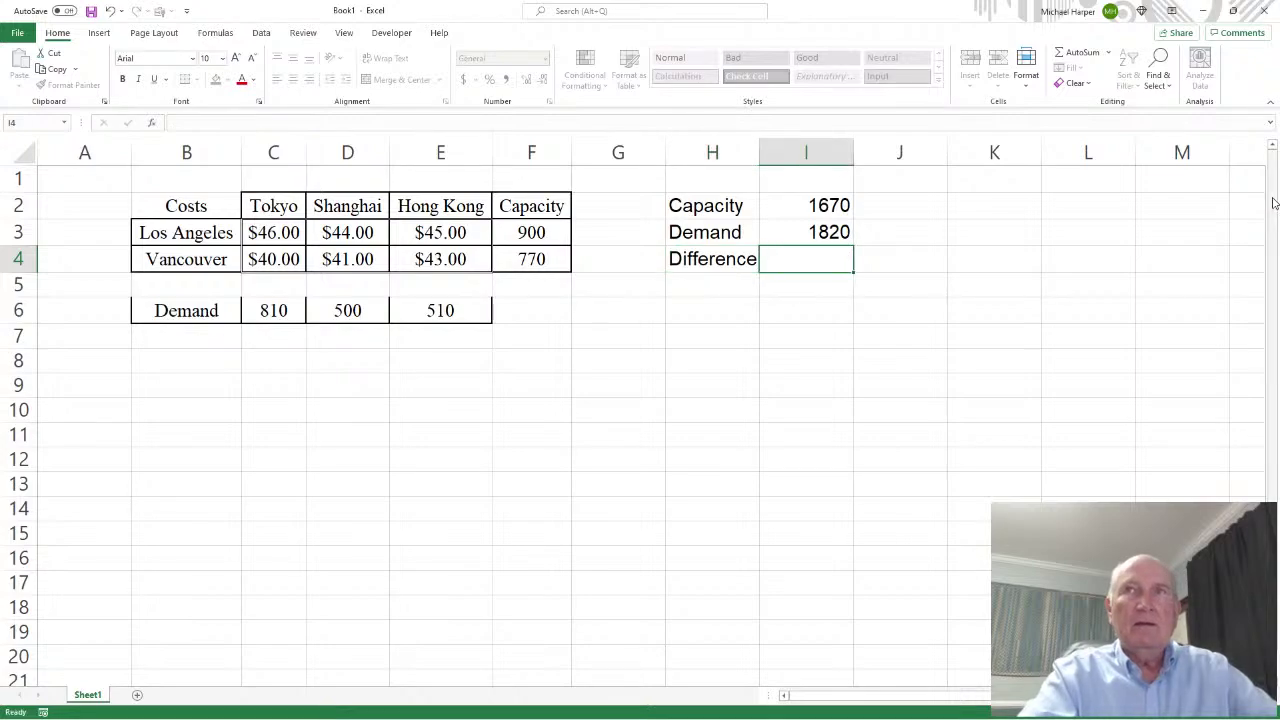
type("=")
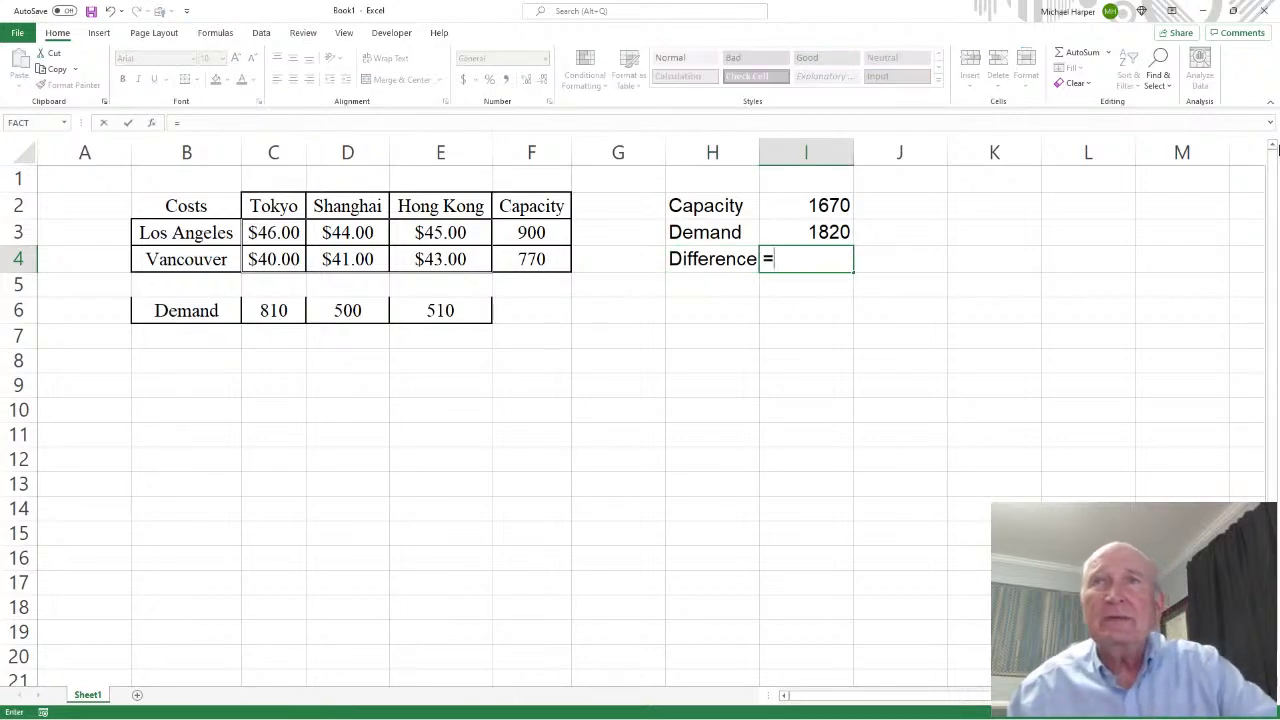
left_click(830, 234)
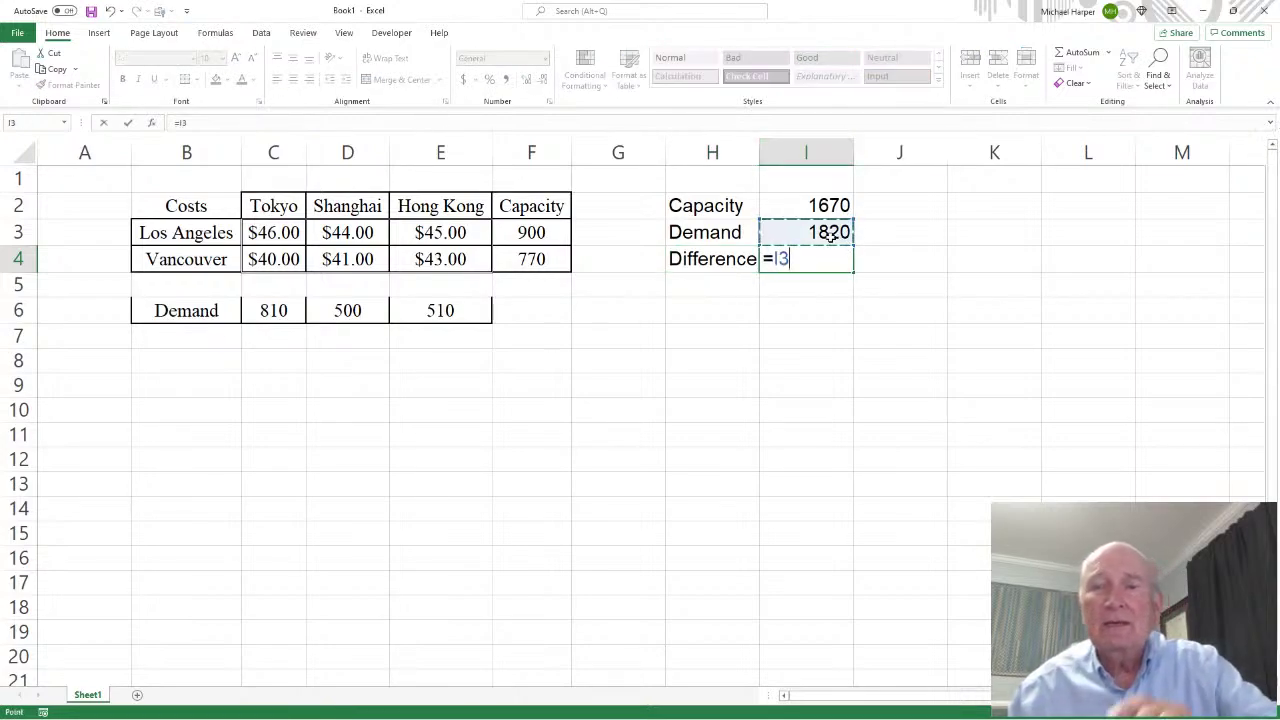
type("-")
left_click(824, 206)
key("Return")
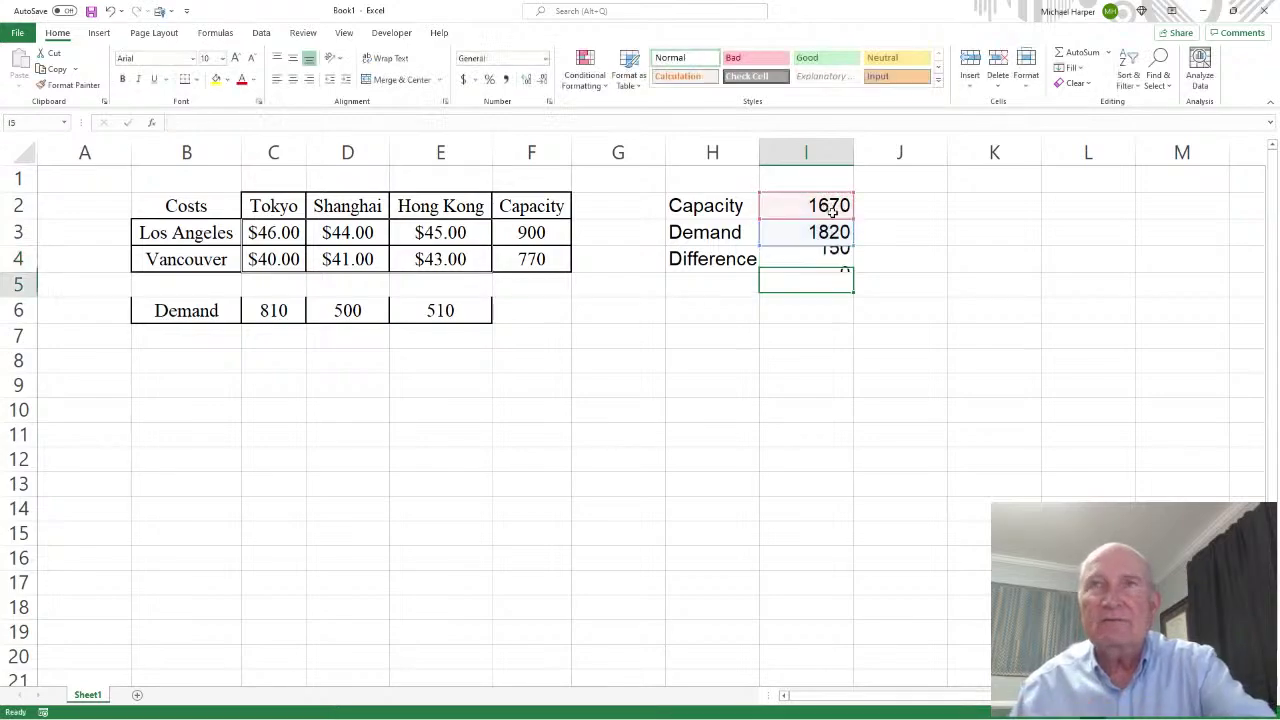
left_click(850, 258)
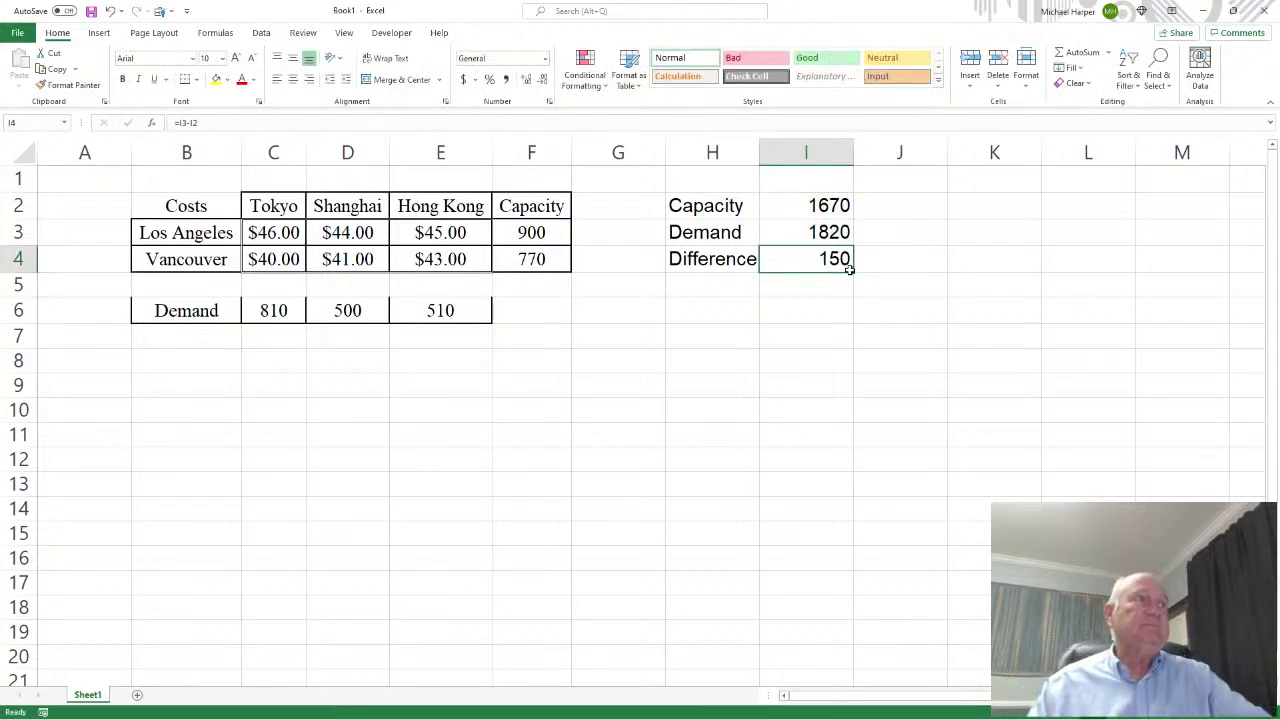
Step: Fill row 5 with a "Dummy" source that has a cost of 0 to each destination and a capacity of 150
left_click(210, 286)
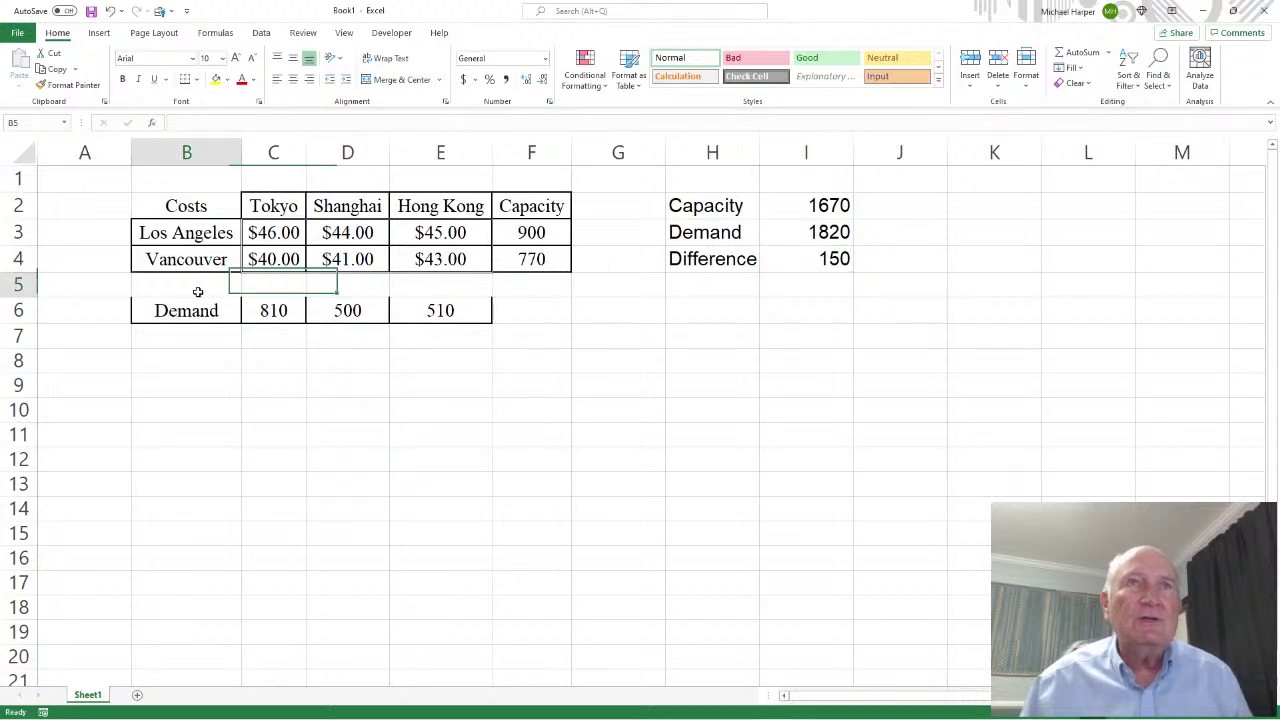
type("Dummy")
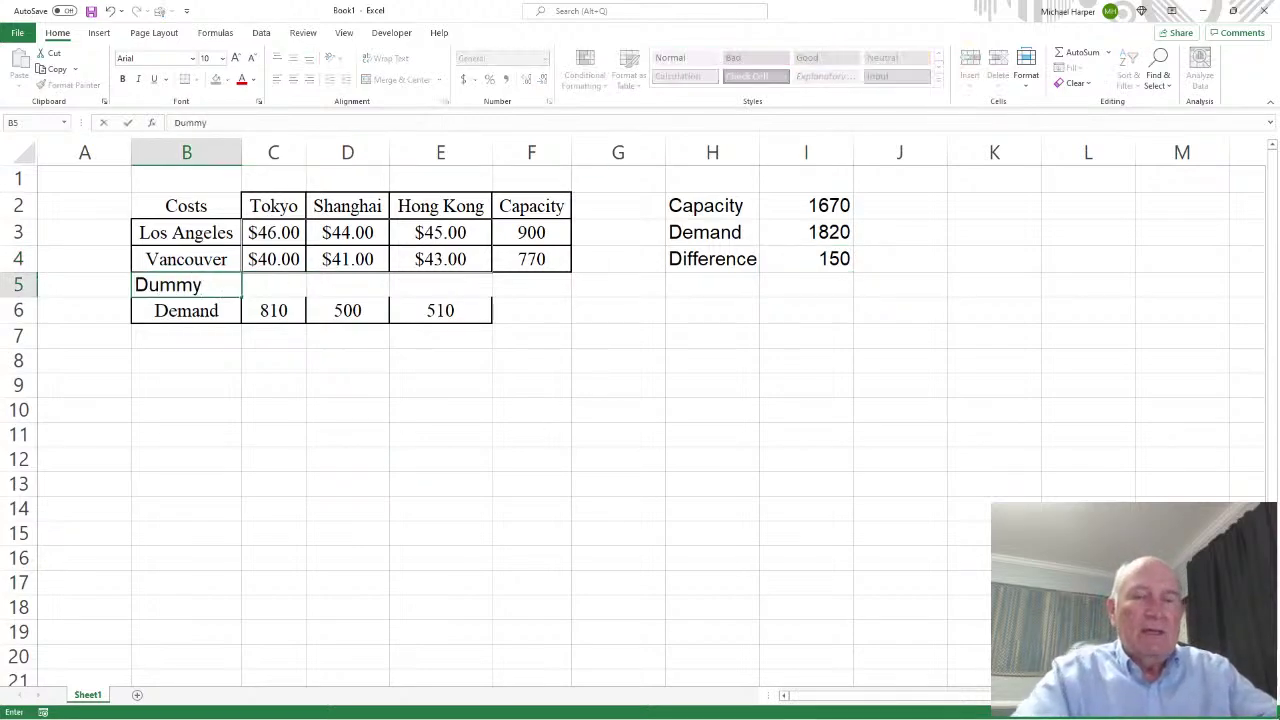
key("Tab")
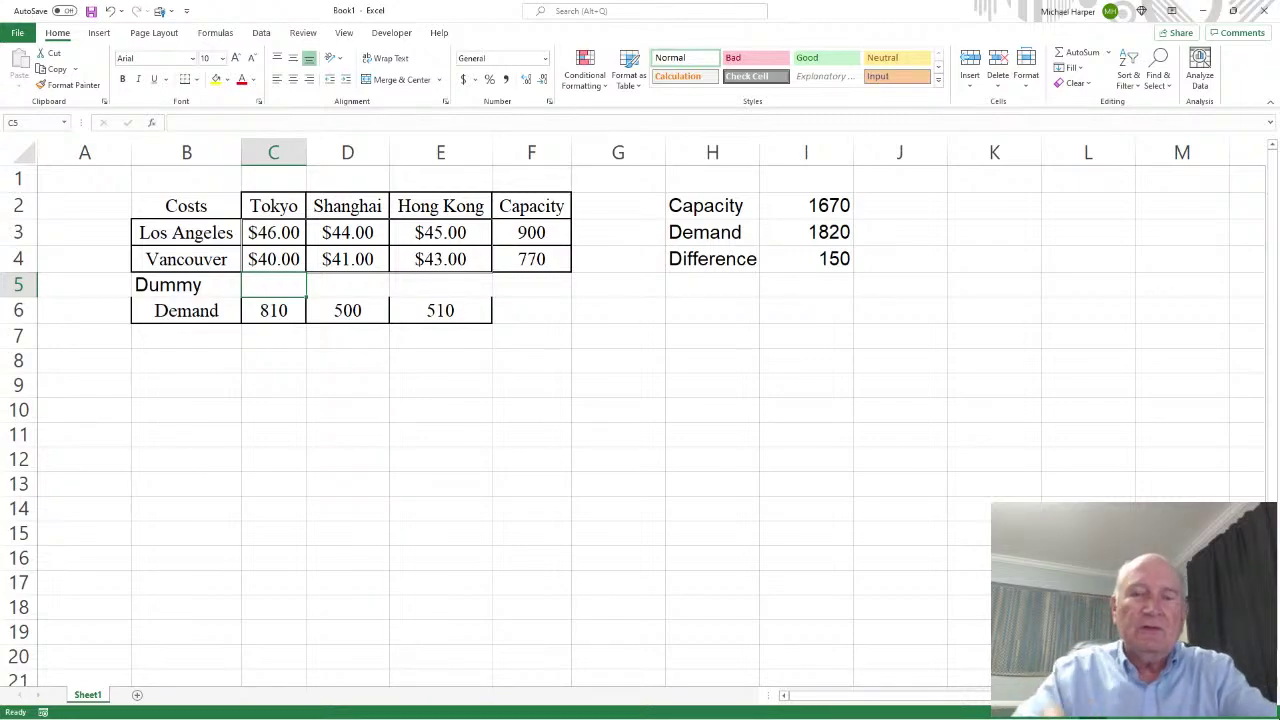
type("0")
key("Tab")
type("0")
key("Tab")
type("0")
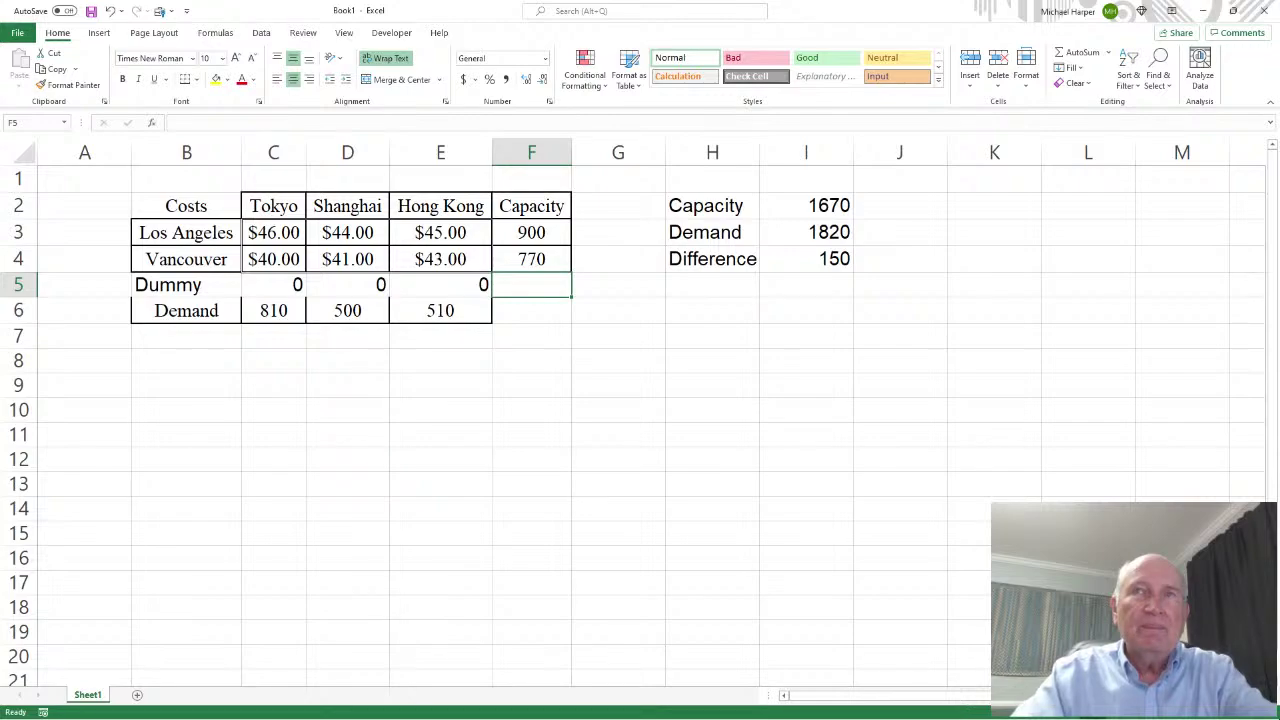
type("150")
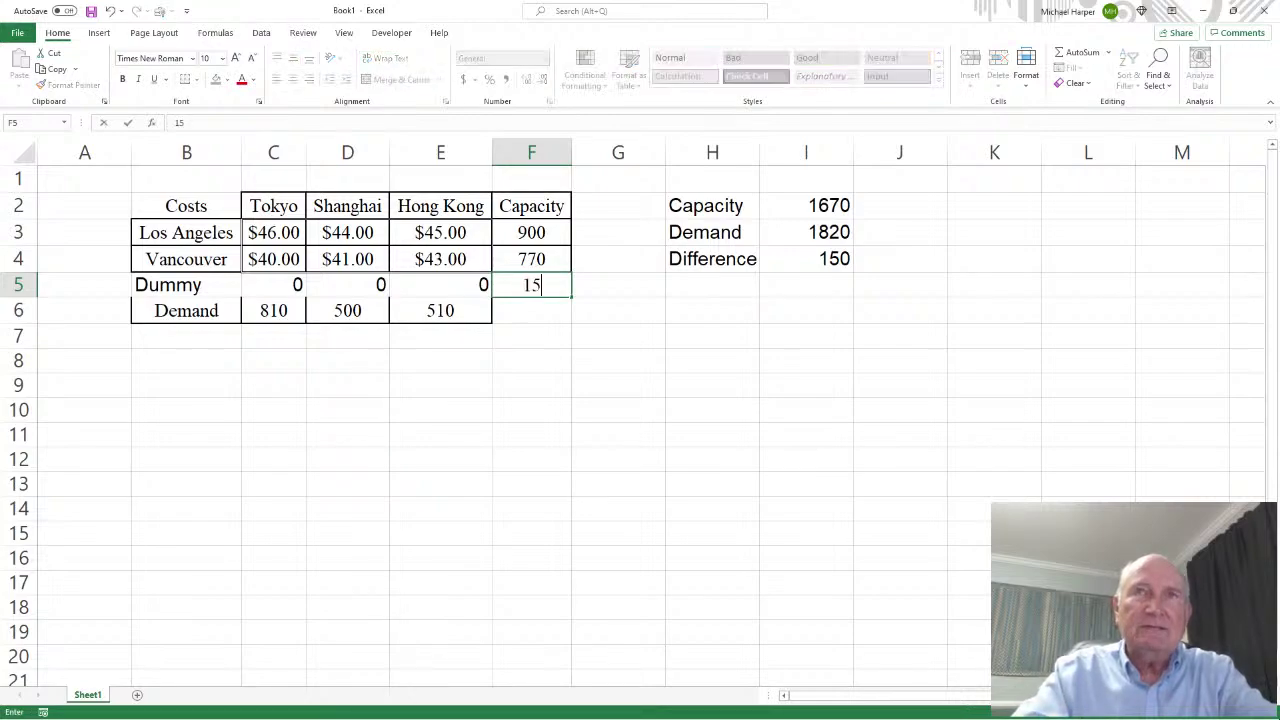
key("Return")
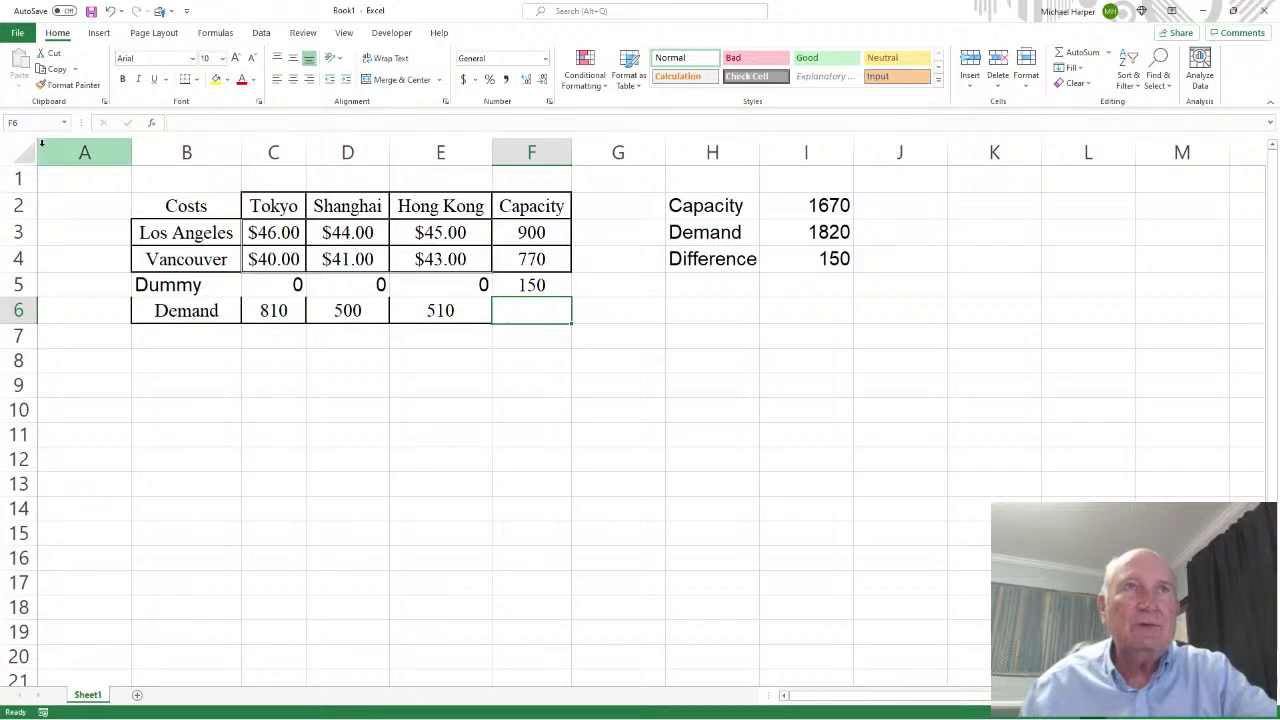
Step: Center the contents of all cells in the worksheet horizontally
left_click(12, 156)
left_click(295, 80)
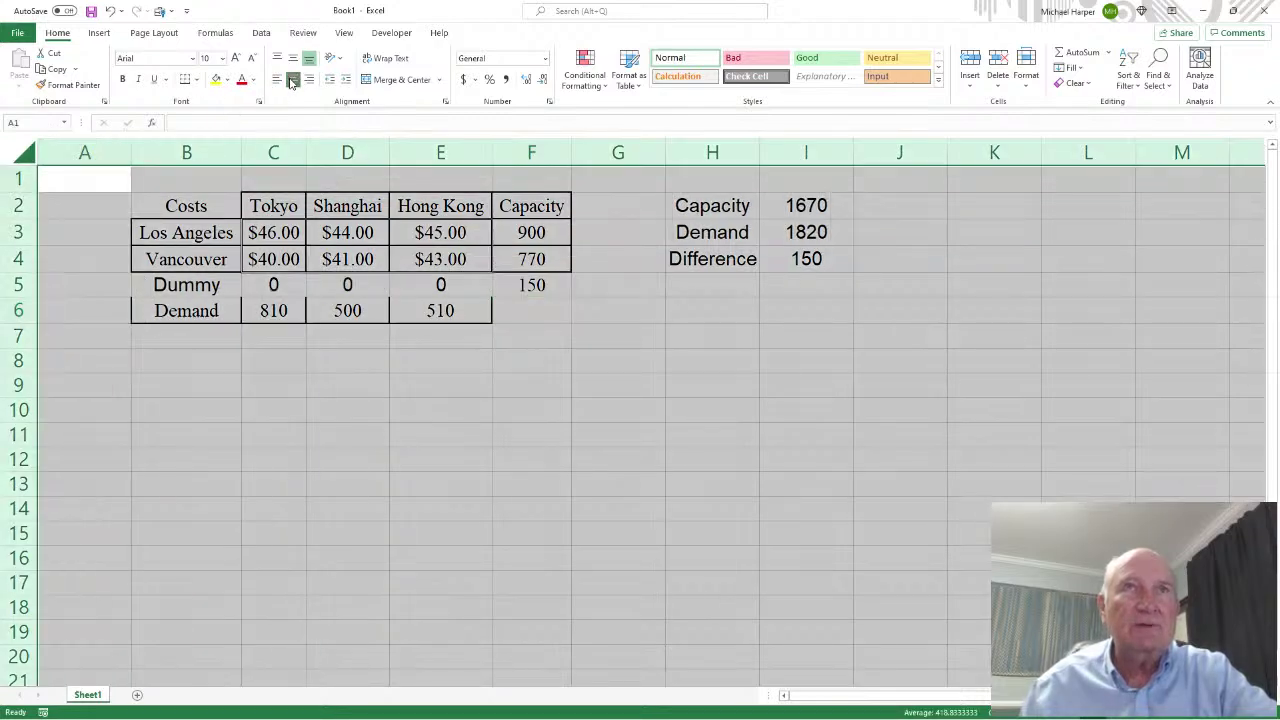
left_click(397, 391)
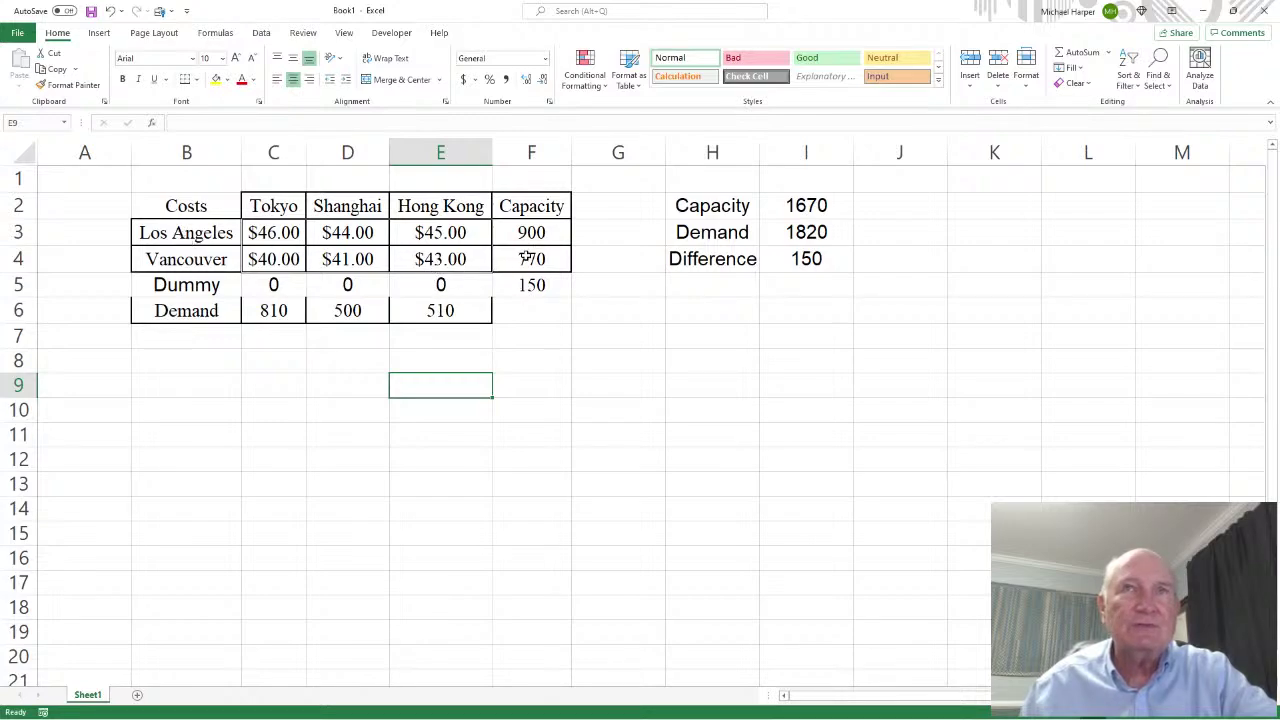
left_click_drag(531, 236, 528, 286)
left_click_drag(274, 309, 414, 309)
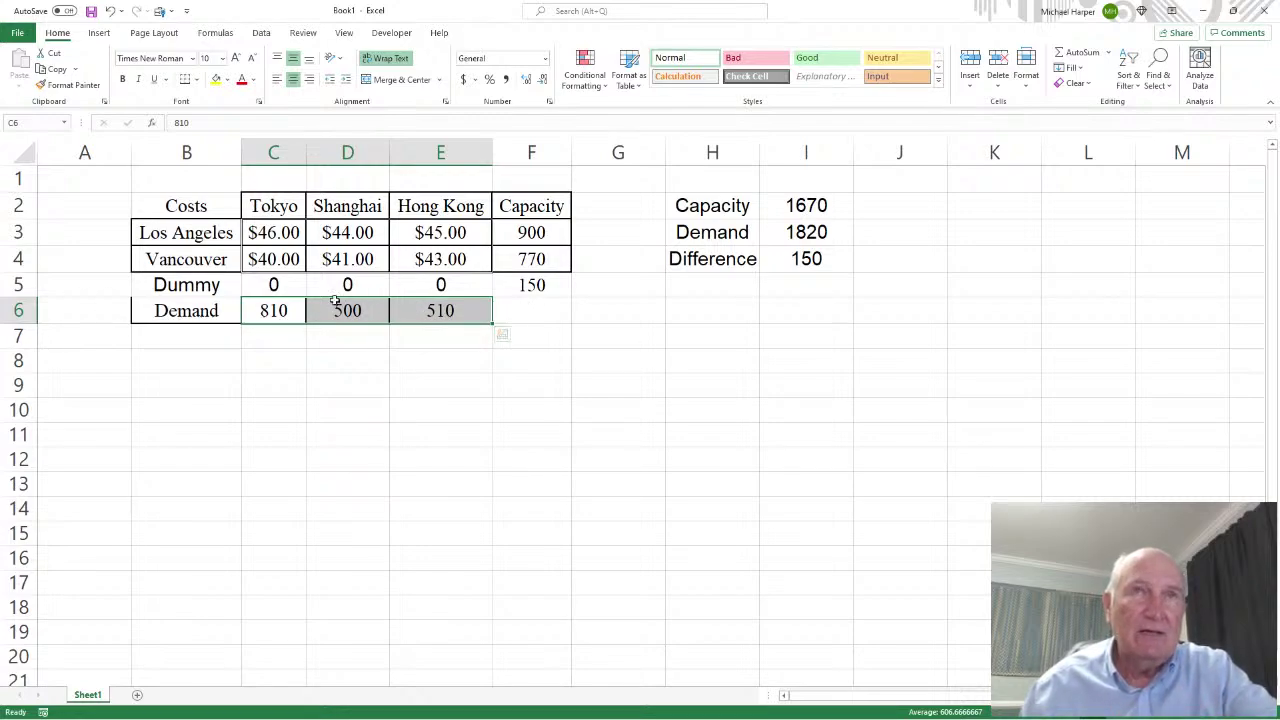
left_click_drag(274, 286, 503, 284)
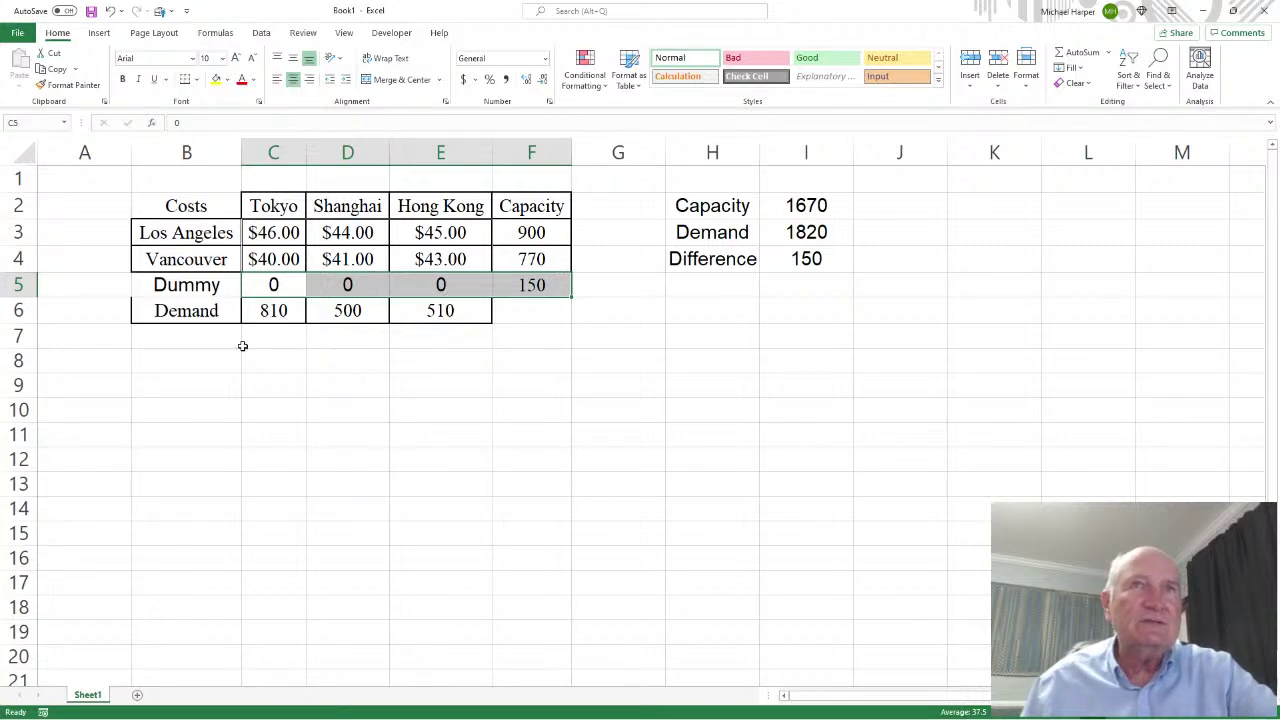
Step: Enter the headings "Solution" in B8 and "Schedule" in B9 below the cost table
left_click(183, 369)
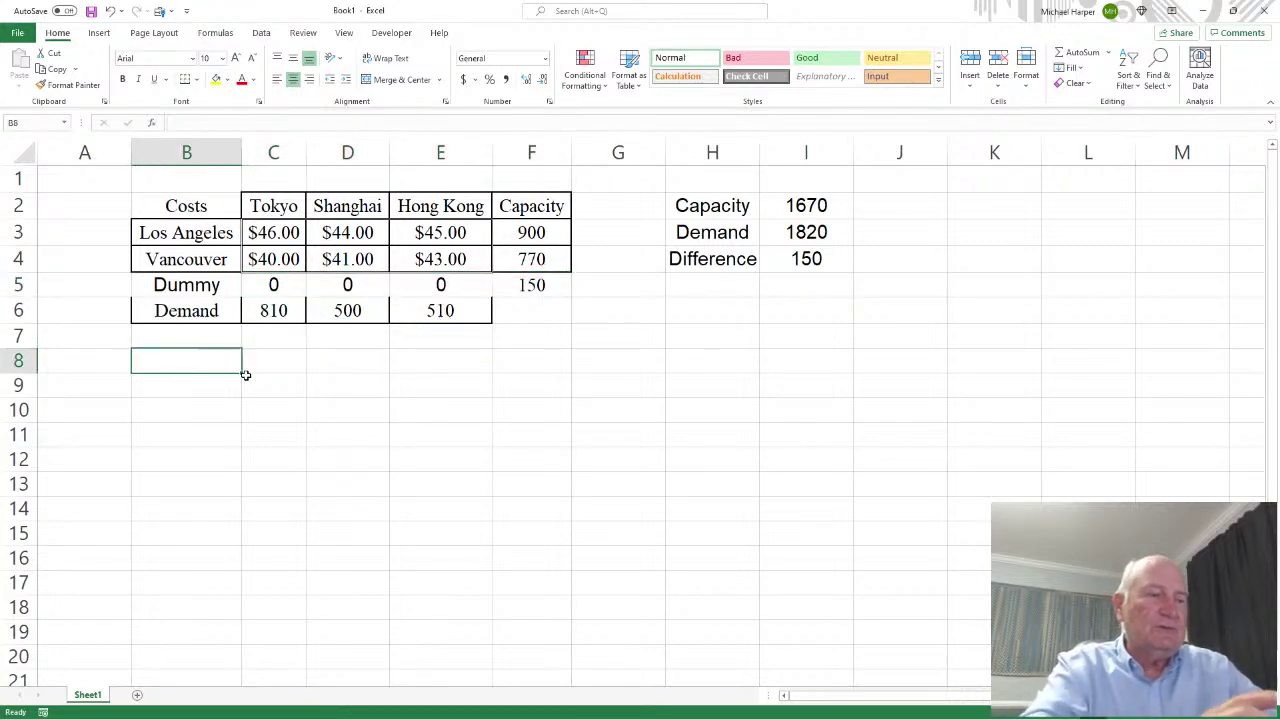
type("Solution")
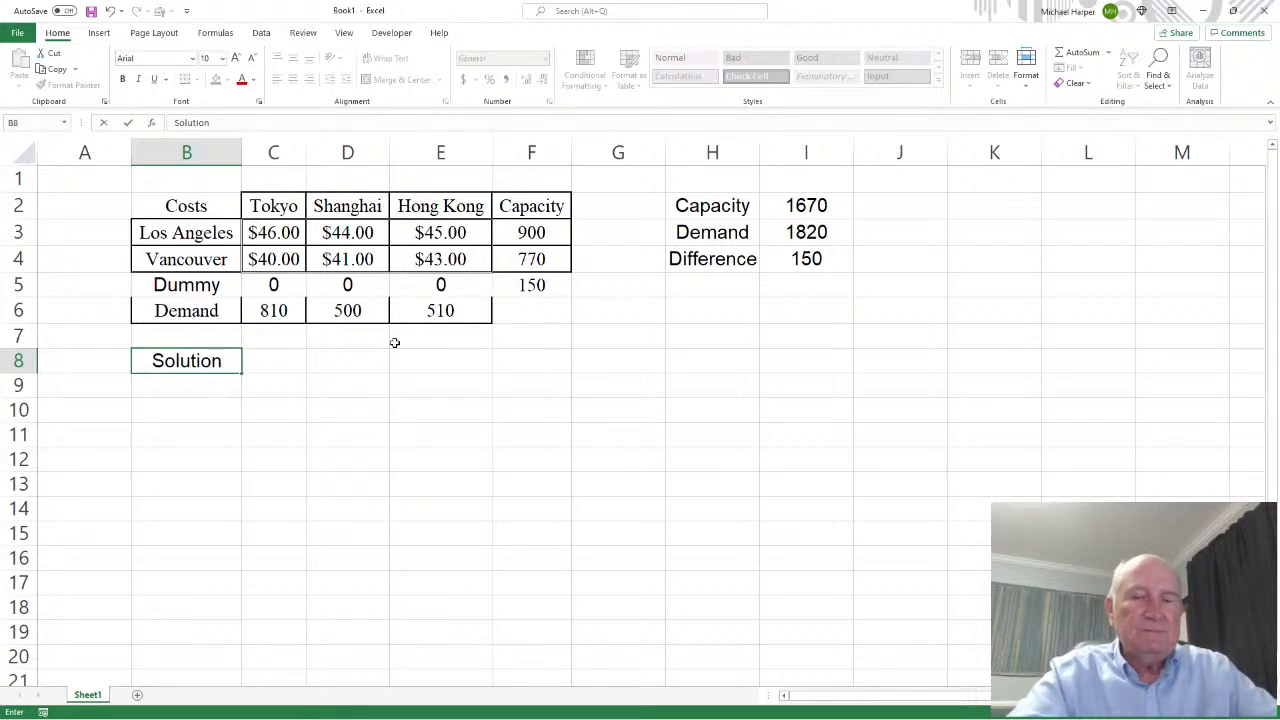
key("Return")
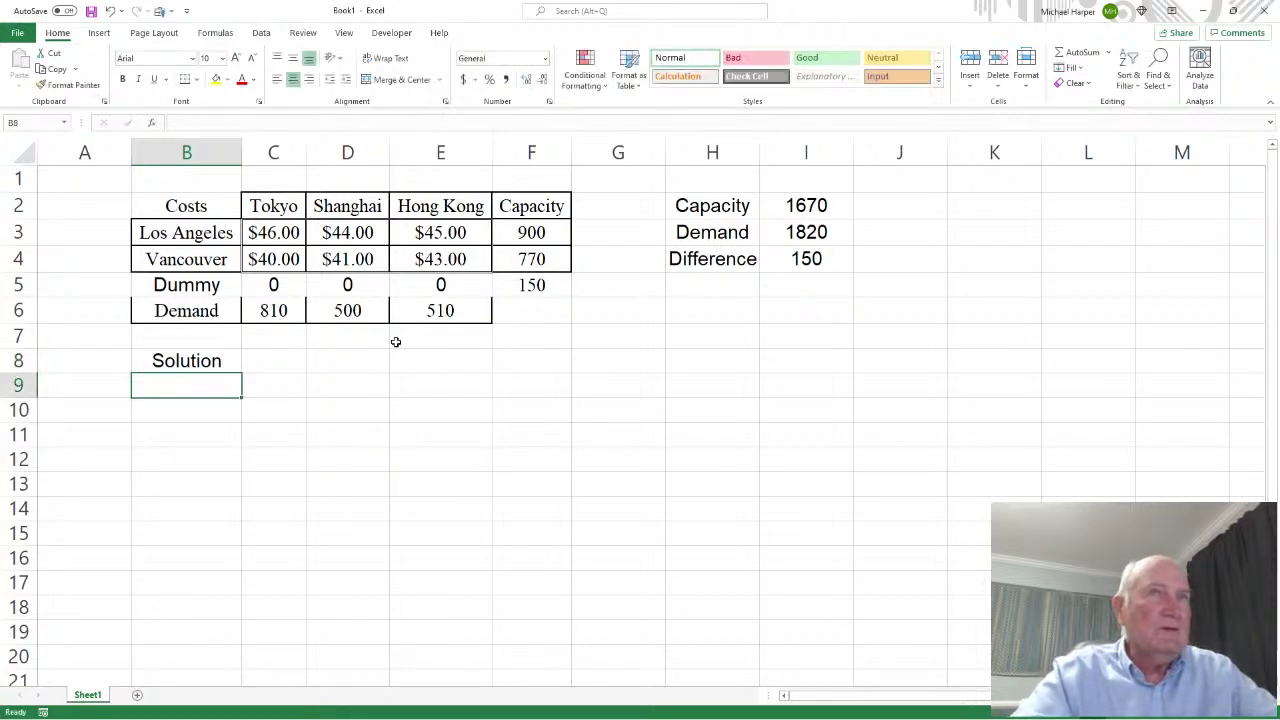
type("Schedul")
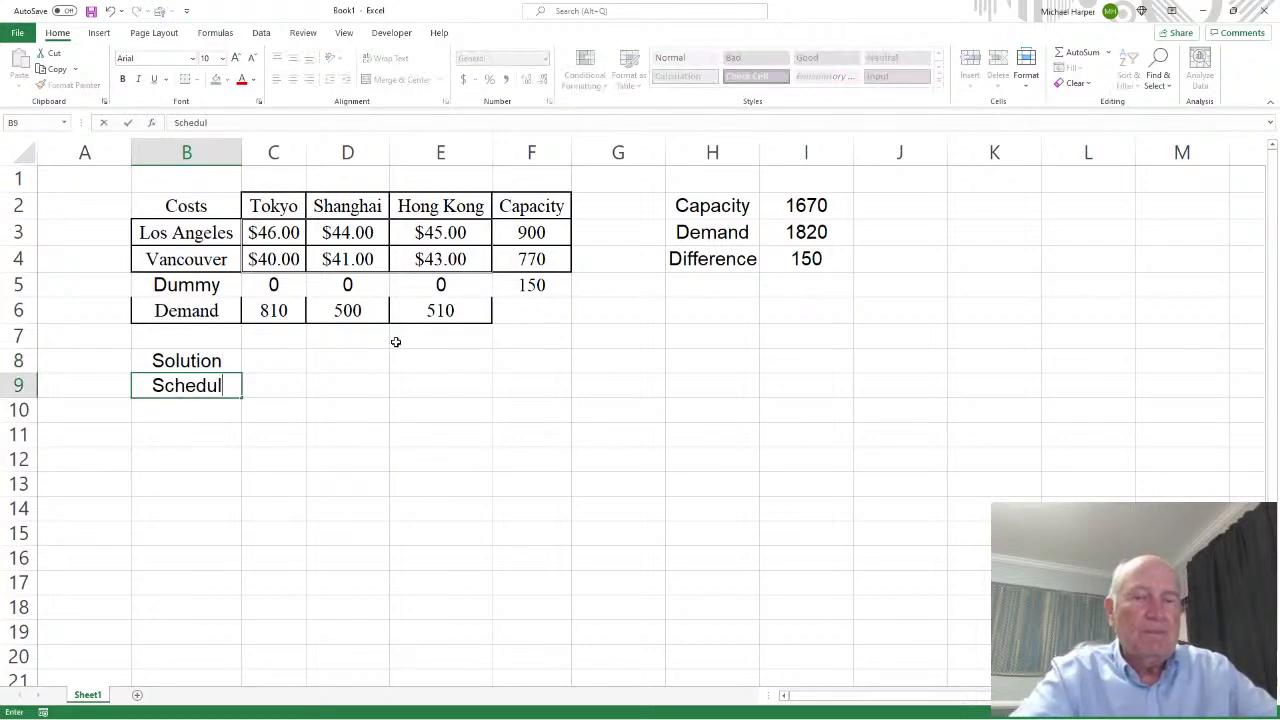
type("e")
key("Tab")
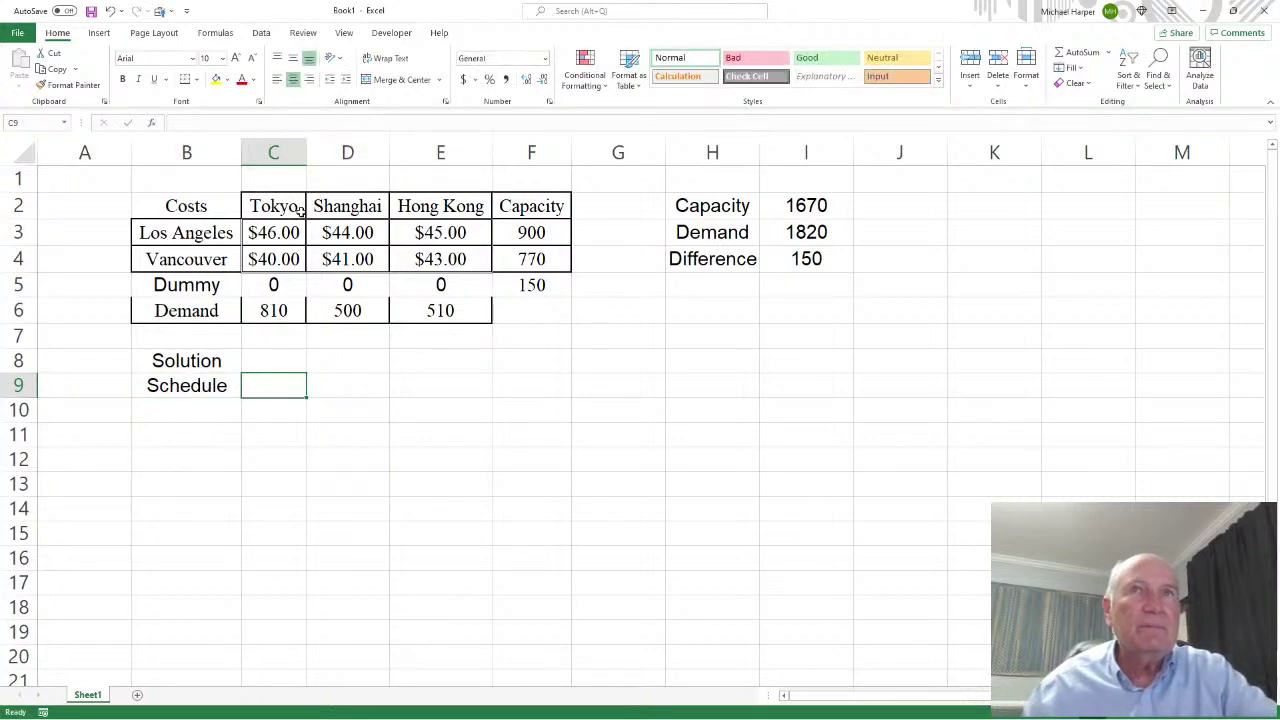
Step: Copy the destination names C2:E2 into C9:E9 as the schedule's column headings
left_click_drag(300, 208, 418, 210)
key("ctrl+c")
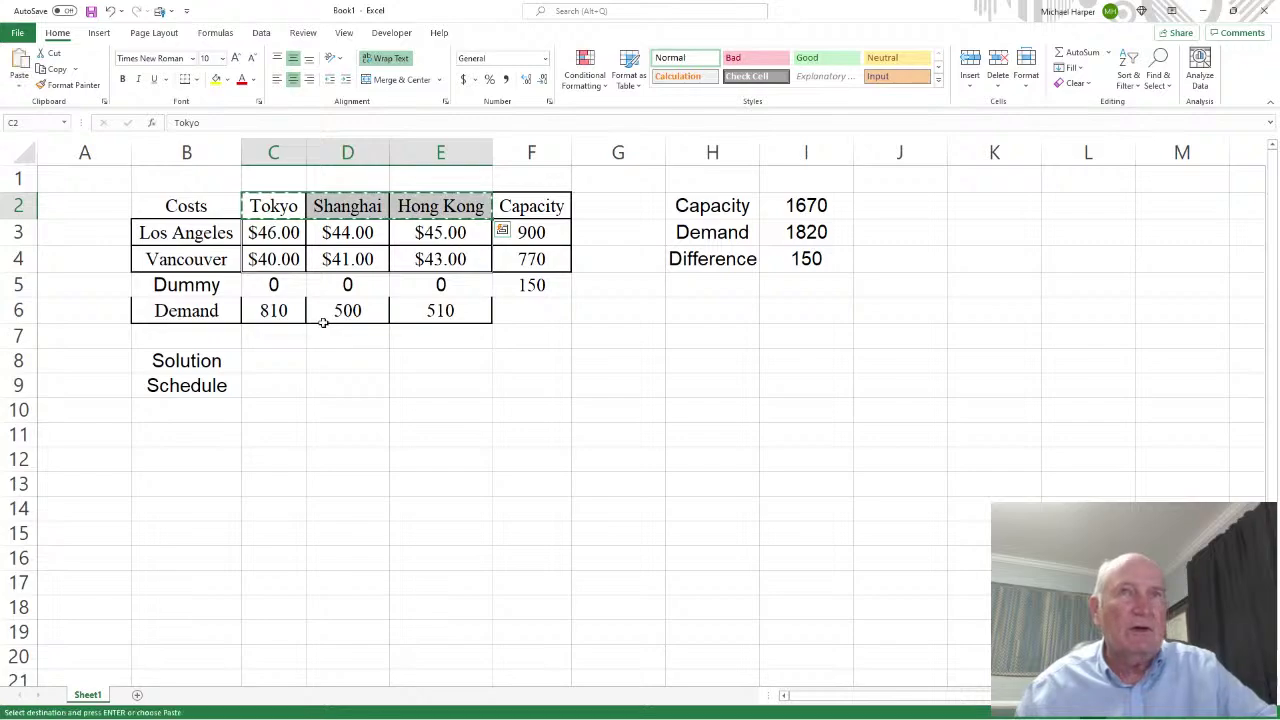
left_click(271, 389)
key("ctrl+v")
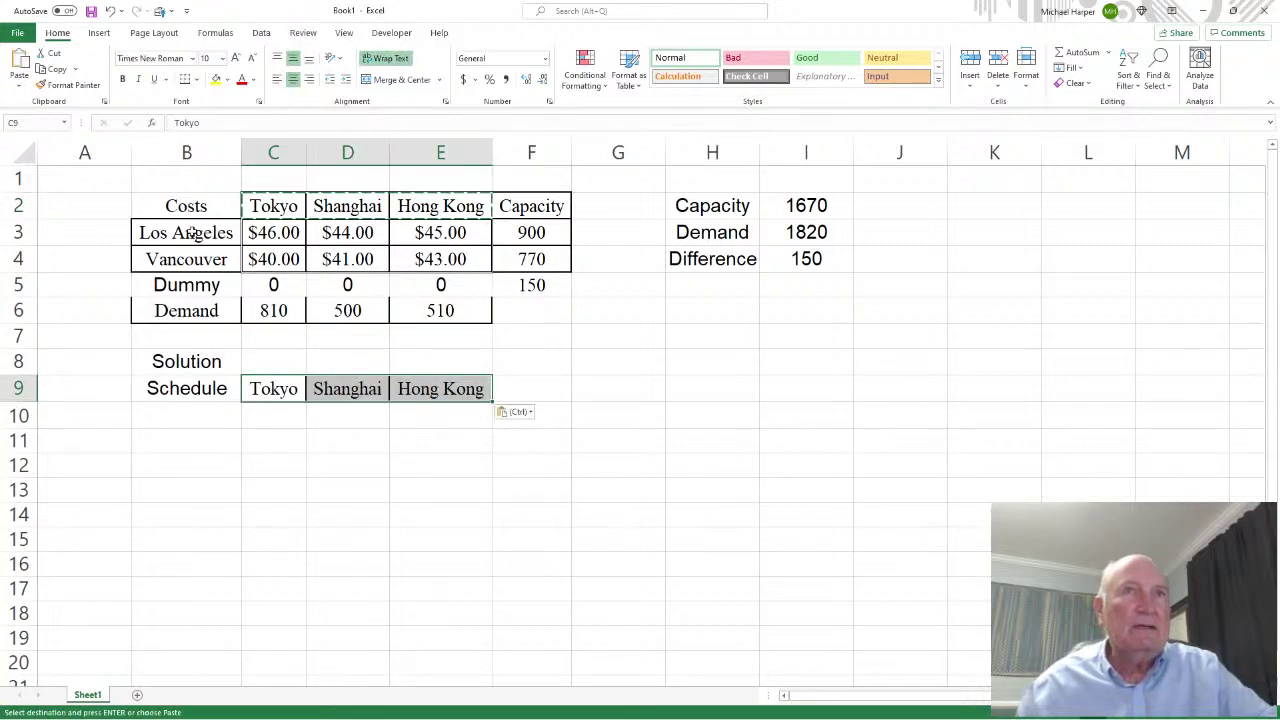
Step: Copy the source names B3:B5, including Dummy, into B10:B12 as the schedule's row labels
left_click_drag(185, 232, 190, 285)
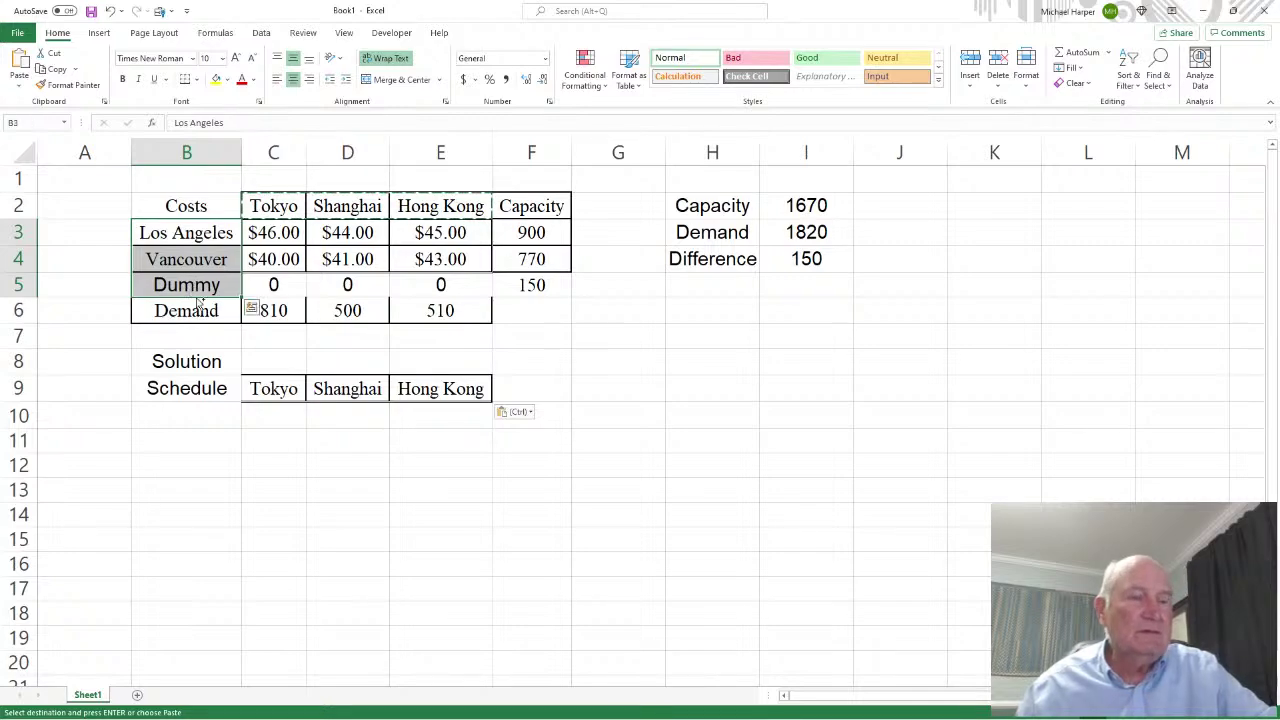
key("ctrl+c")
left_click(186, 410)
key("ctrl+v")
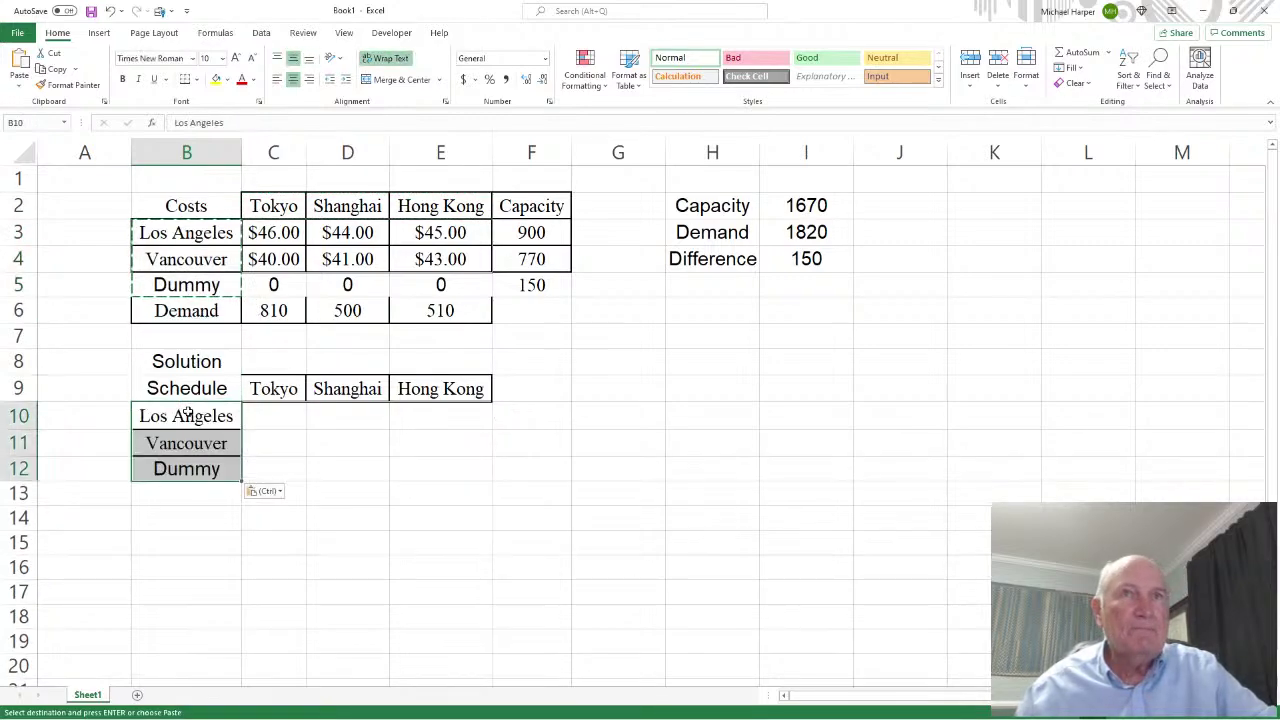
Step: Label the schedule's totals column "Shipped" in F9 and its totals row "Received" in B13
left_click(541, 385)
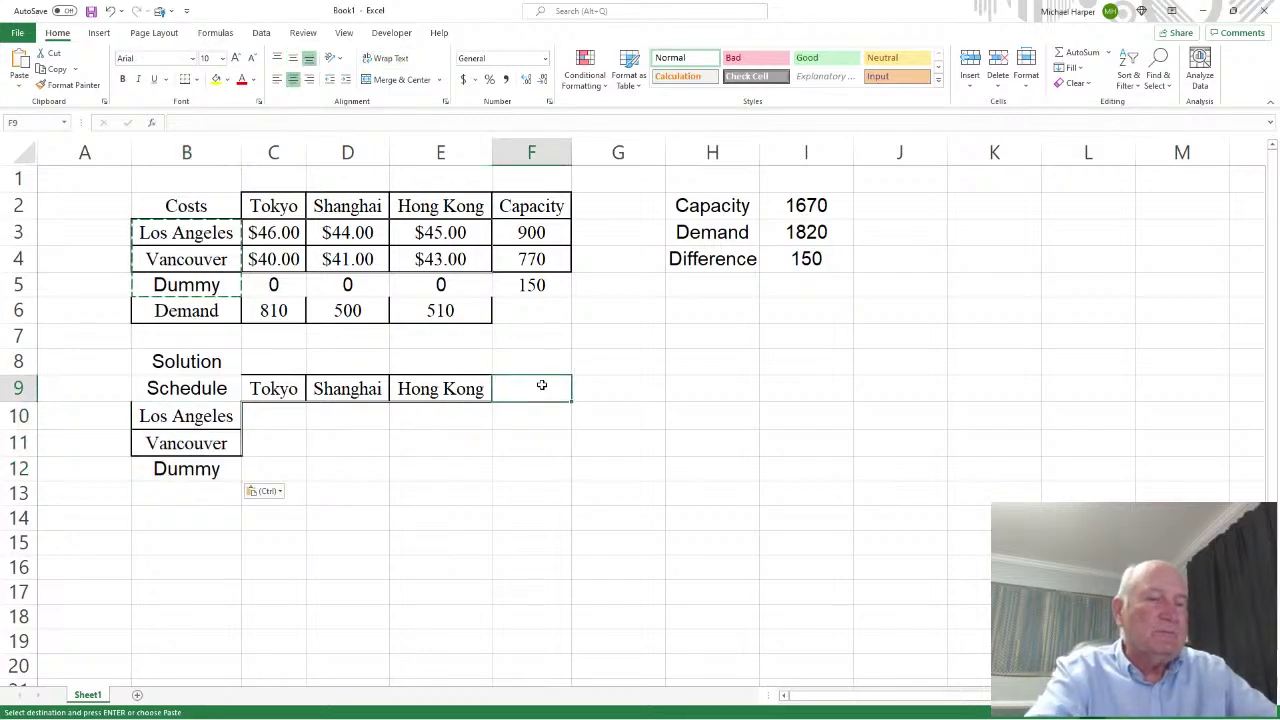
type("Shipped")
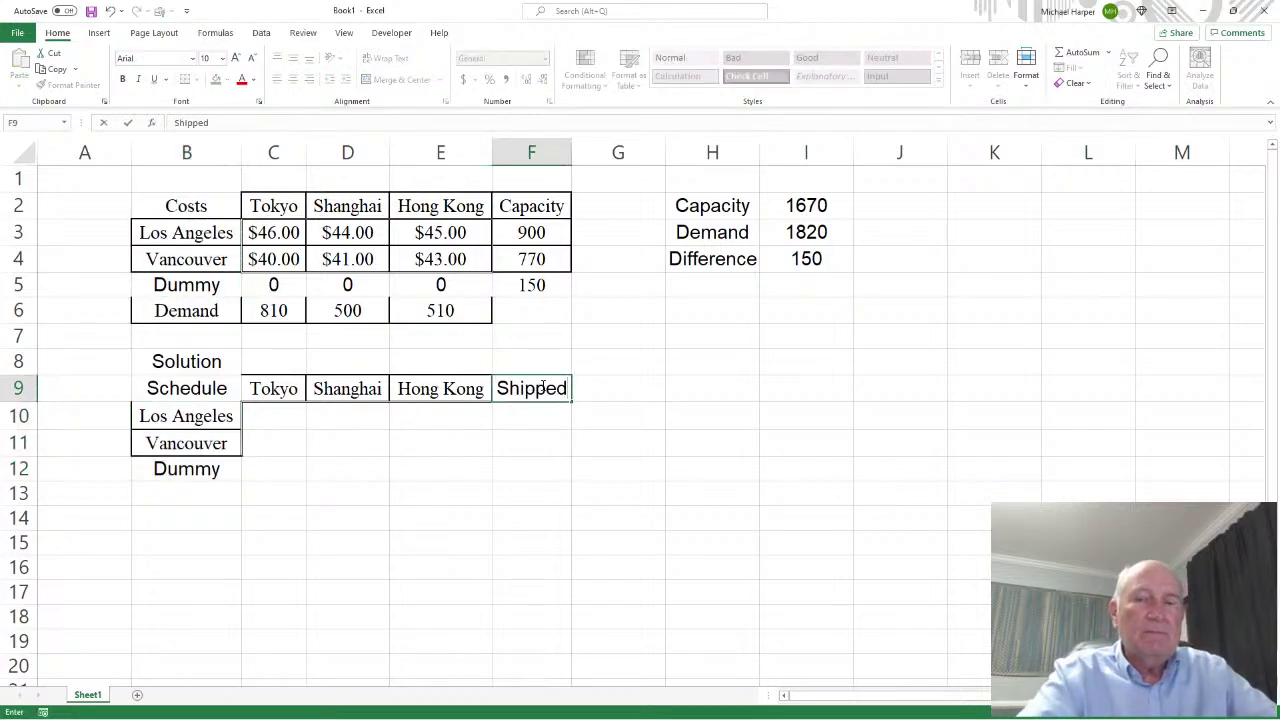
key("Return")
key("Left")
key("Left")
key("Left")
key("Left")
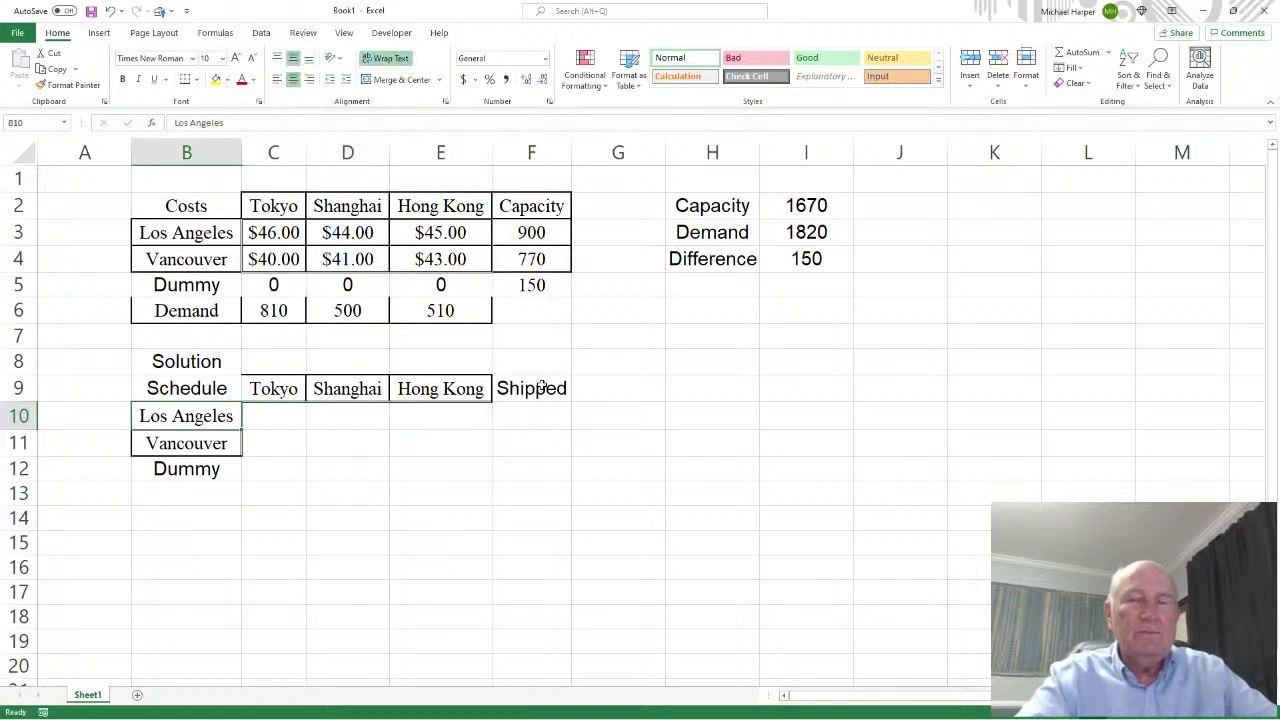
key("Down")
key("Down")
key("Down")
type("R")
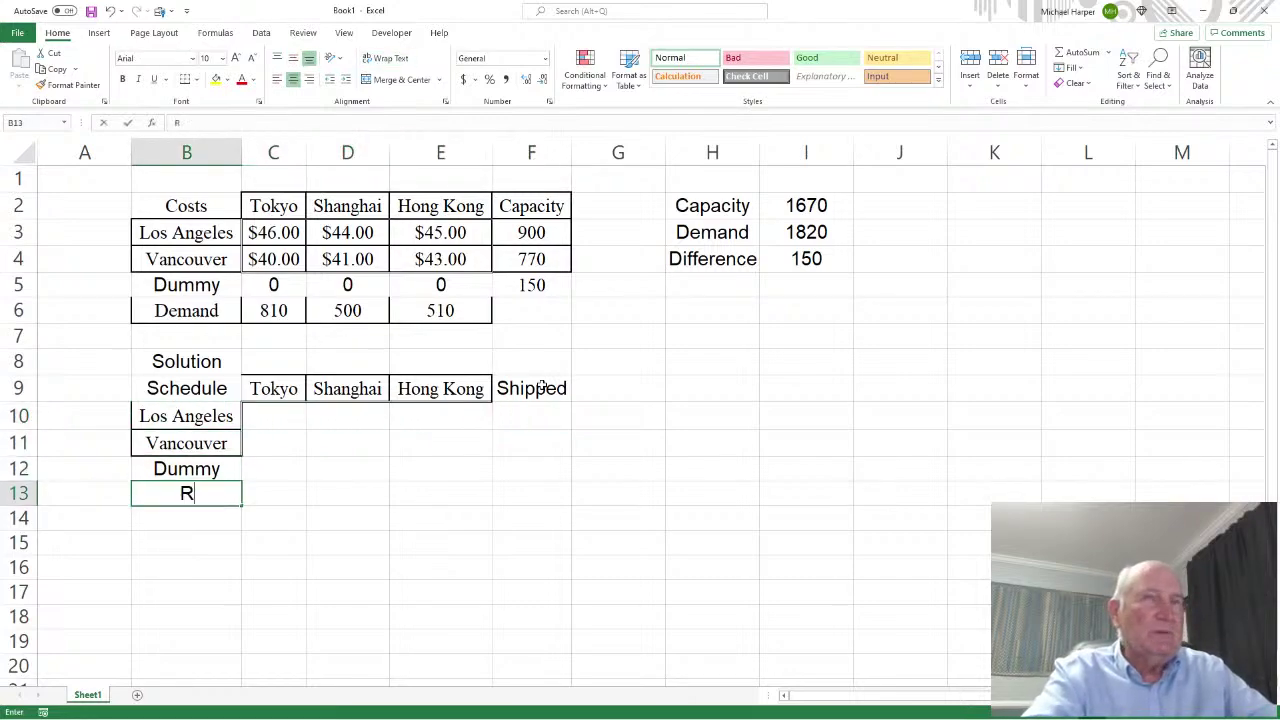
type("eceived")
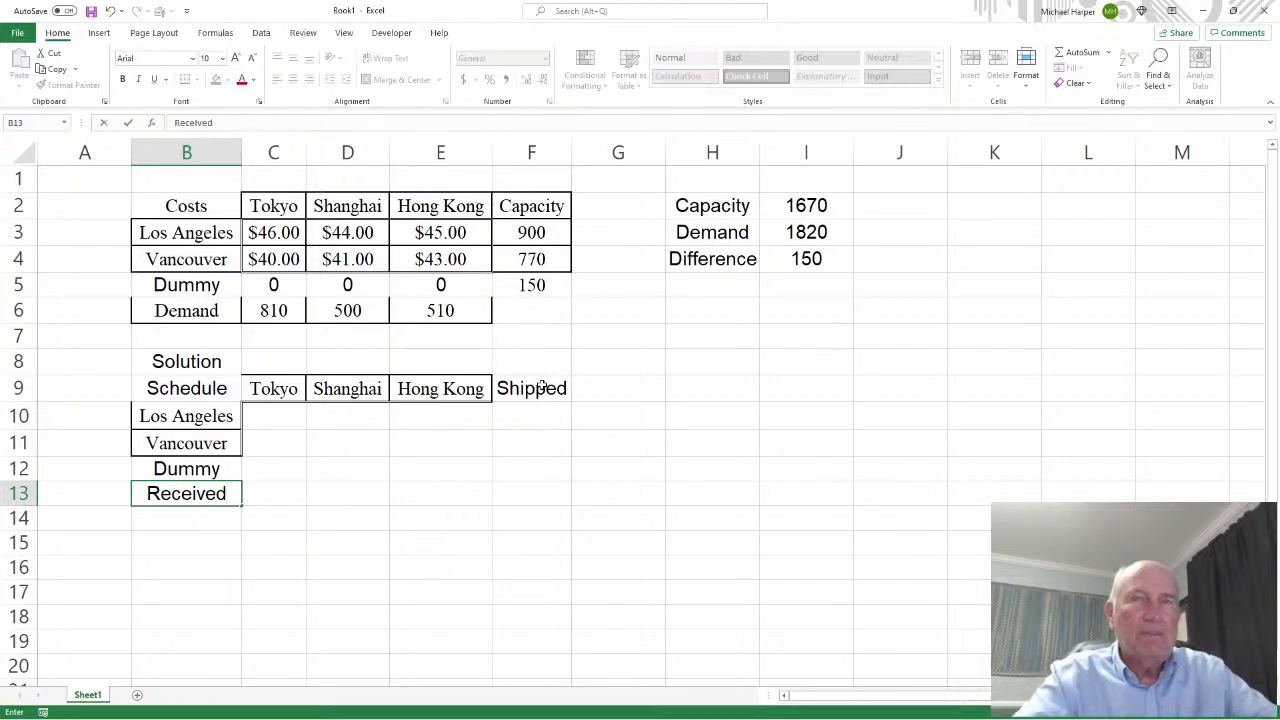
key("Tab")
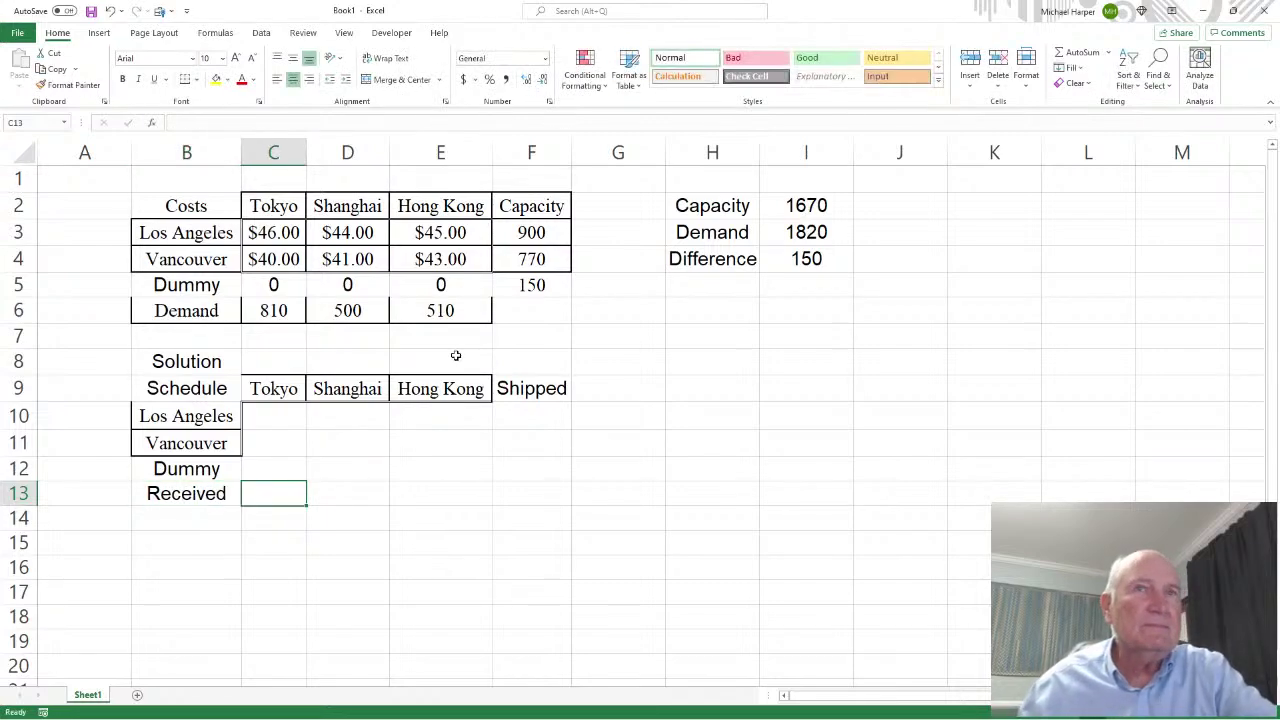
Step: Remove all borders from the solution schedule table in B9:F13
left_click_drag(268, 407, 449, 440)
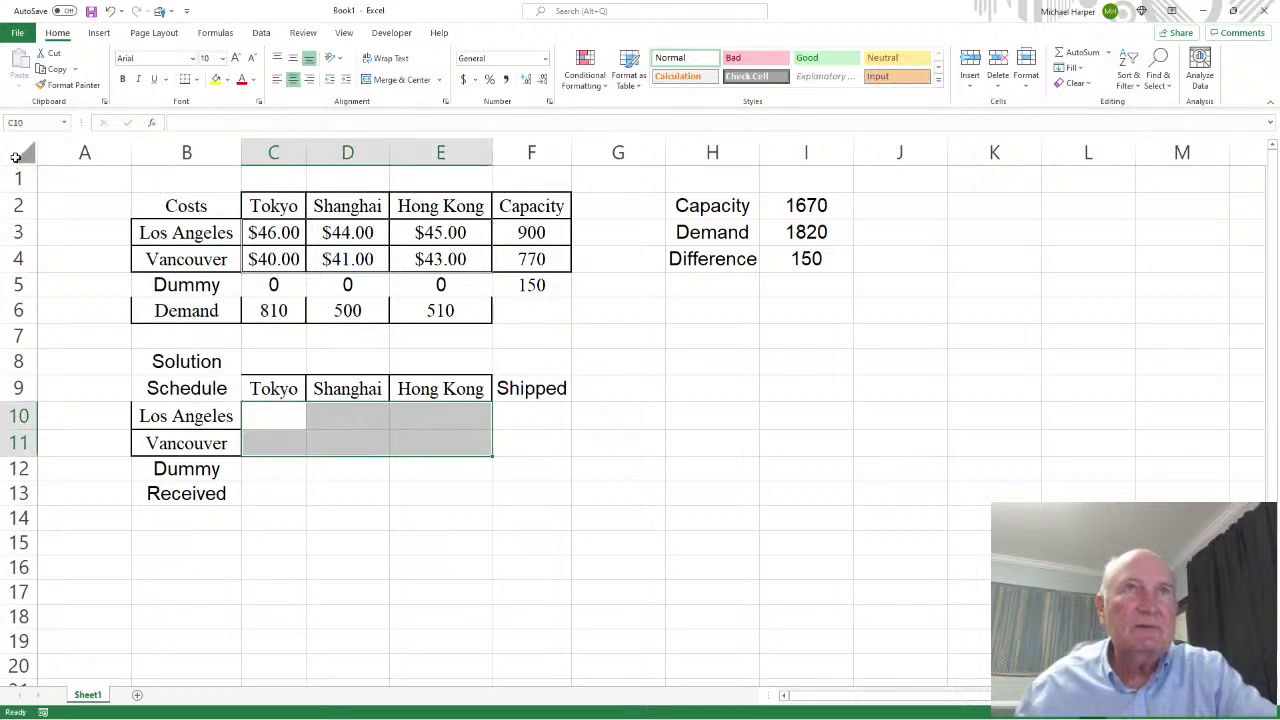
left_click_drag(190, 386, 526, 494)
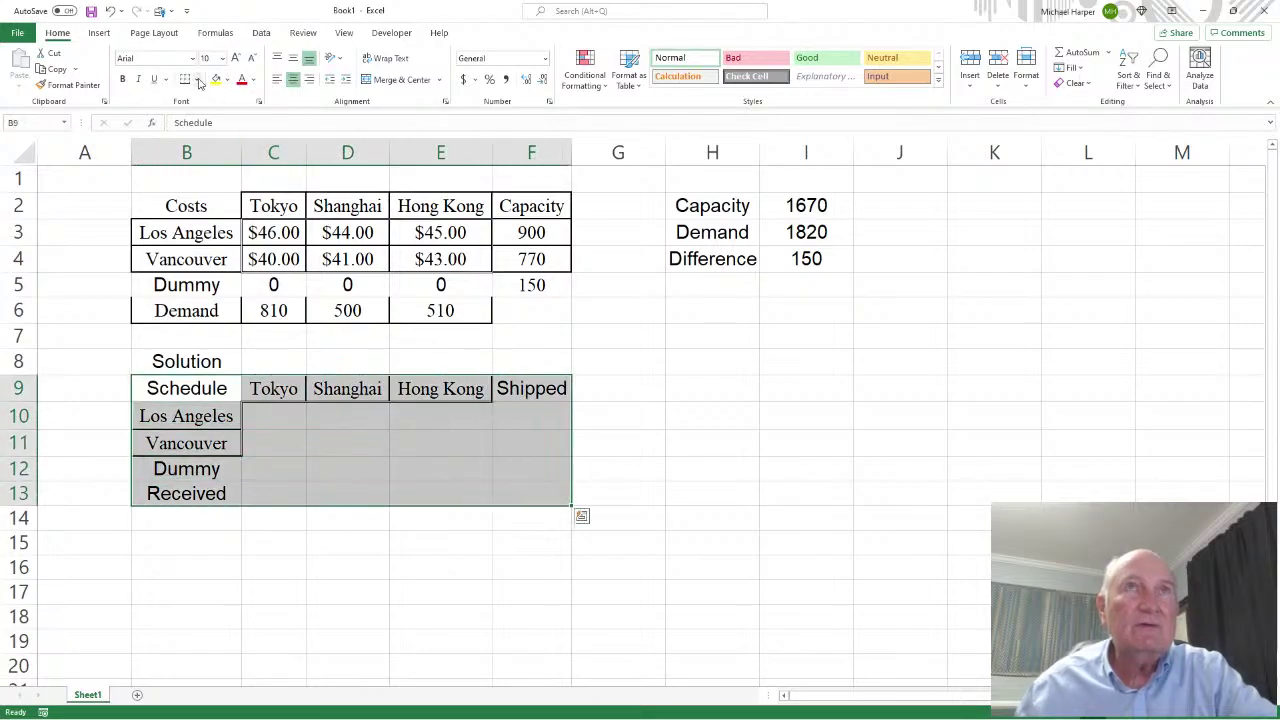
left_click(199, 80)
left_click(222, 198)
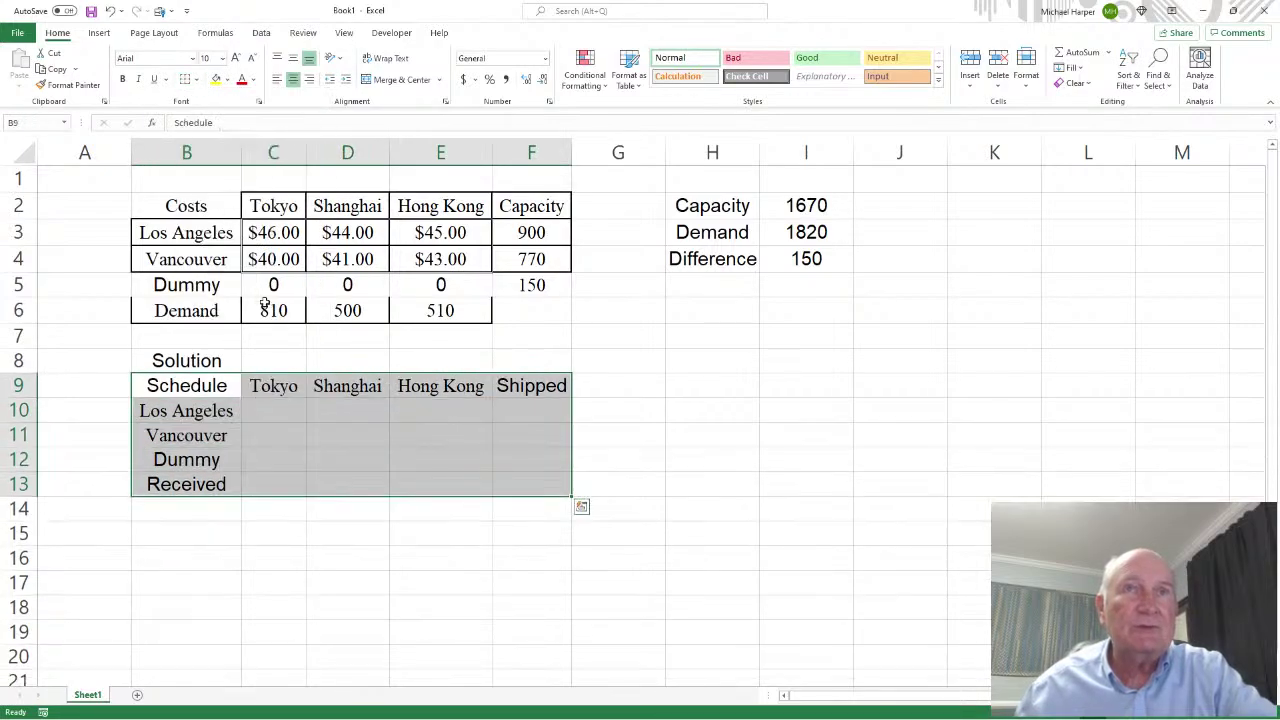
left_click(298, 430)
Step: Give the shipment cells C10:E12 a thick outside border and a light gray fill
left_click_drag(274, 410, 462, 455)
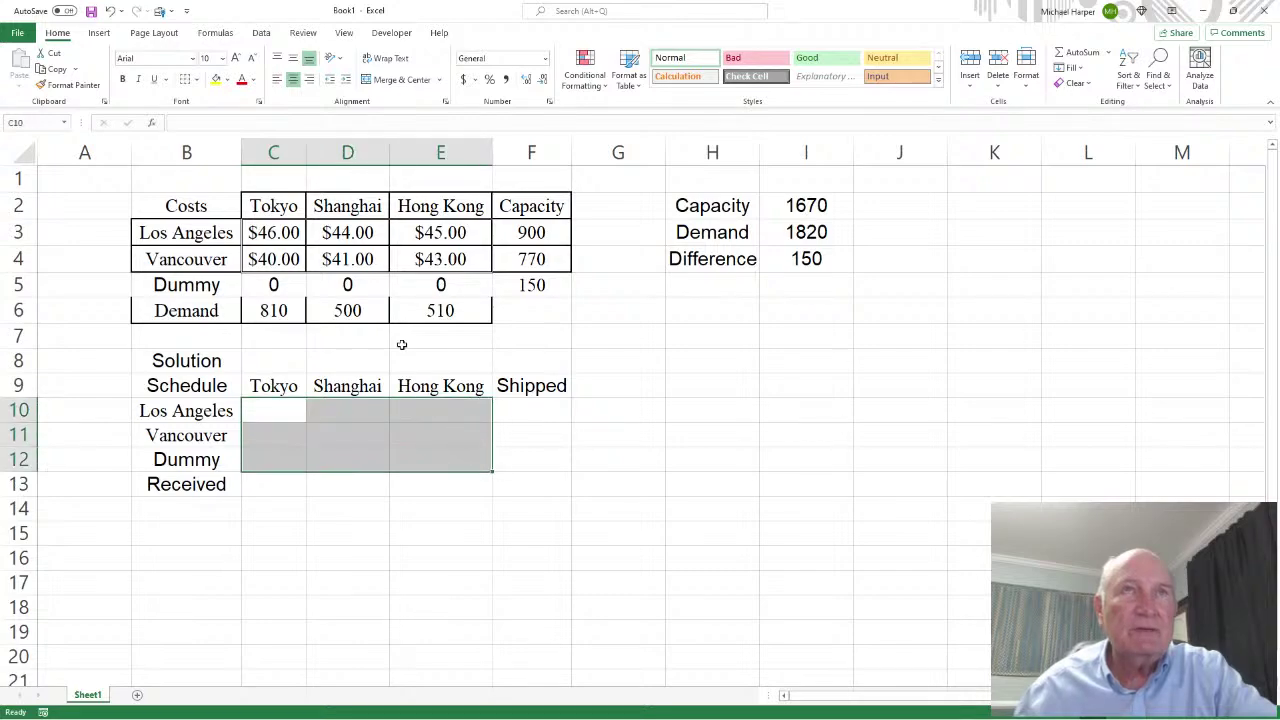
left_click(199, 80)
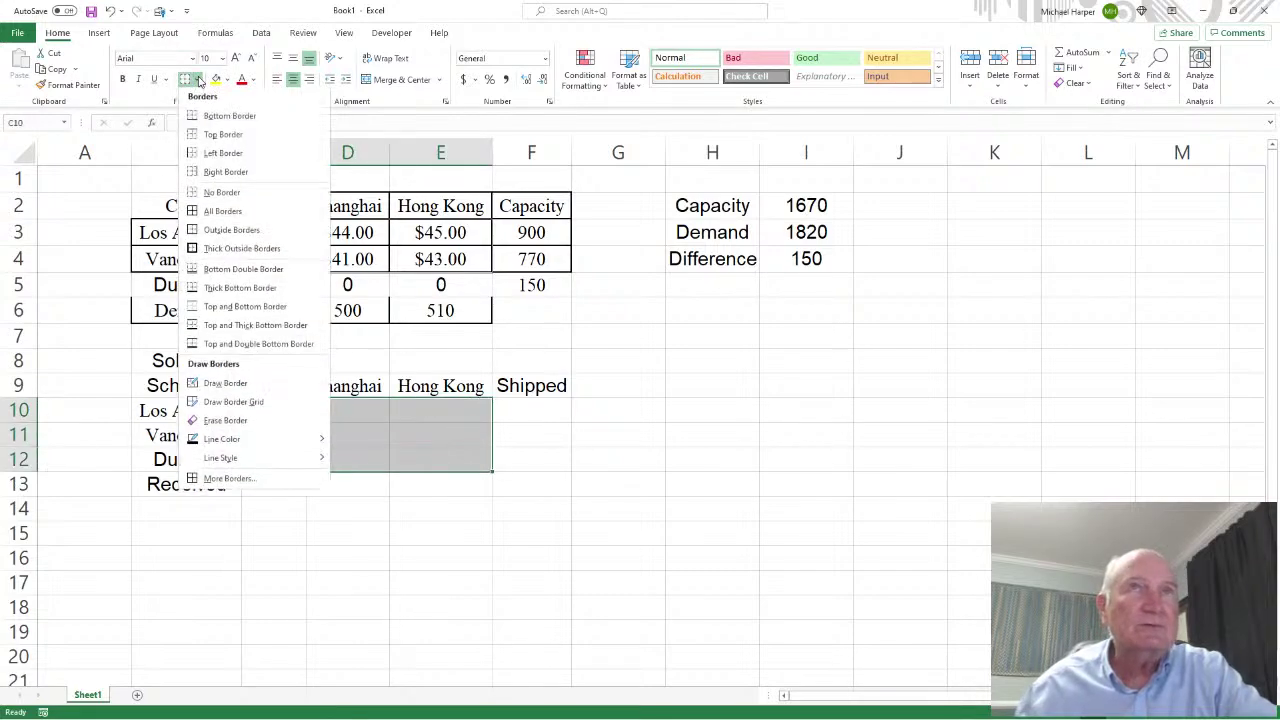
left_click(225, 252)
left_click(228, 80)
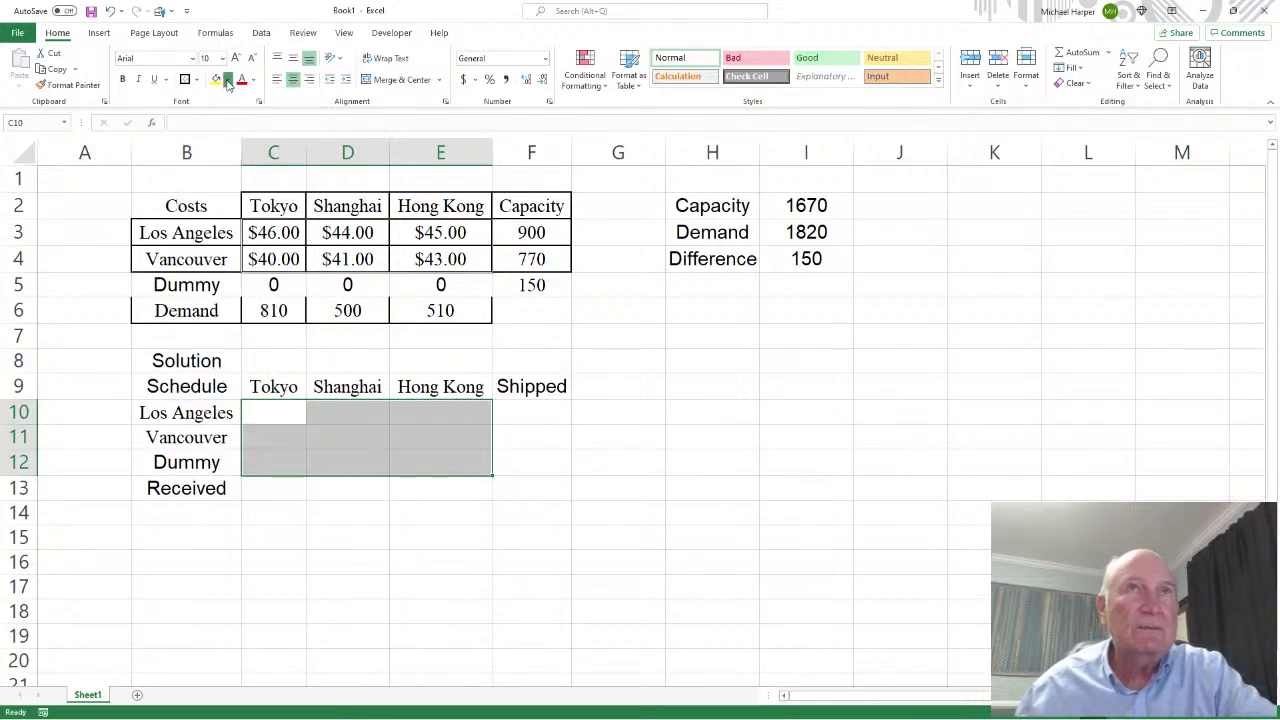
left_click(218, 146)
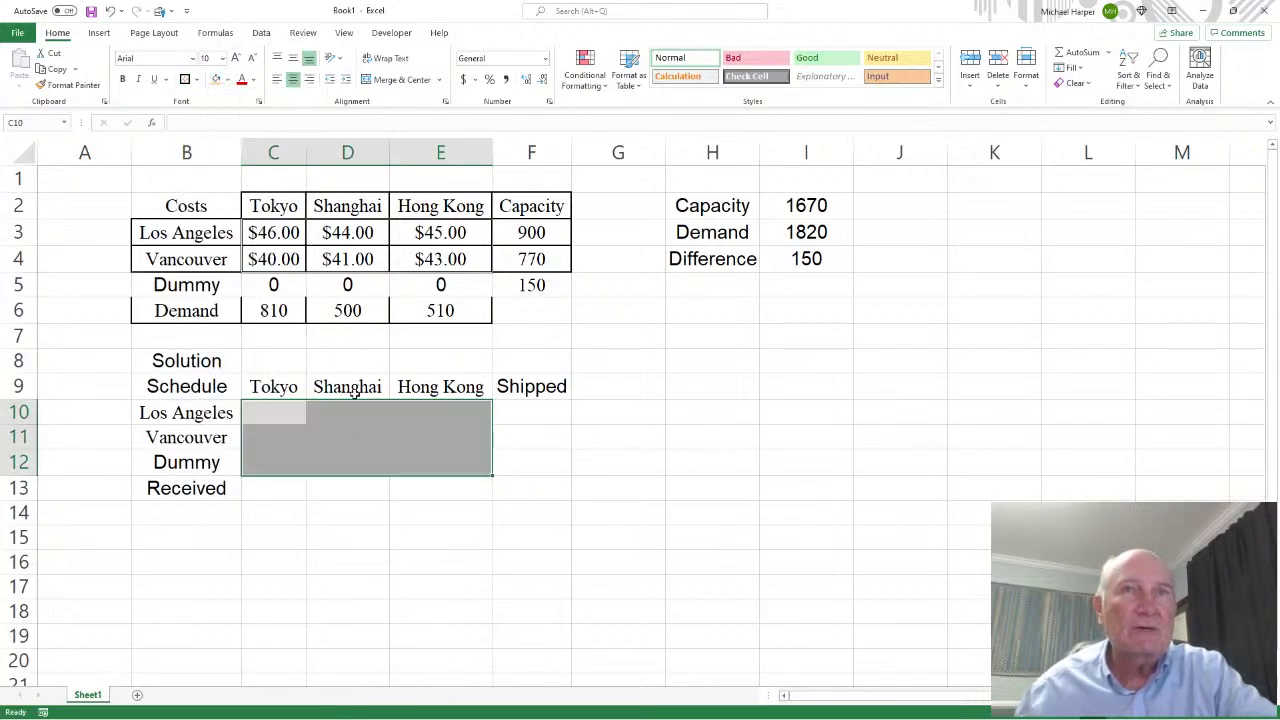
left_click(312, 494)
Step: Total the Los Angeles shipments in F10 with =SUM(C10:E10) and fill the formula down to F12
left_click(533, 409)
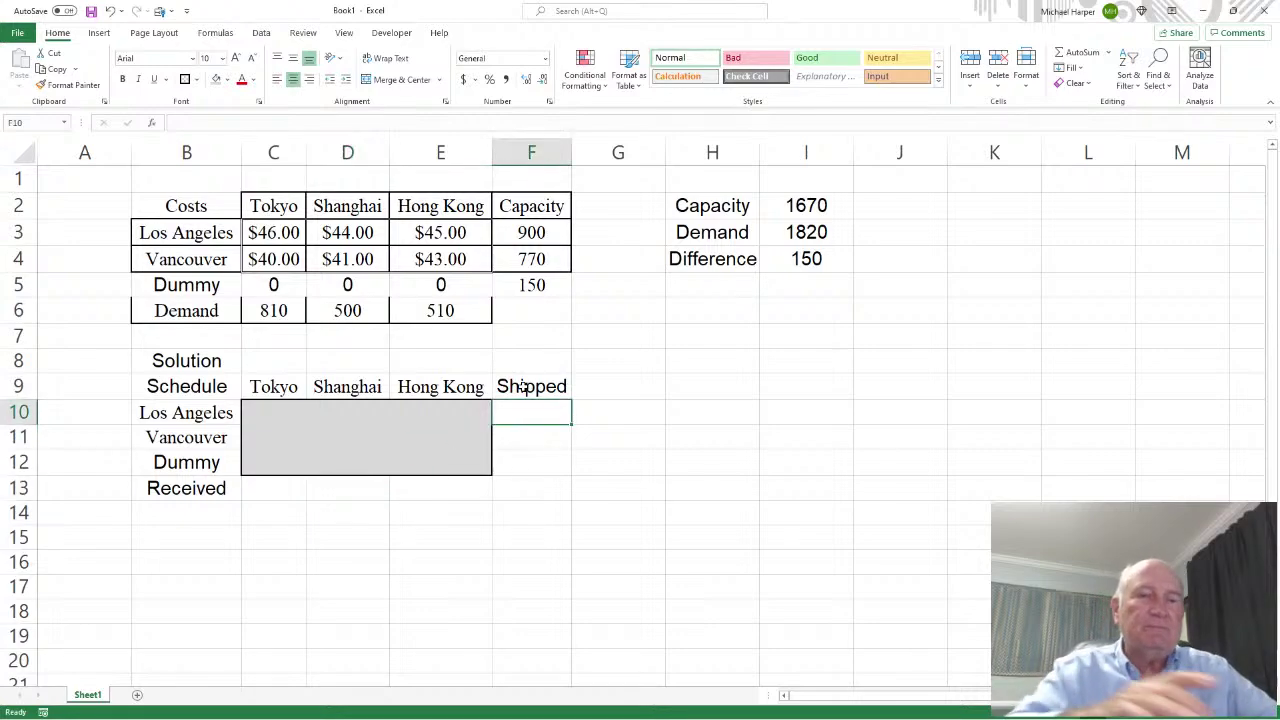
type("=sum(")
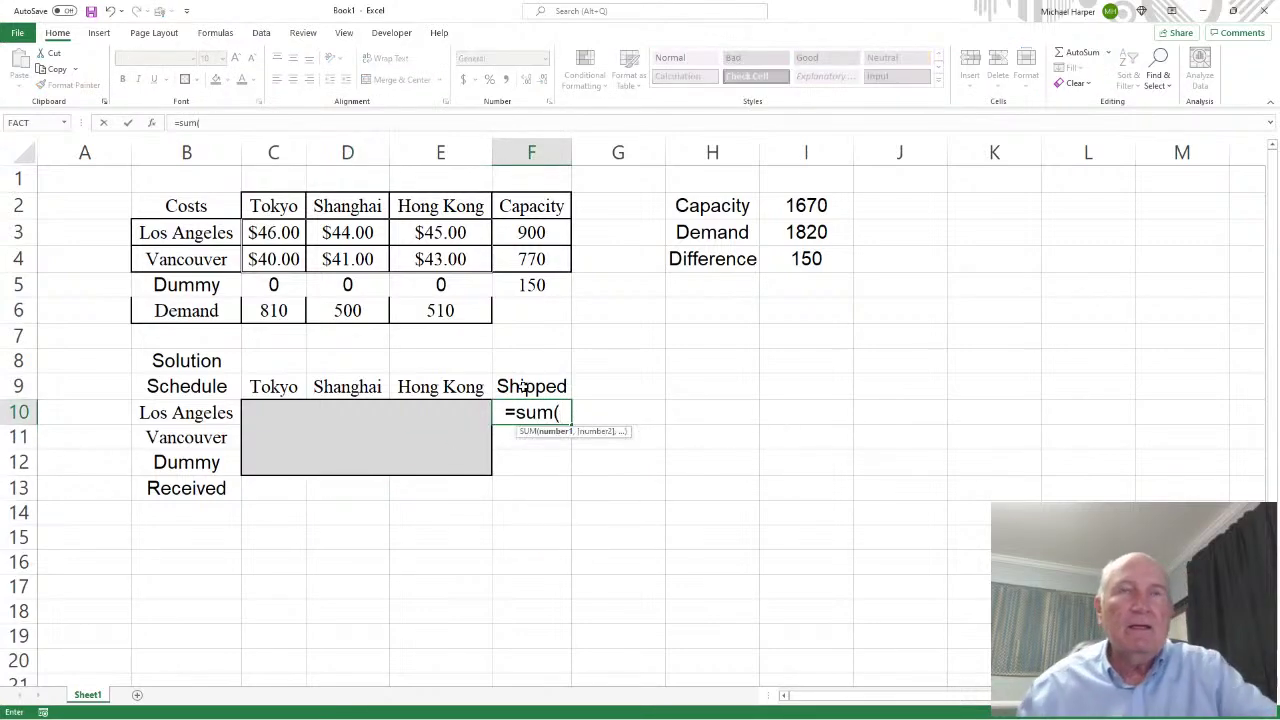
left_click_drag(274, 415, 440, 413)
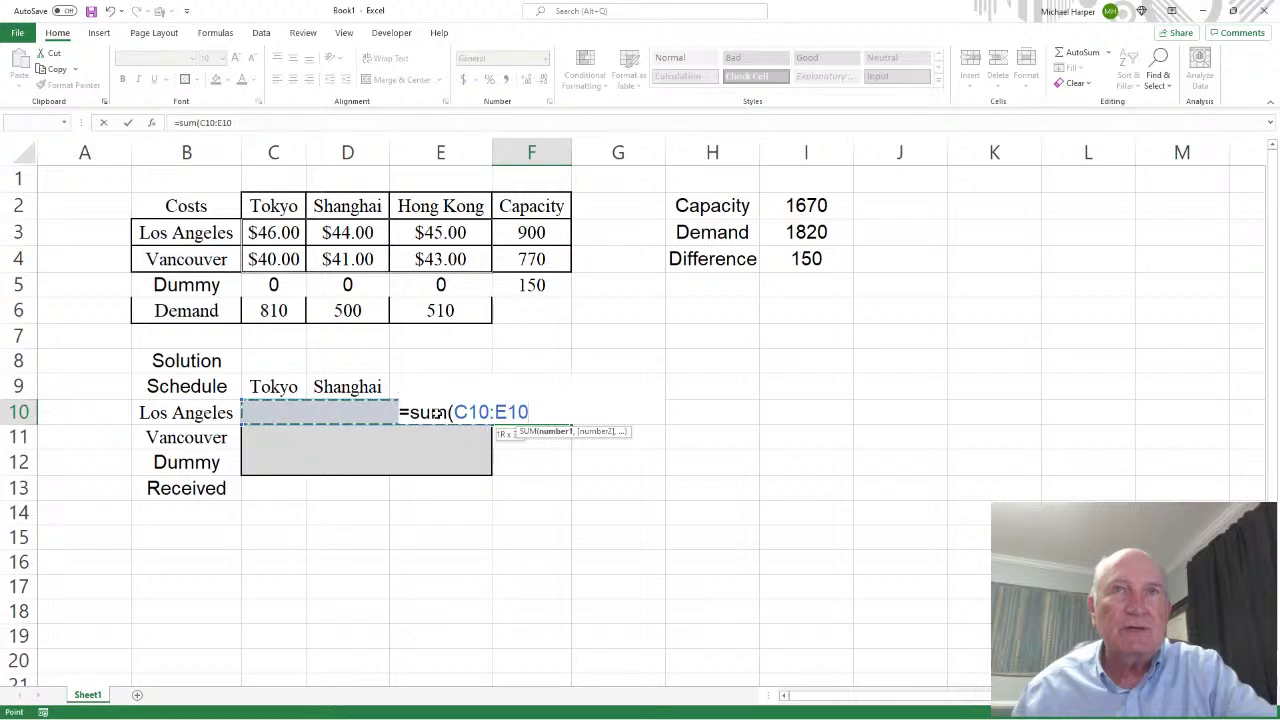
key("Return")
left_click(531, 410)
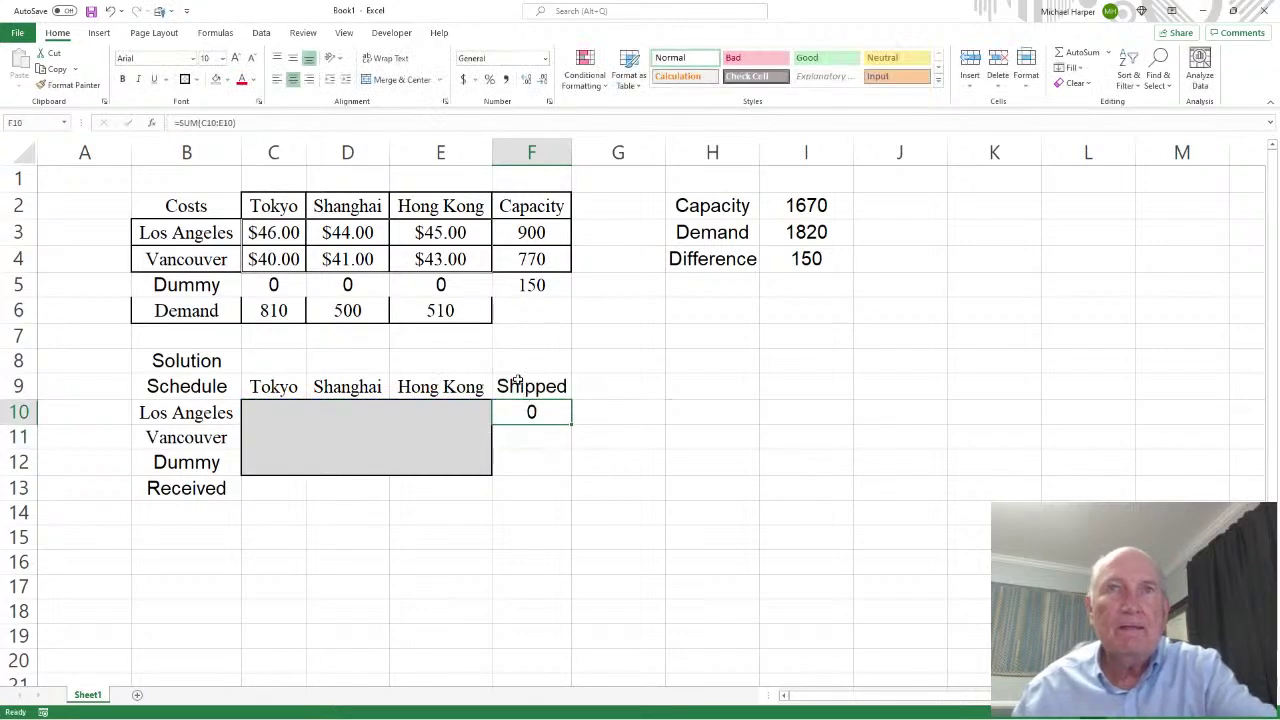
left_click(273, 122)
key("Return")
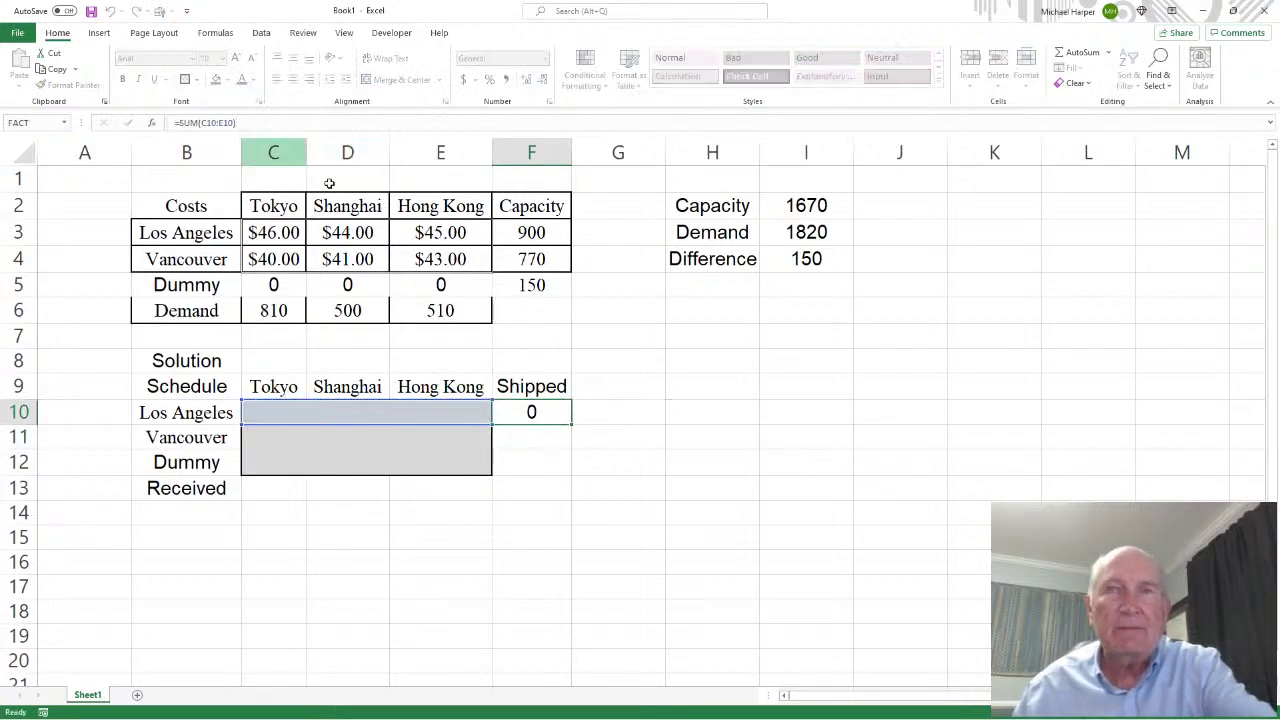
left_click(551, 418)
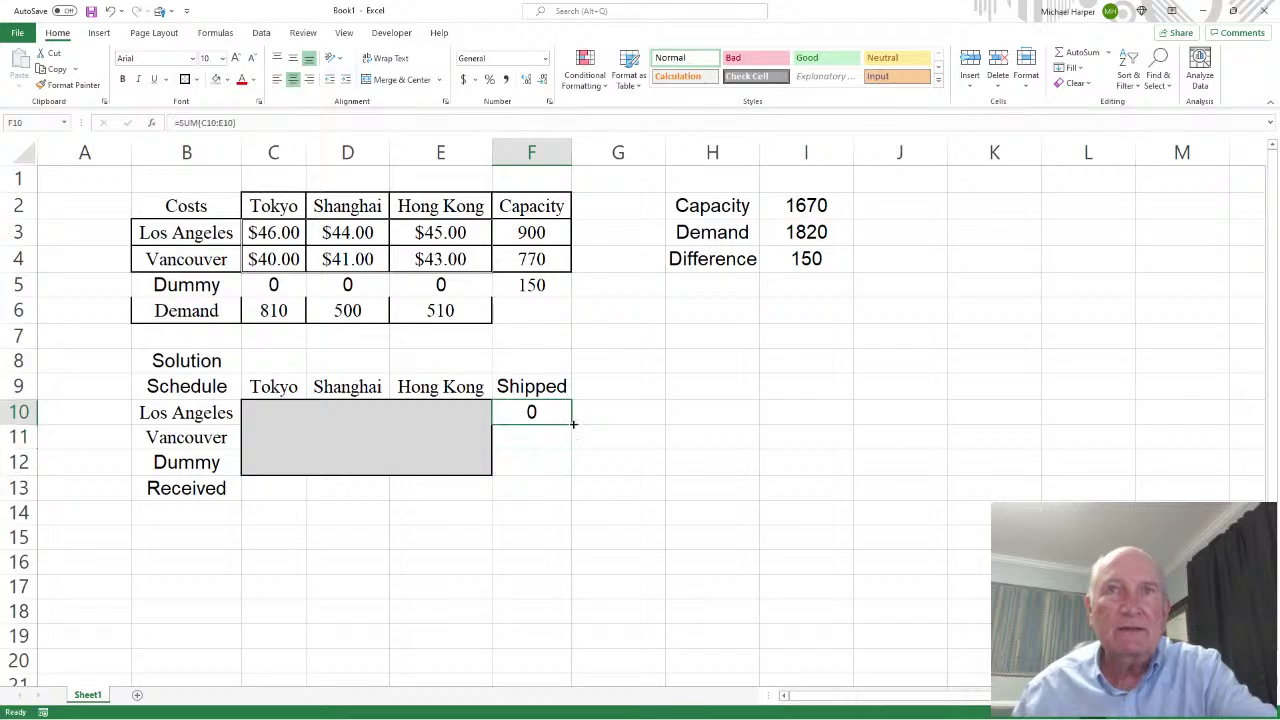
left_click_drag(573, 424, 562, 474)
Step: Total the Tokyo shipments in C13 with =SUM(C10:C12) and fill the formula across to E13
left_click(271, 483)
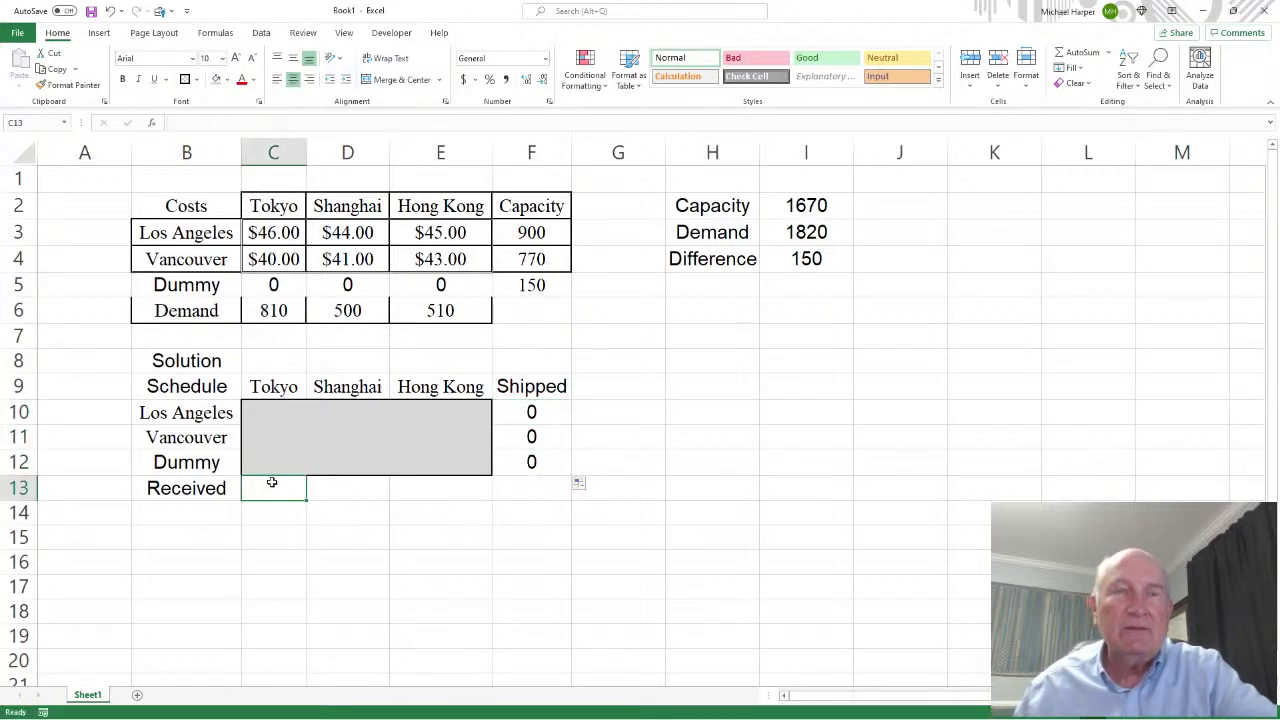
type("=su")
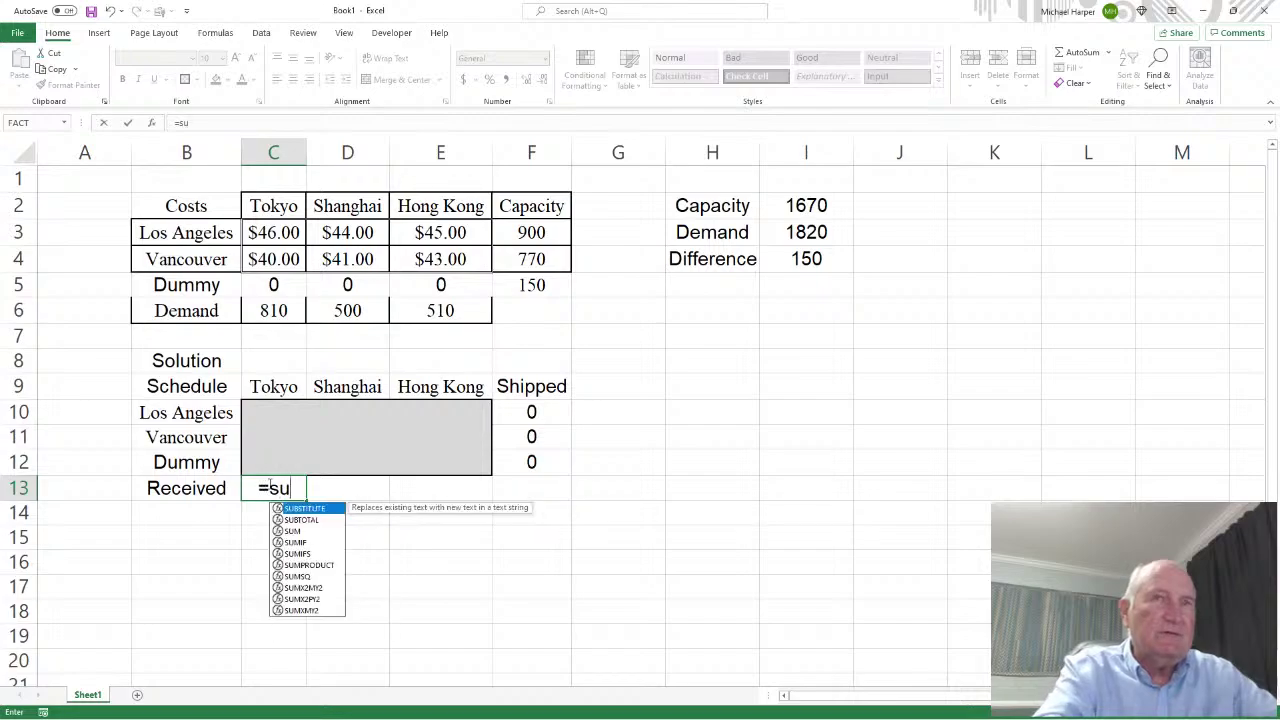
type("m(")
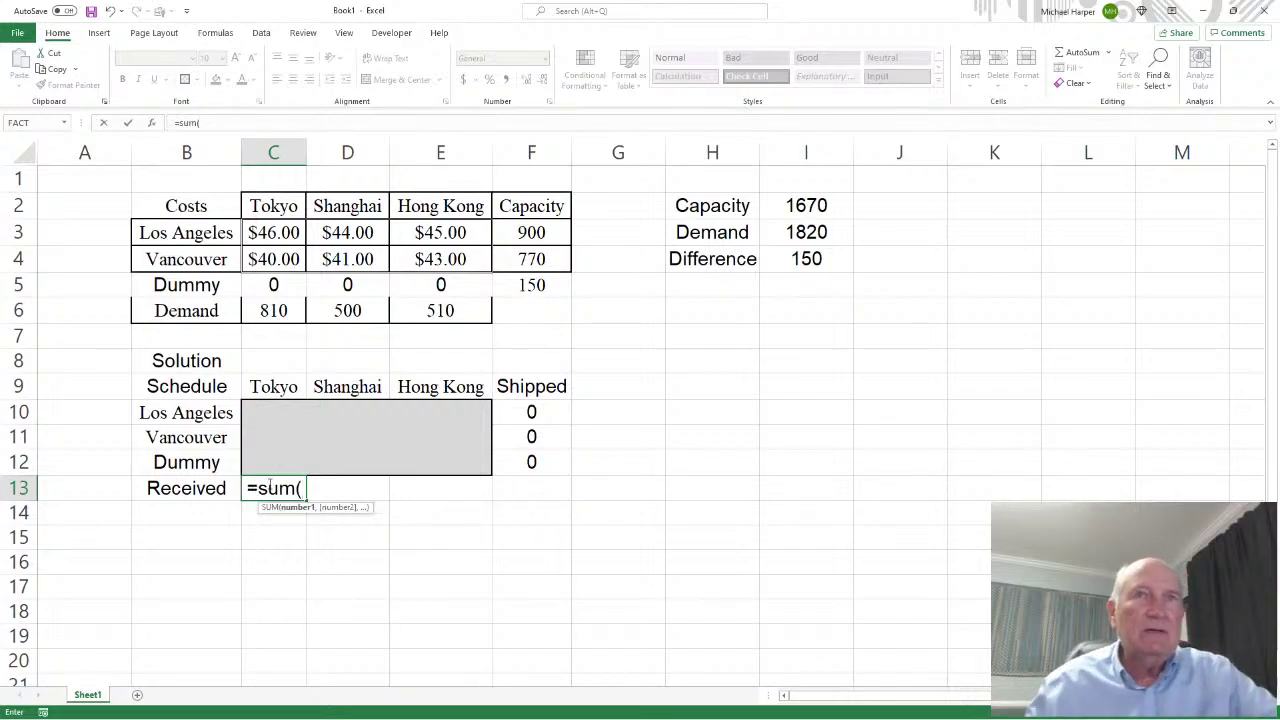
left_click_drag(276, 412, 277, 455)
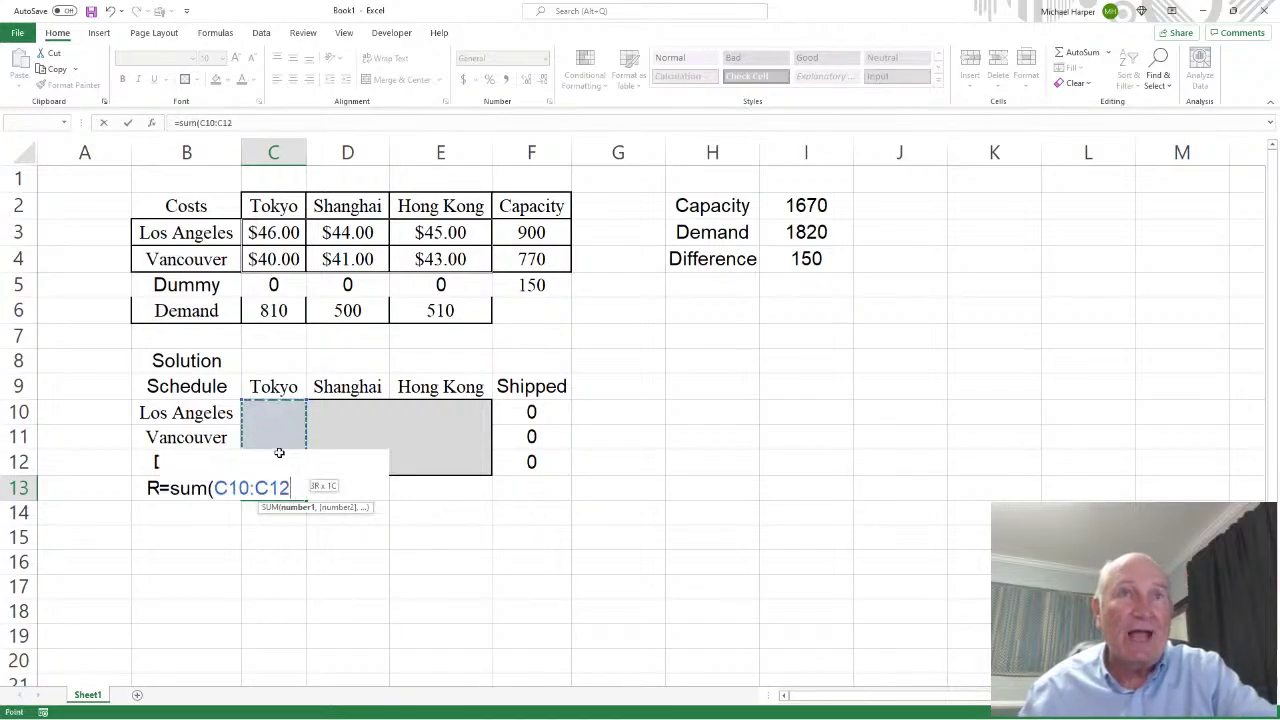
type(")")
key("Return")
left_click(280, 487)
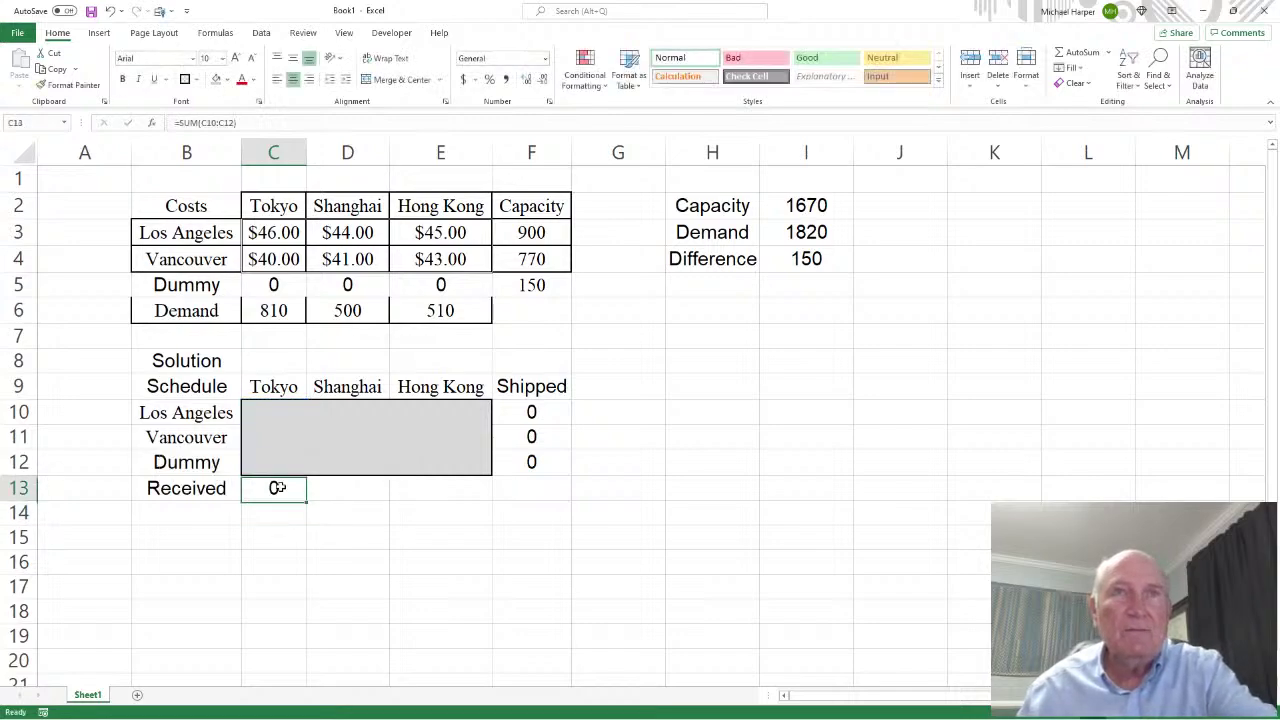
left_click(254, 121)
key("Return")
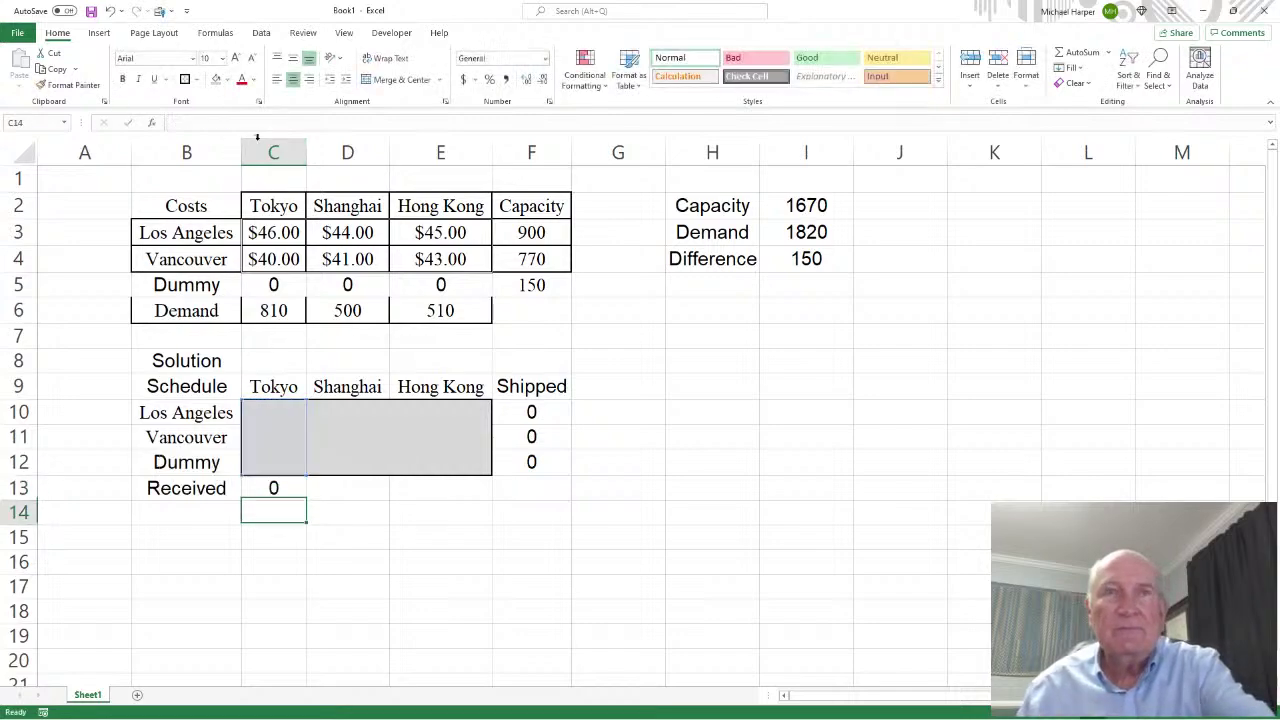
left_click(188, 465)
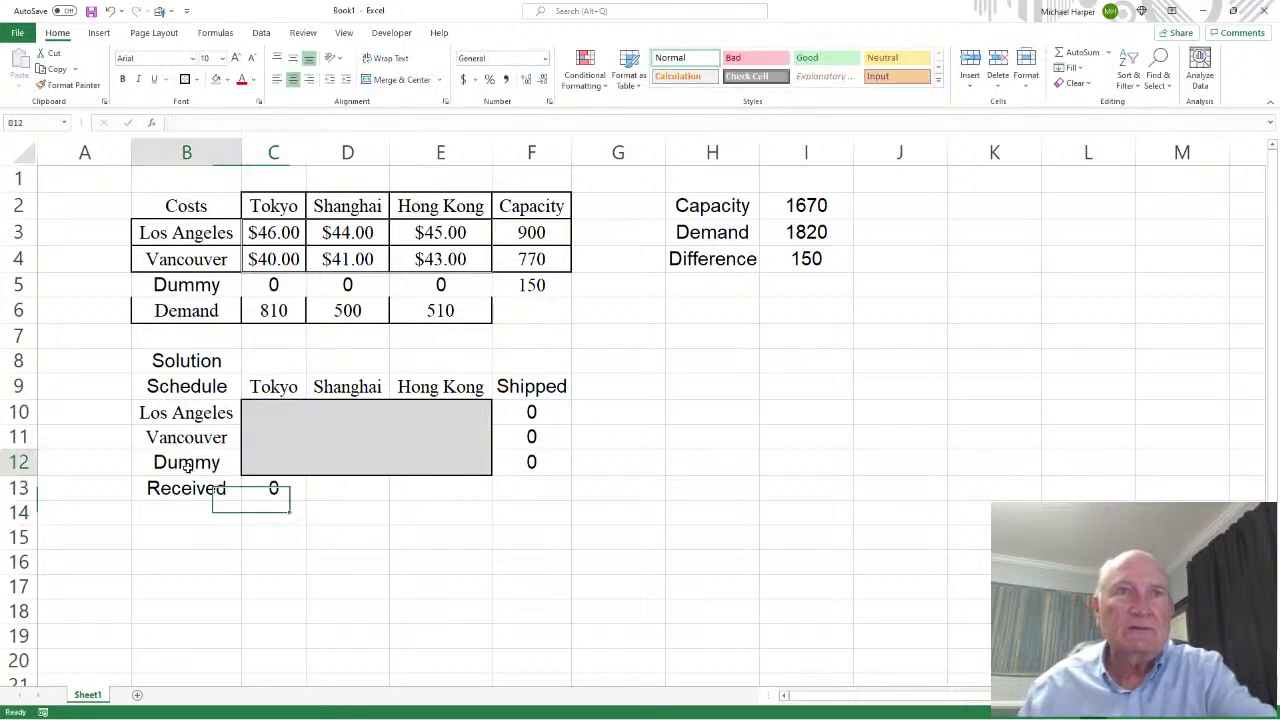
left_click(282, 492)
left_click_drag(307, 502, 480, 497)
Step: Calculate the total shipping cost in F13 with =SUMPRODUCT(C3:E5,C10:E12)
left_click(535, 485)
type("=")
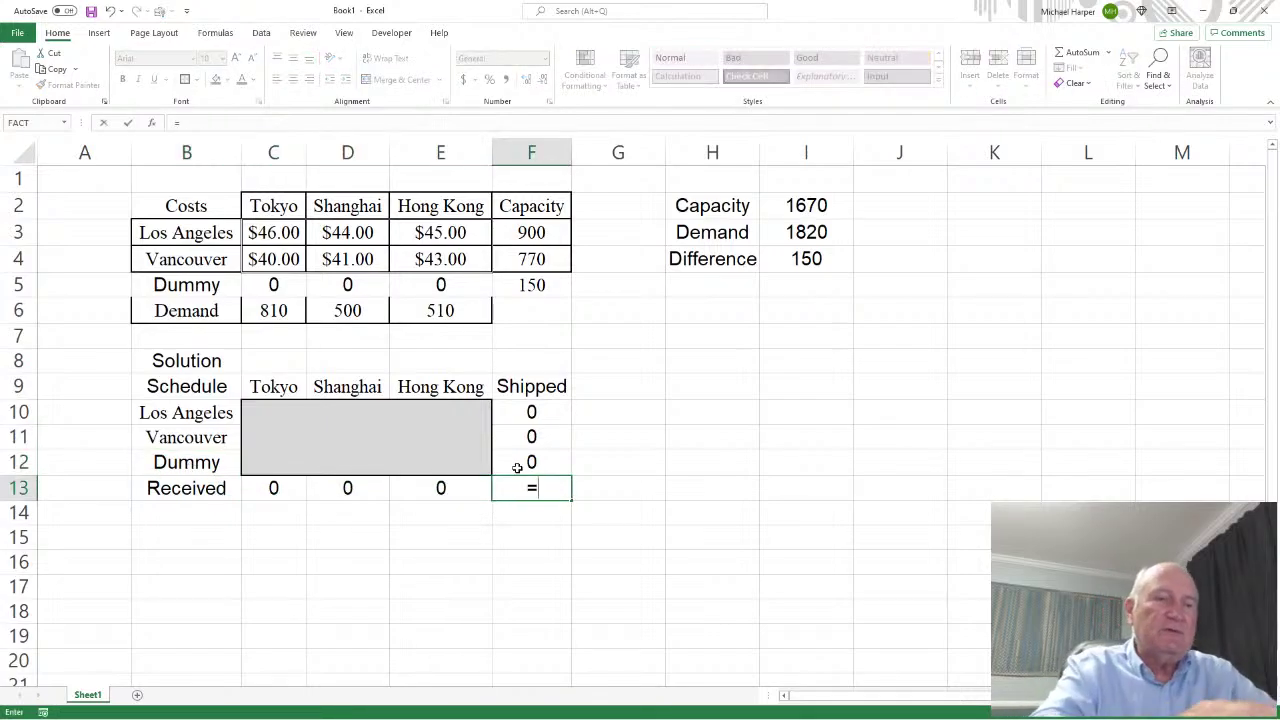
type("sumproduct")
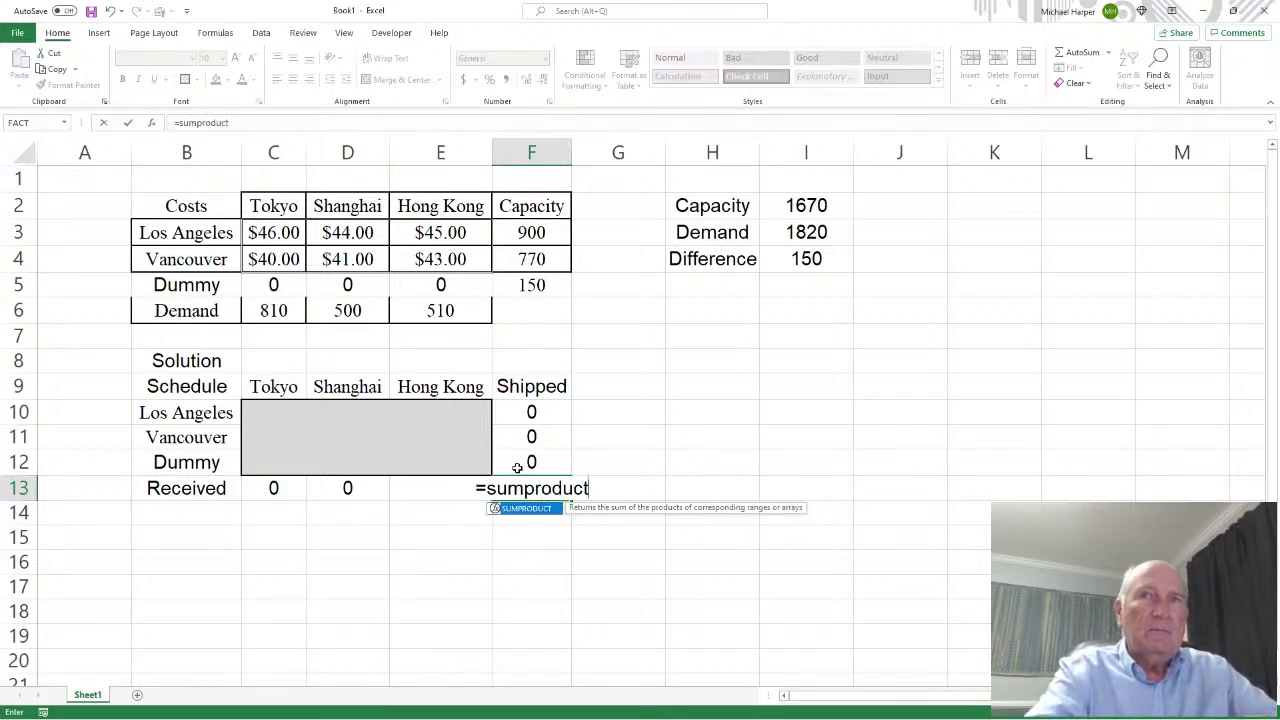
type("(")
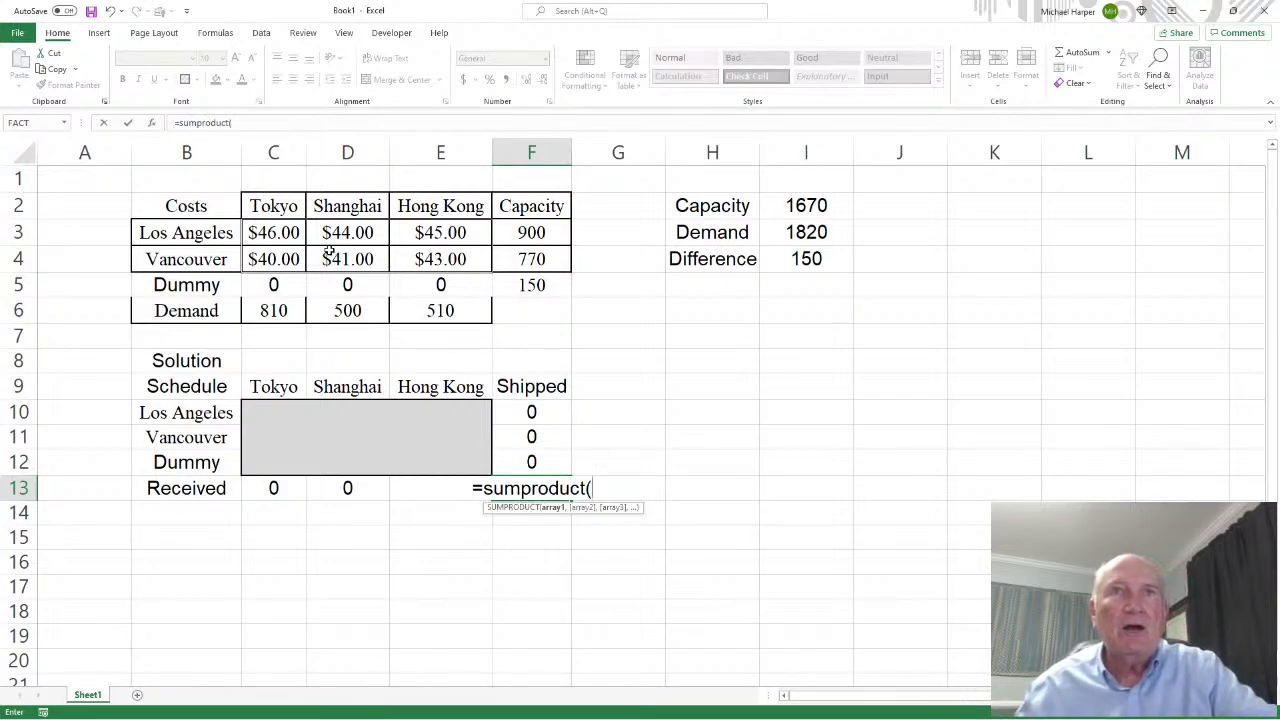
left_click_drag(285, 237, 451, 284)
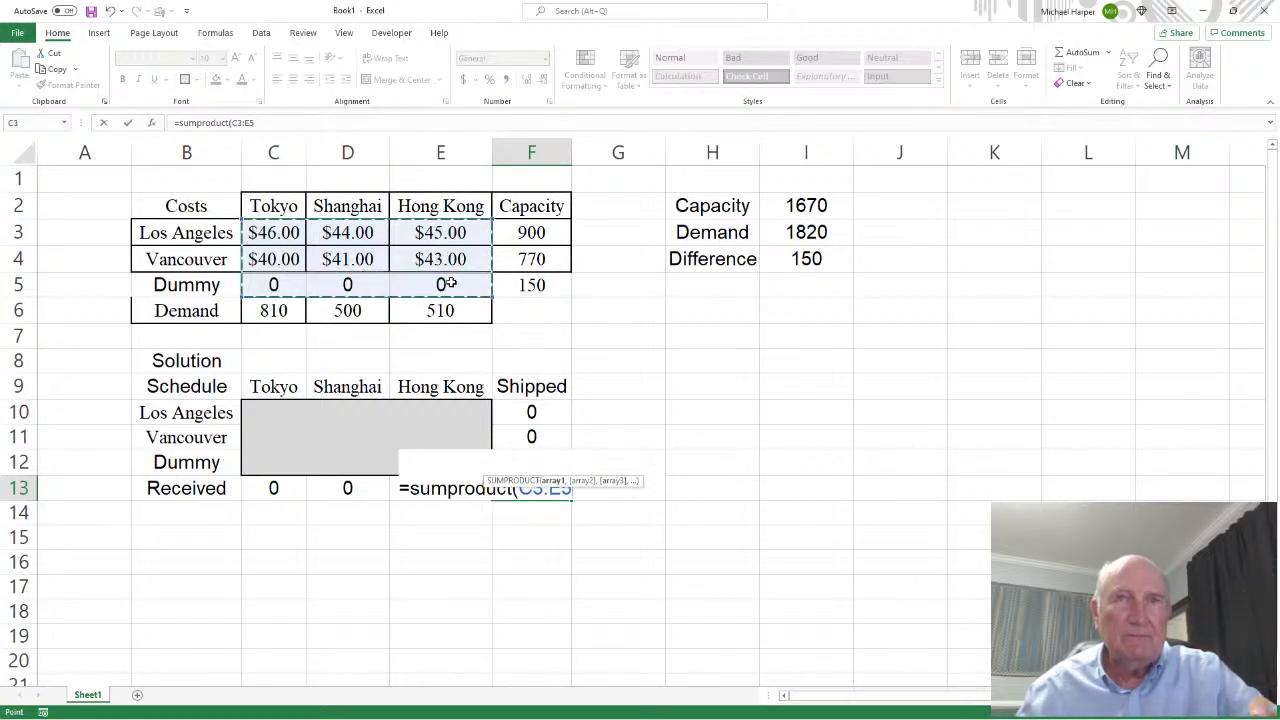
type(",")
left_click_drag(280, 410, 459, 462)
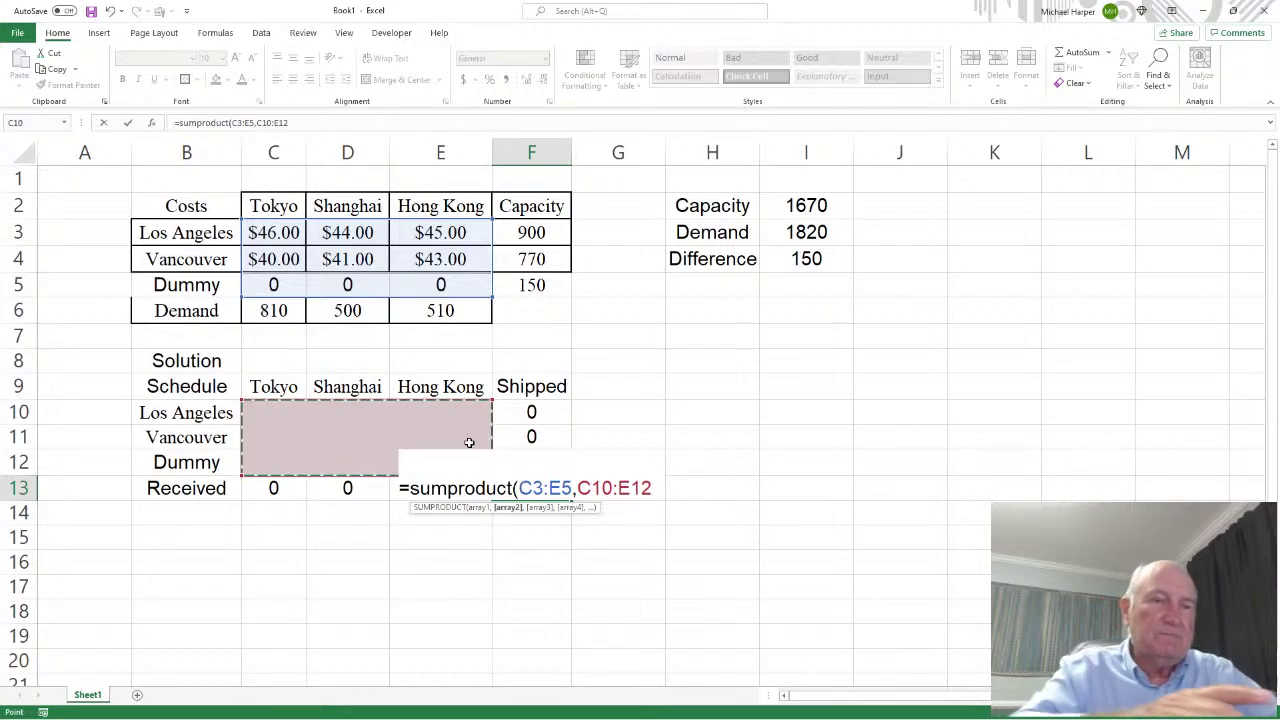
type(")")
key("Return")
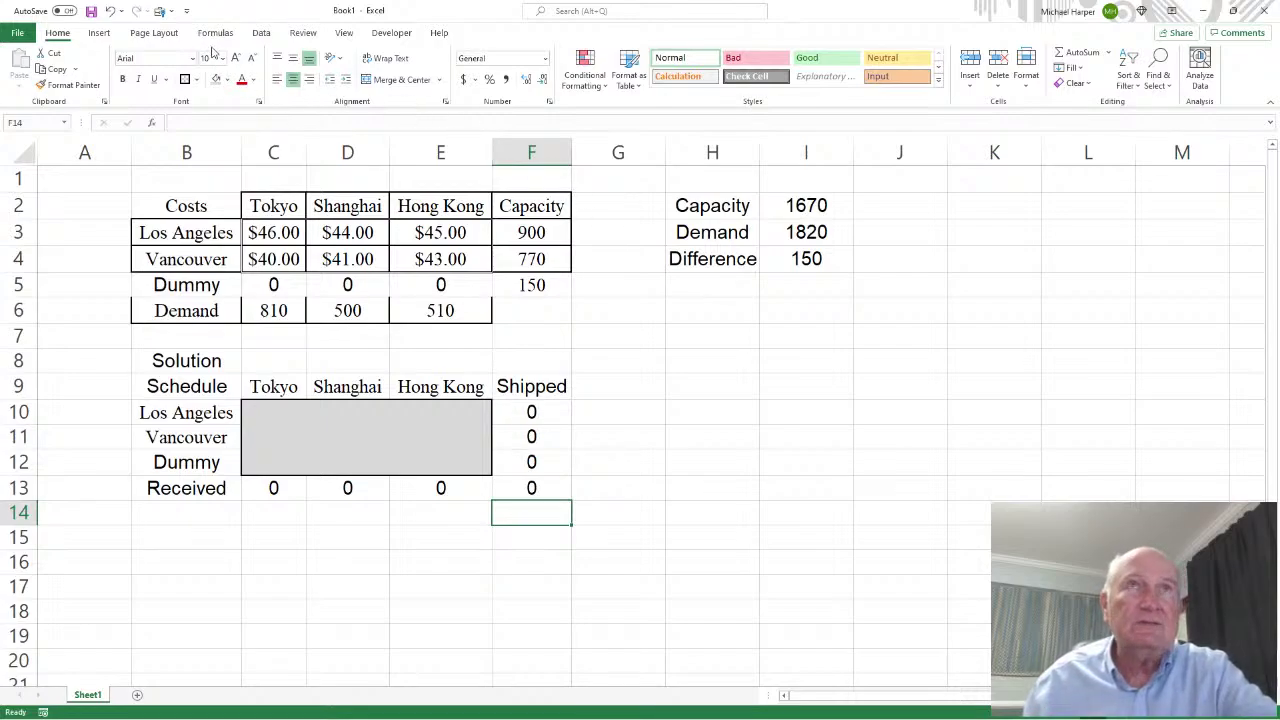
Step: Set up Solver to minimize the objective F13 by changing the variable cells C10:E12
left_click(261, 33)
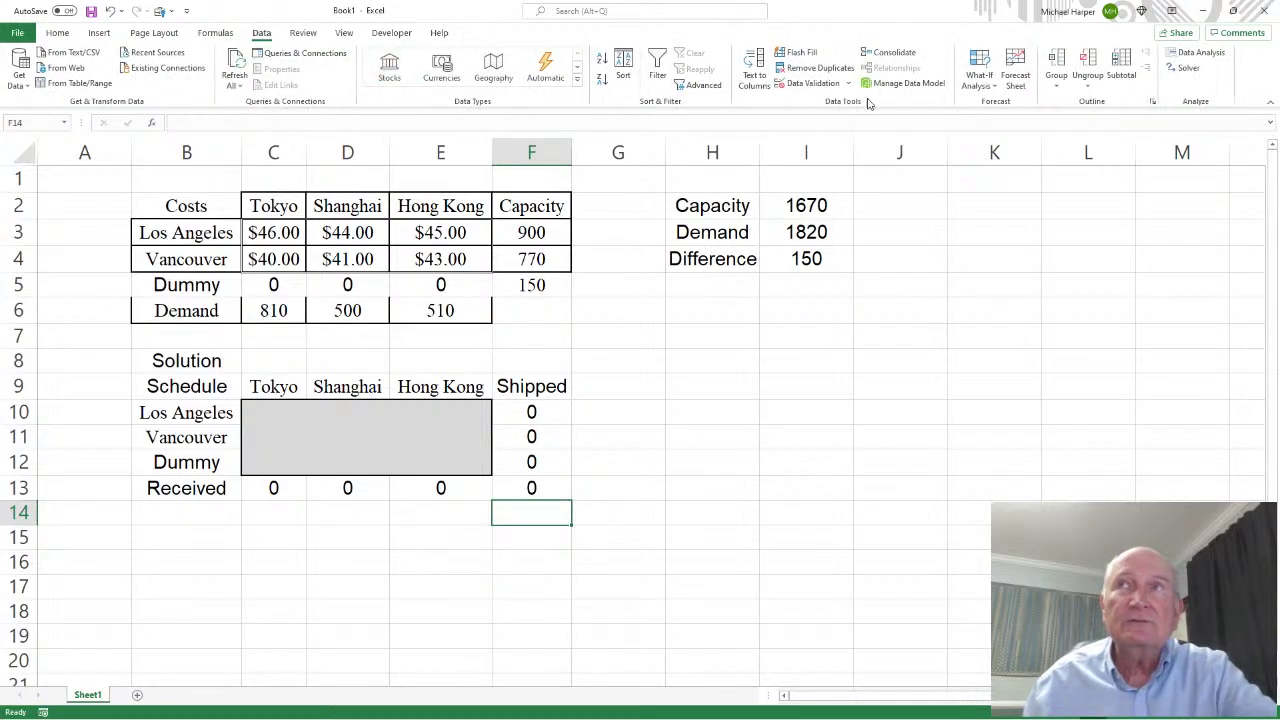
left_click(1187, 66)
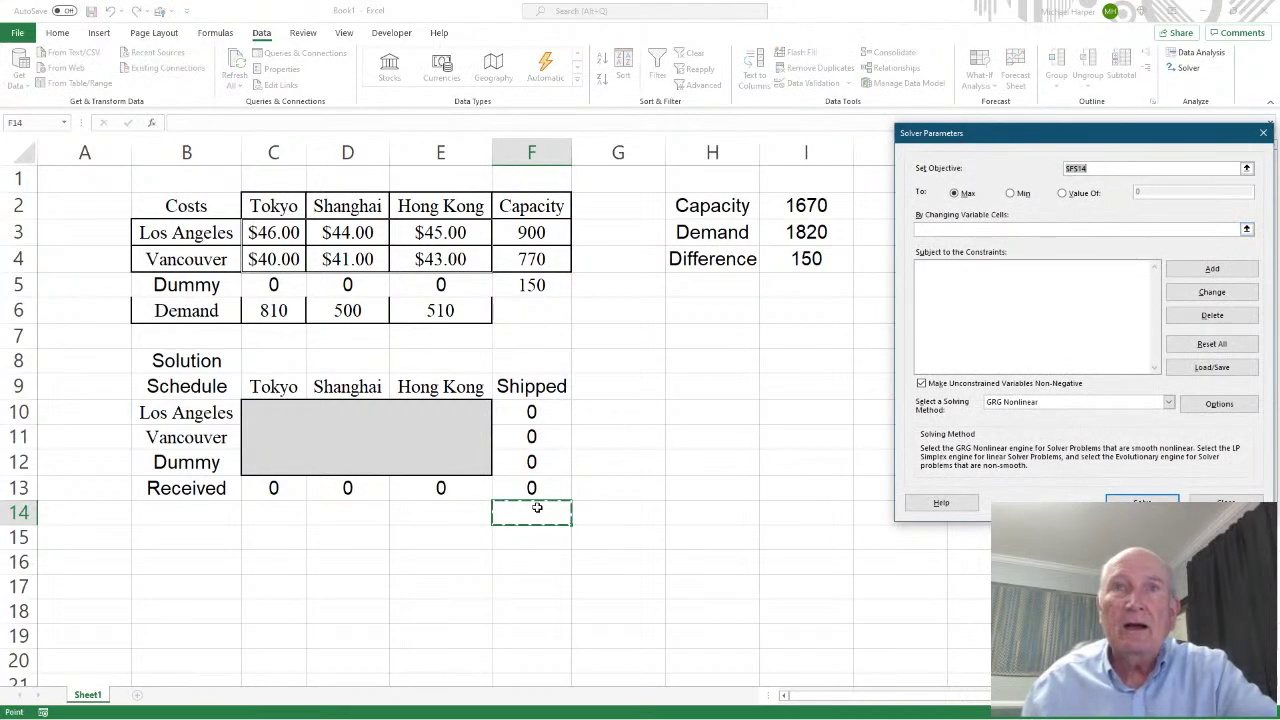
left_click(530, 488)
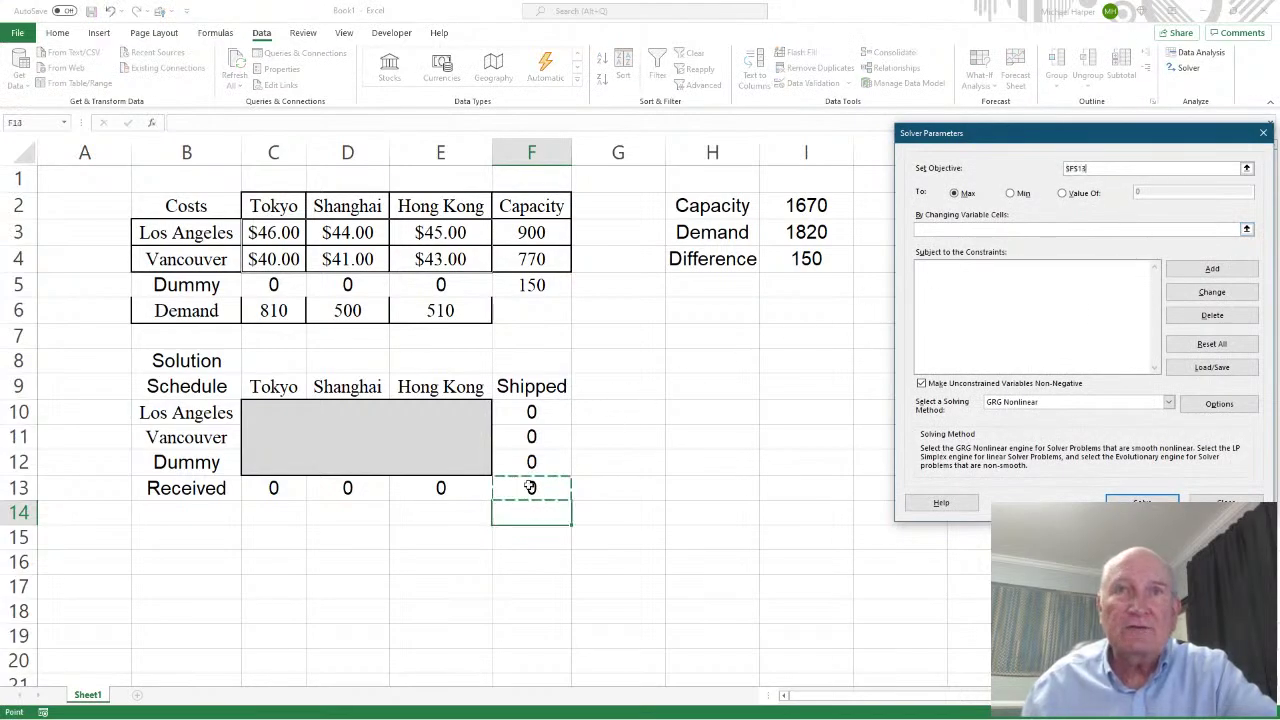
left_click(1012, 194)
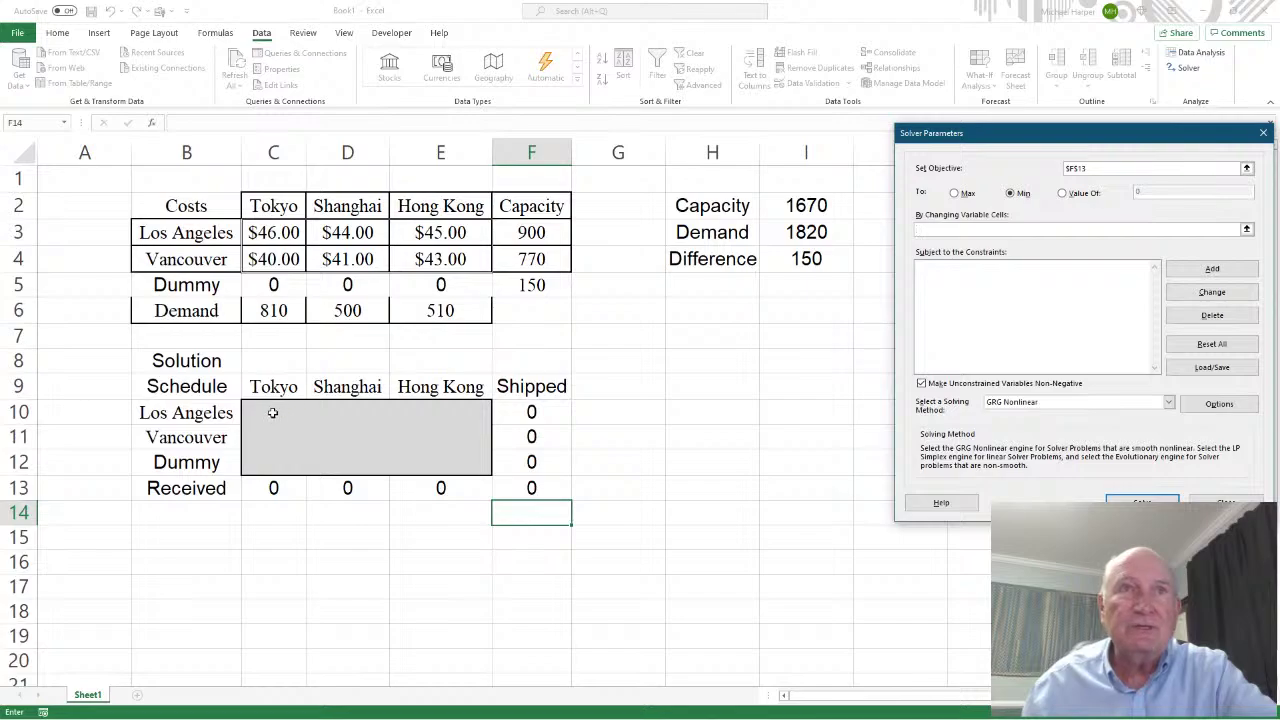
left_click_drag(272, 412, 451, 463)
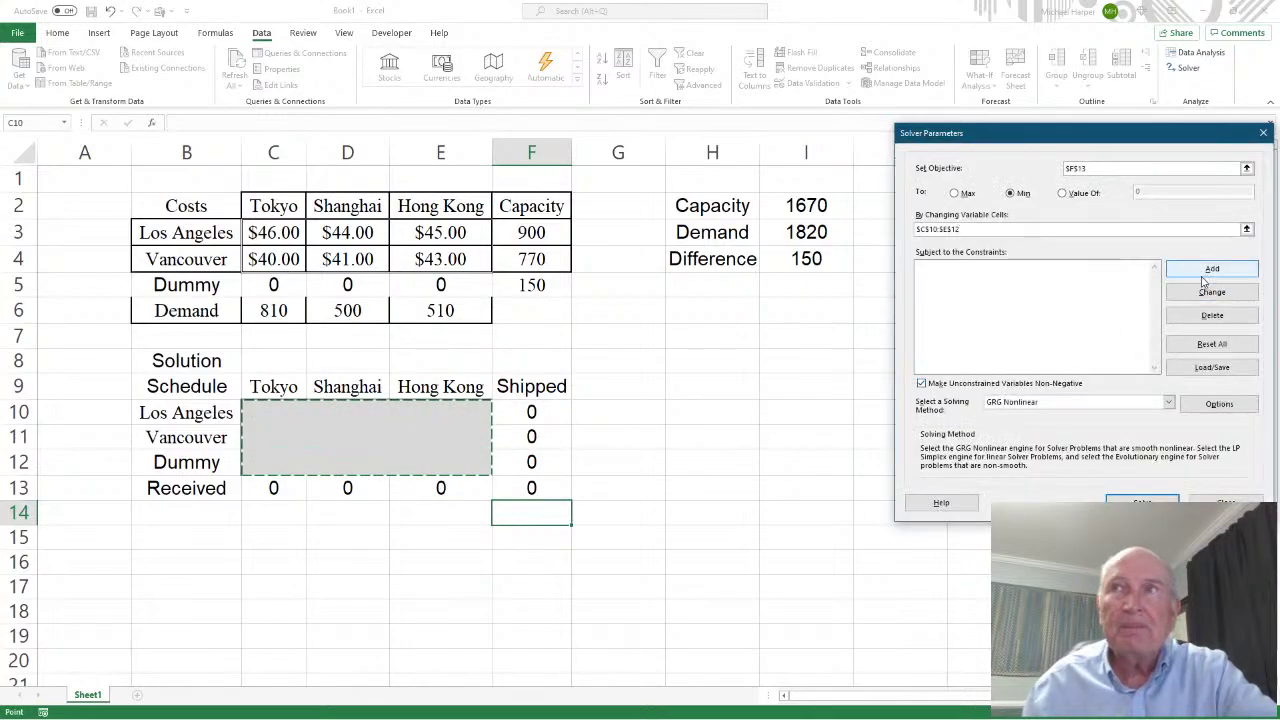
Step: Add a Solver constraint that the Shipped totals F10:F12 are <= the capacities F3:F5
left_click(1205, 271)
left_click_drag(533, 412, 534, 460)
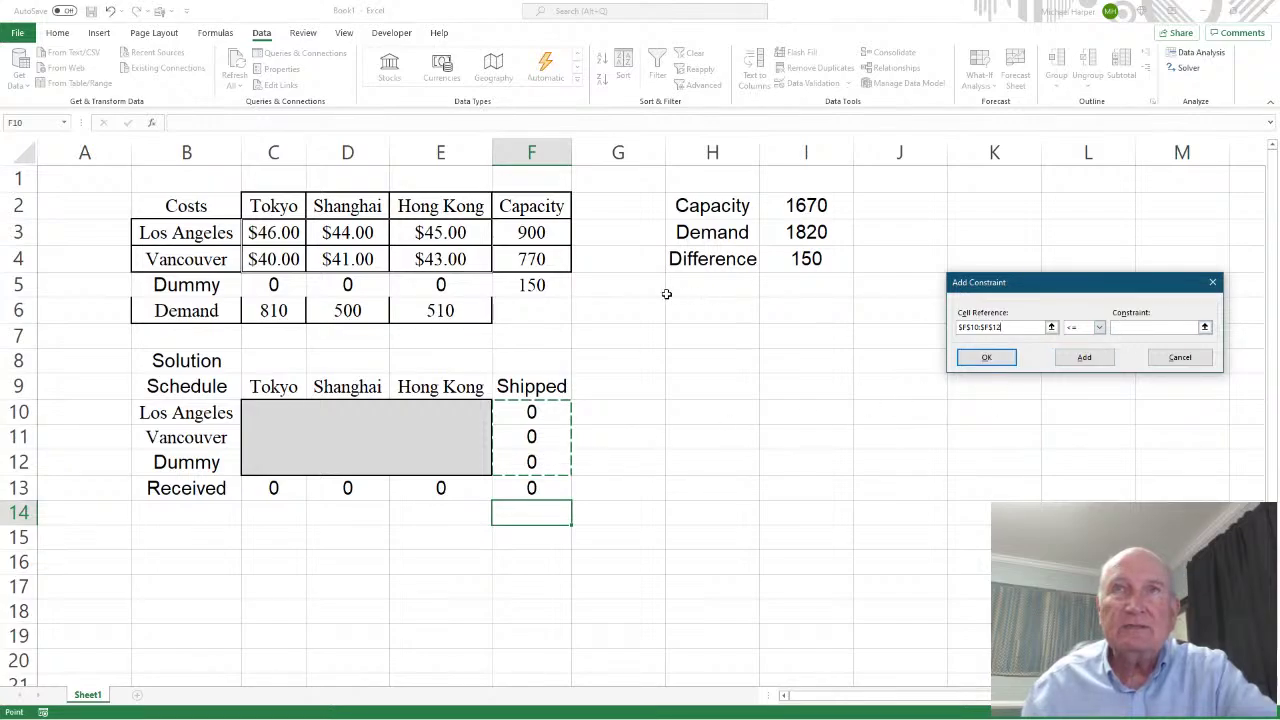
left_click(1146, 328)
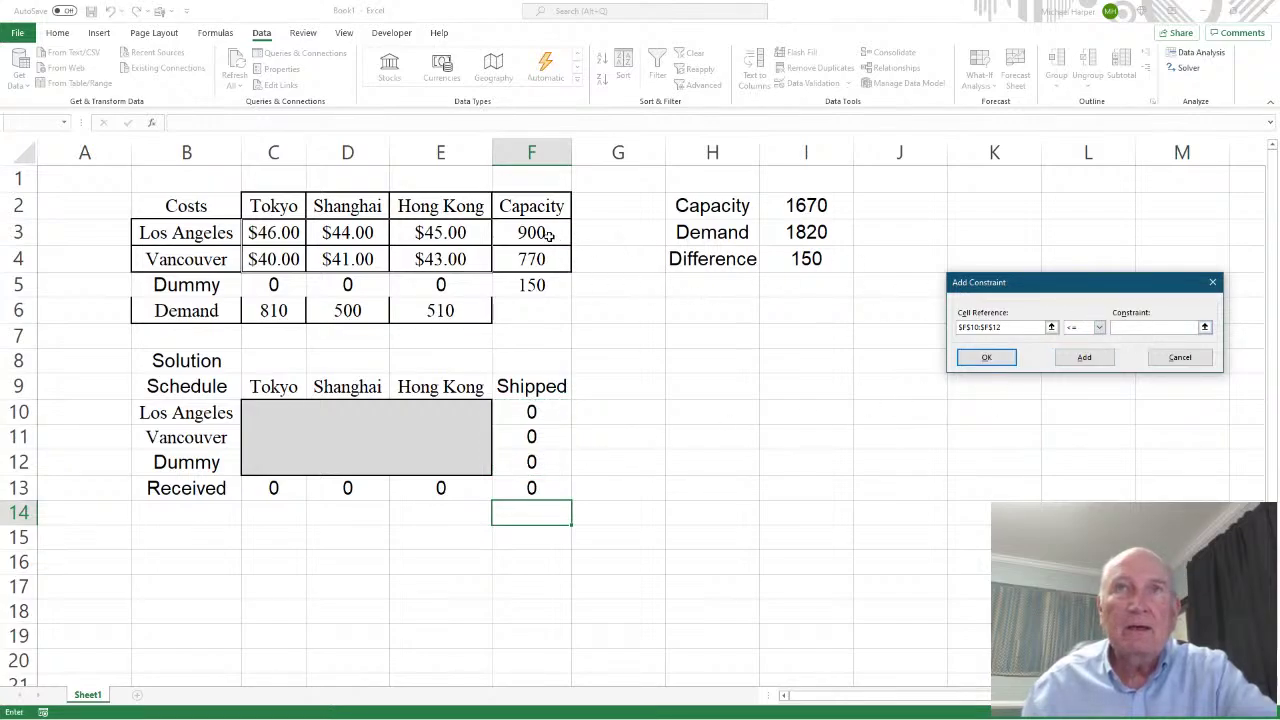
left_click_drag(549, 235, 534, 285)
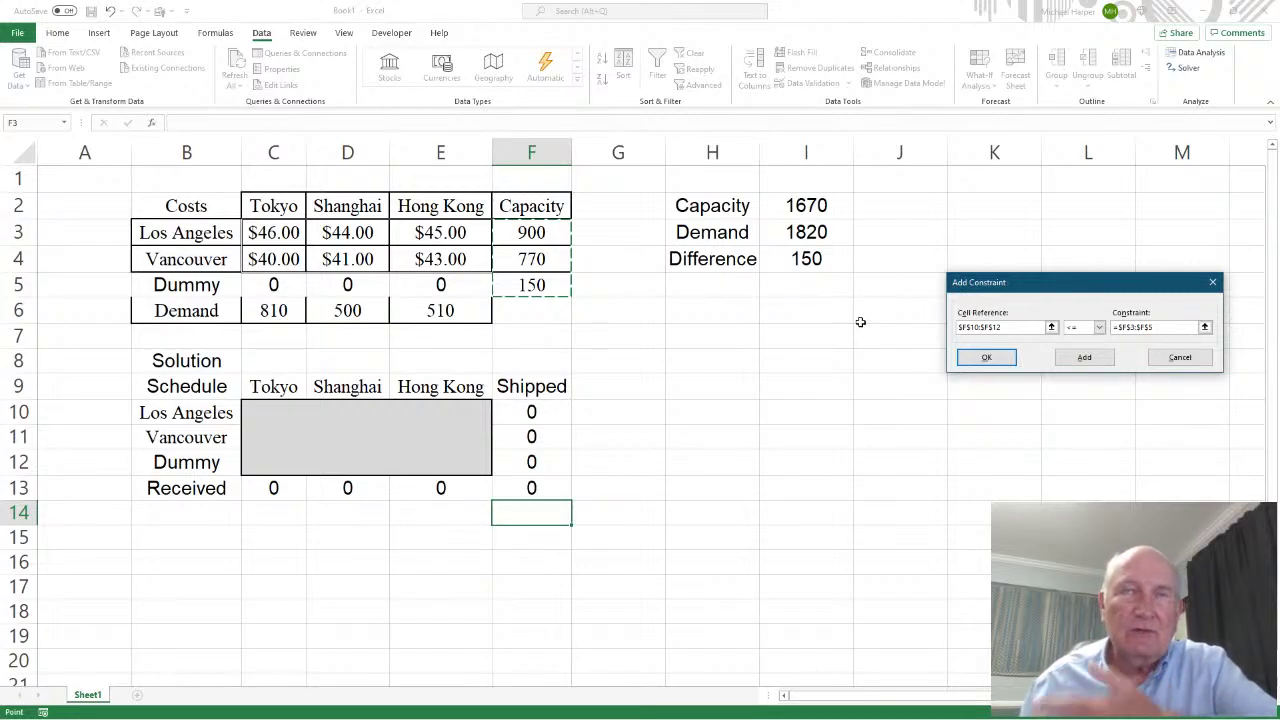
left_click(1084, 357)
Step: Add a Solver constraint that the Received totals C13:E13 are >= the demands C6:E6 and finish the constraint list
left_click_drag(286, 492, 429, 488)
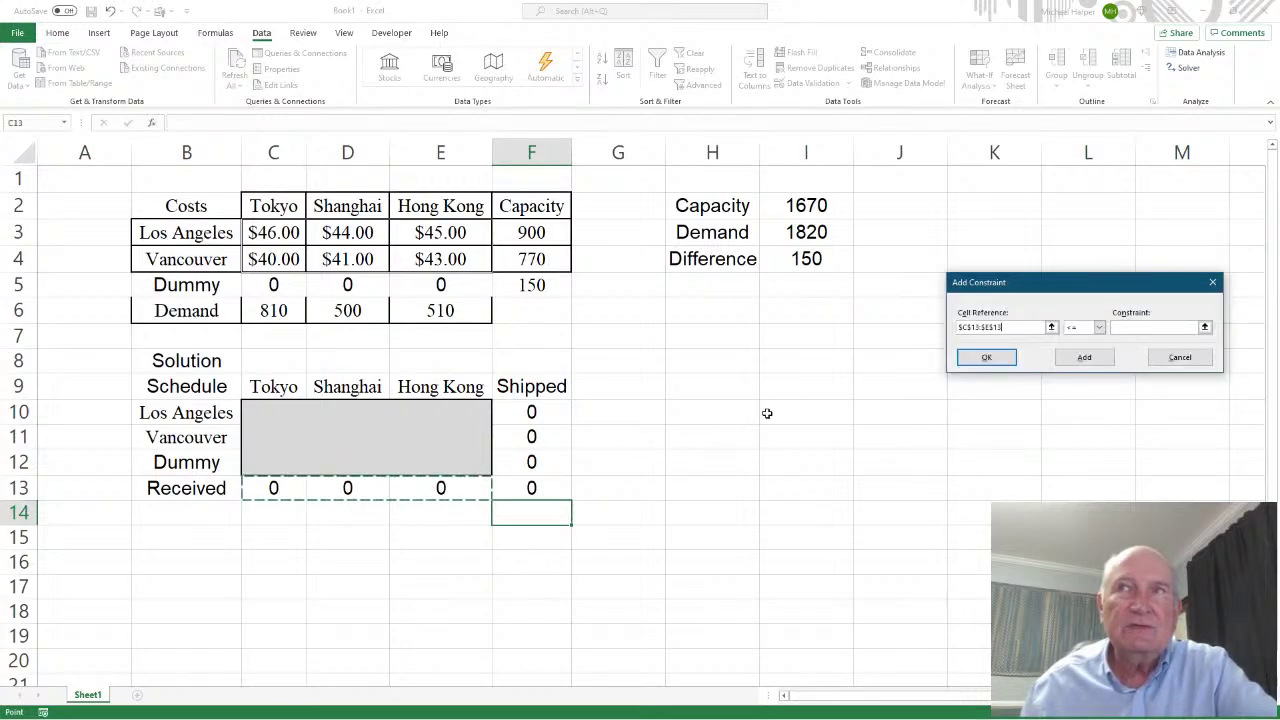
left_click(1098, 328)
left_click(1076, 352)
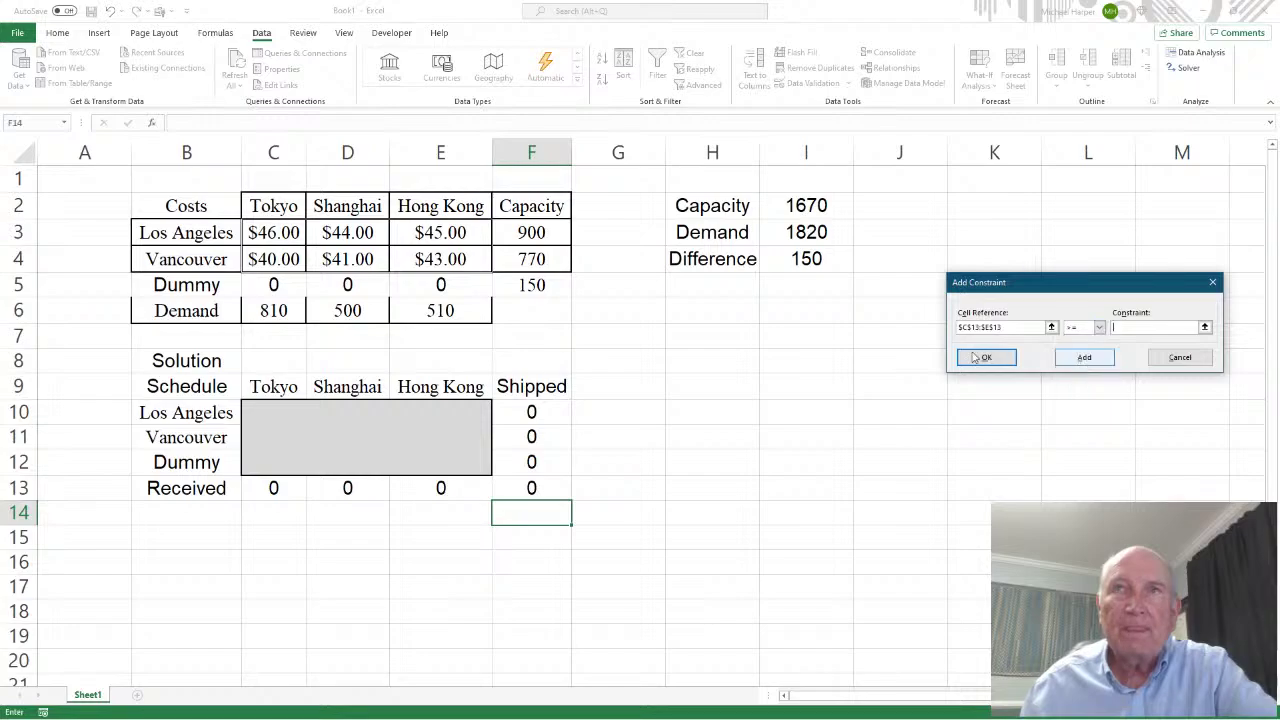
left_click_drag(273, 311, 430, 312)
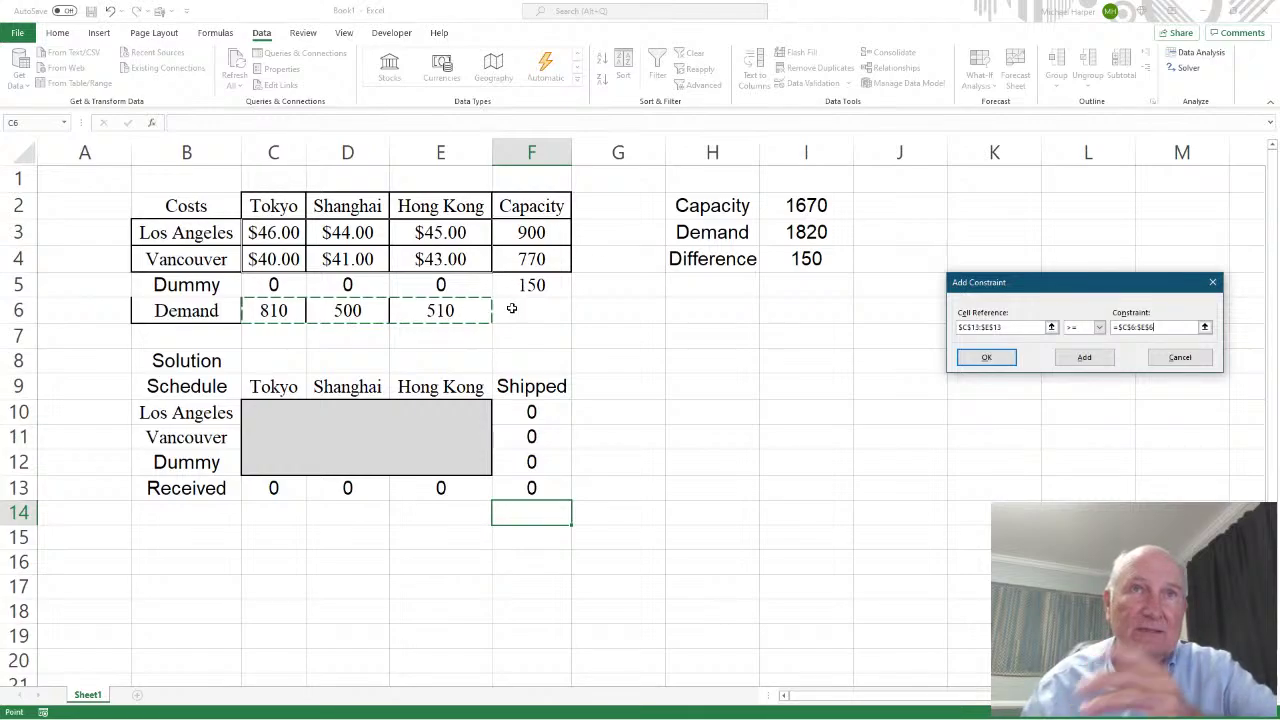
left_click(994, 358)
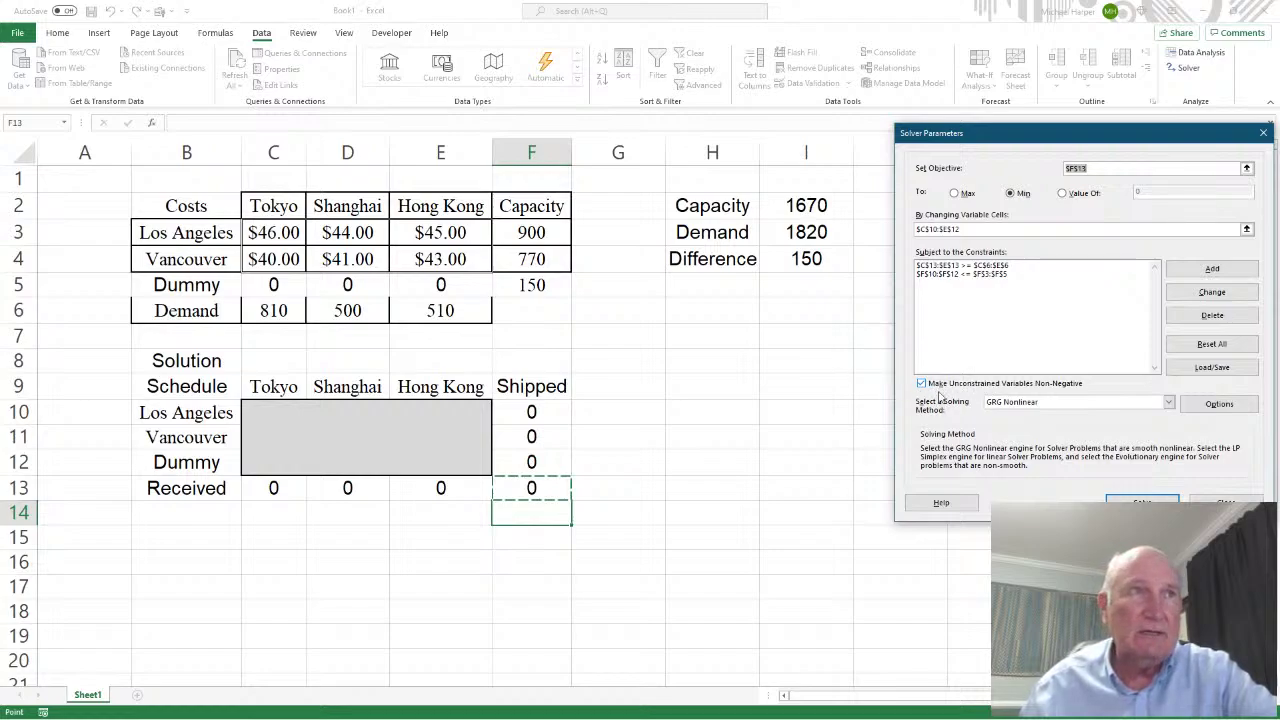
Step: Solve the model with the Simplex LP method and keep the Solver solution
left_click(1168, 402)
left_click(1025, 424)
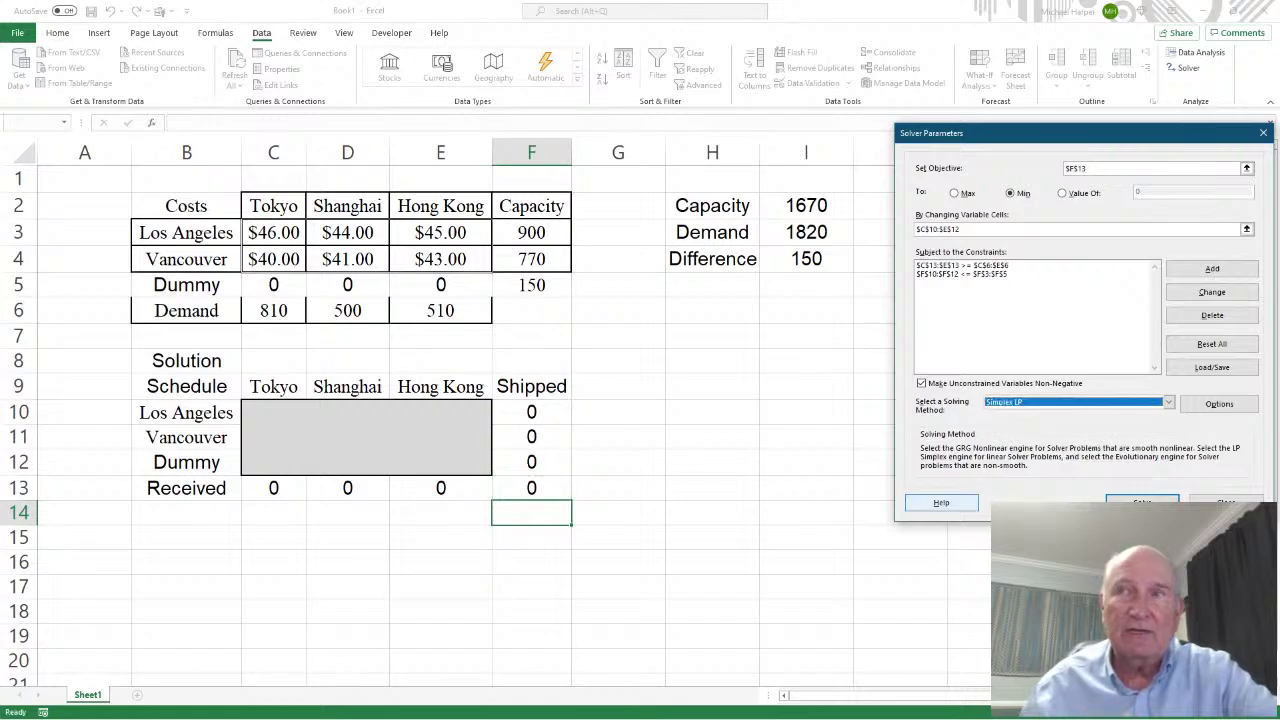
left_click(1142, 502)
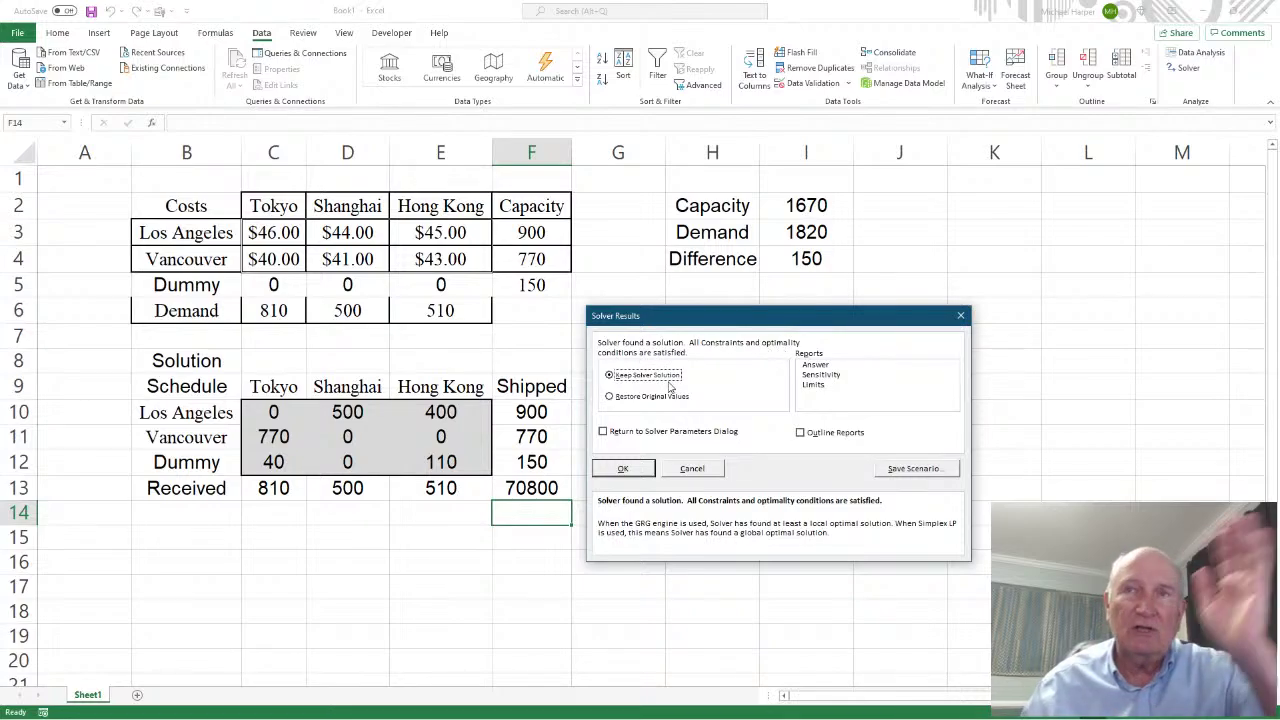
left_click(629, 470)
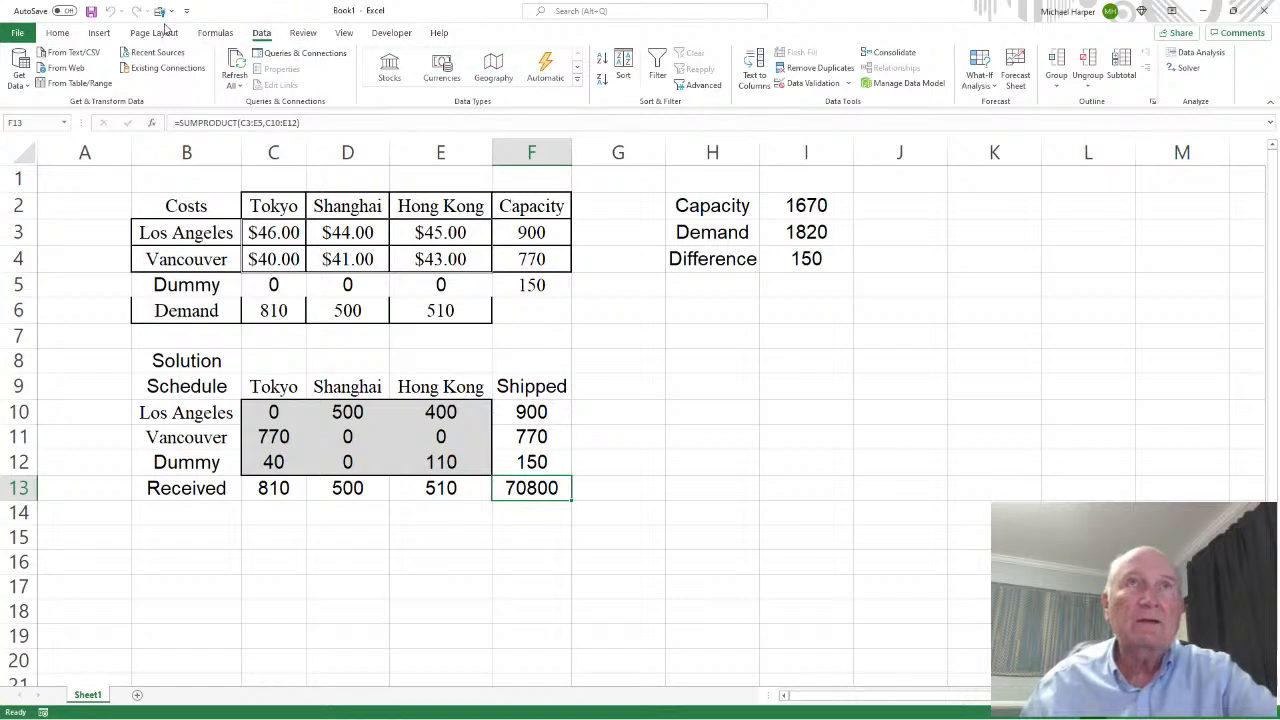
Step: Format the total shipping cost in F13 as Currency with no decimal places
left_click(57, 32)
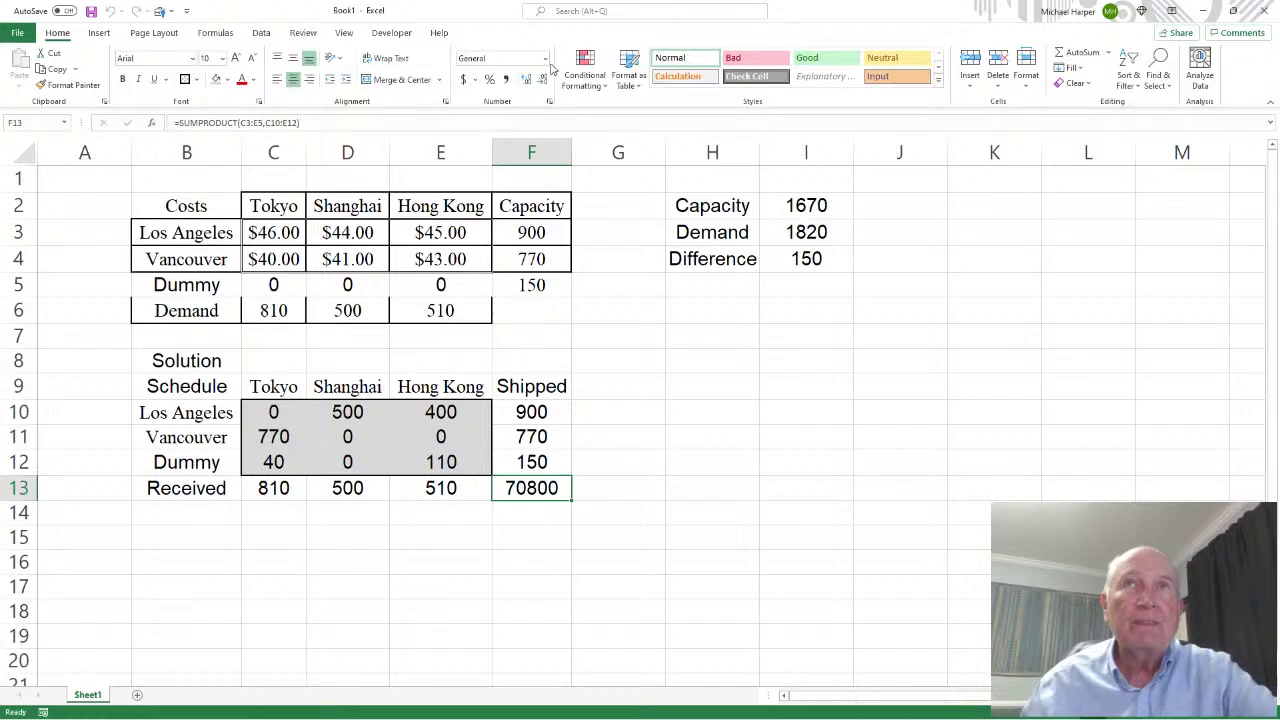
left_click(545, 58)
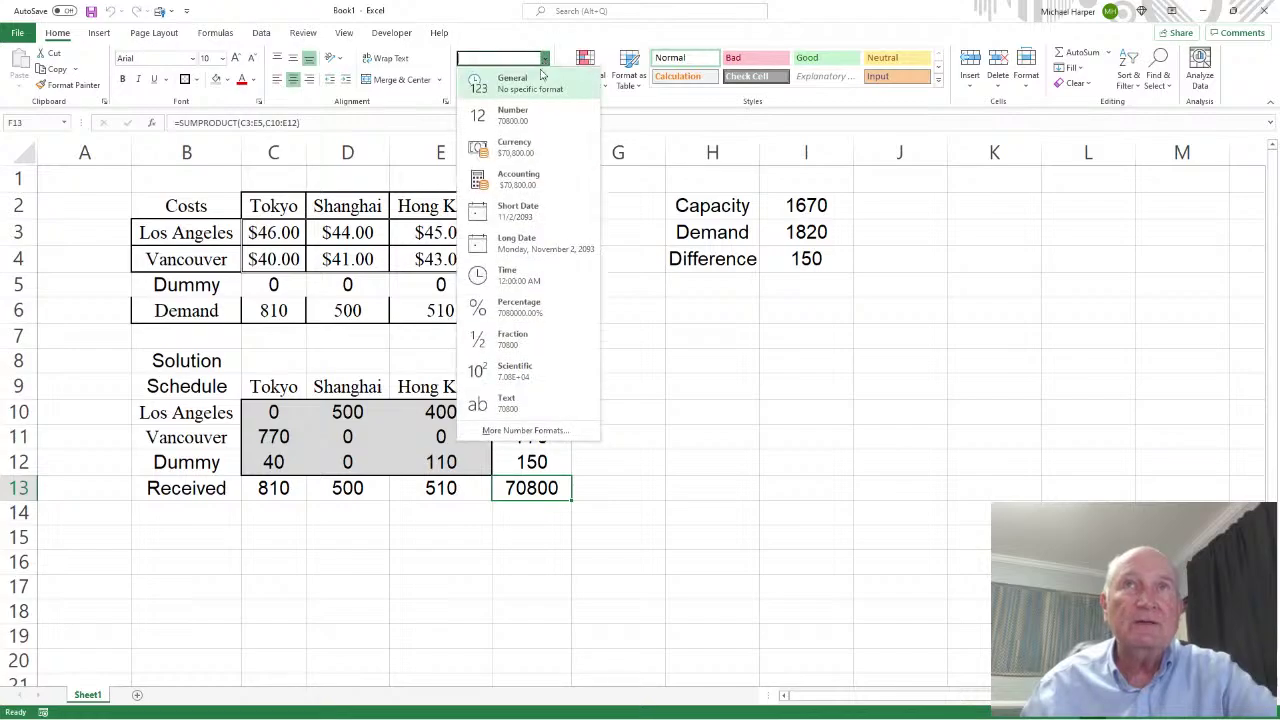
left_click(519, 151)
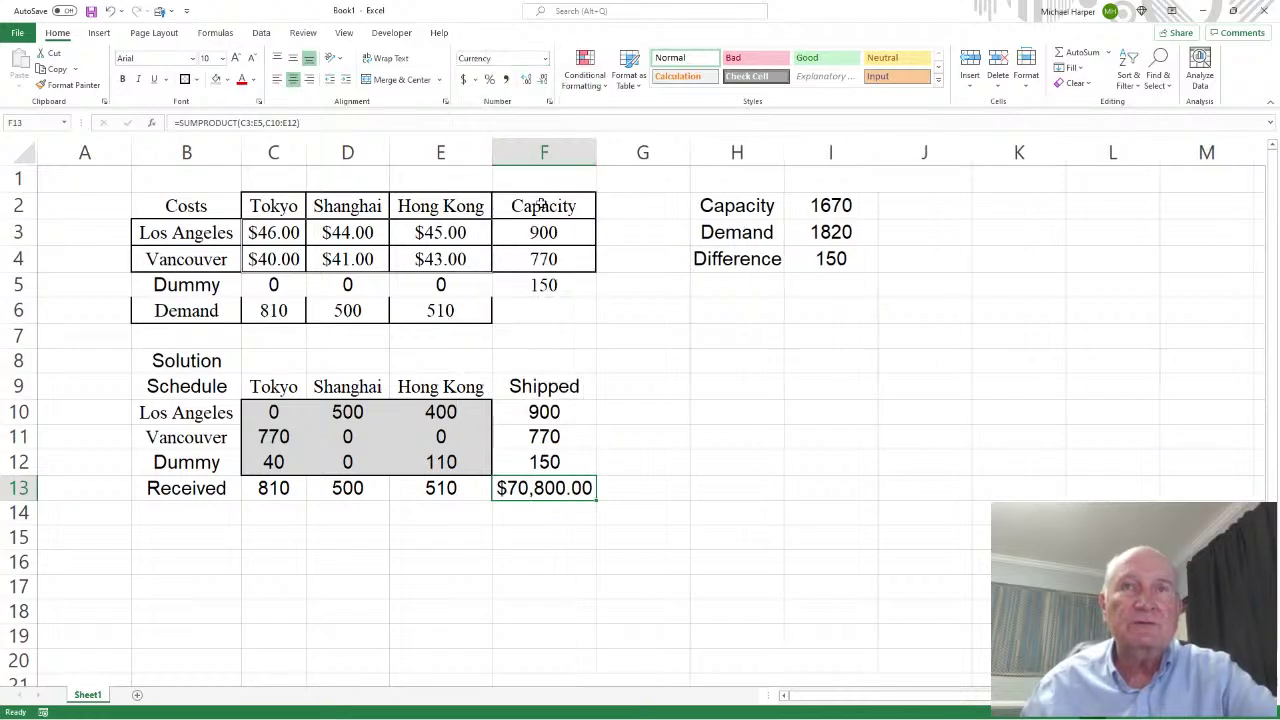
left_click(545, 82)
left_click(545, 82)
left_click(551, 521)
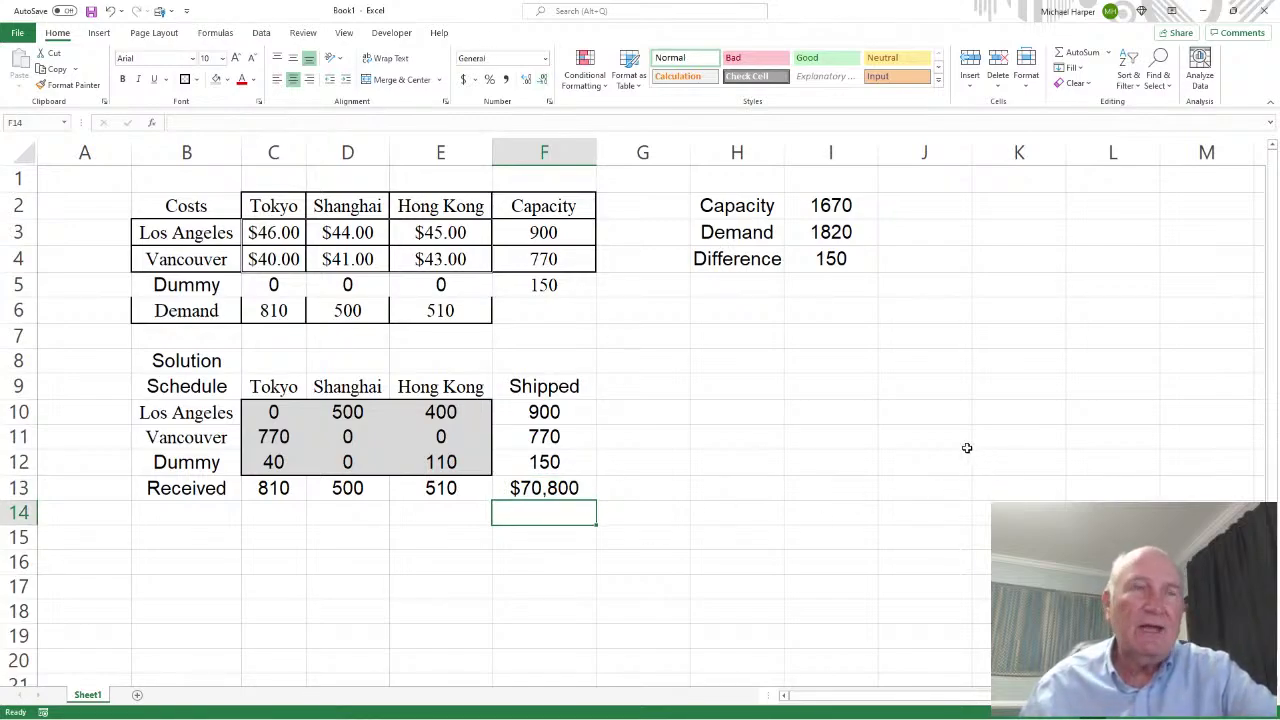
Step: Switch to the Word document containing the shipping problem and its question about the minimum cost schedule
left_click(1202, 10)
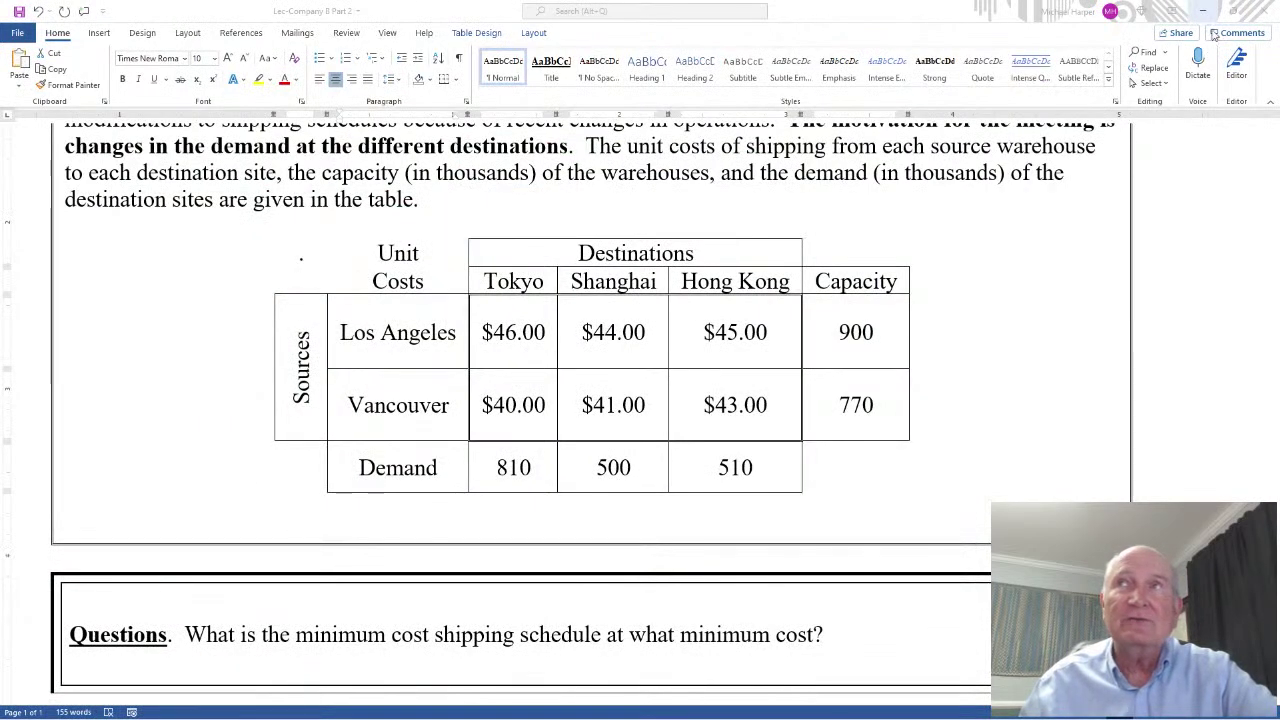